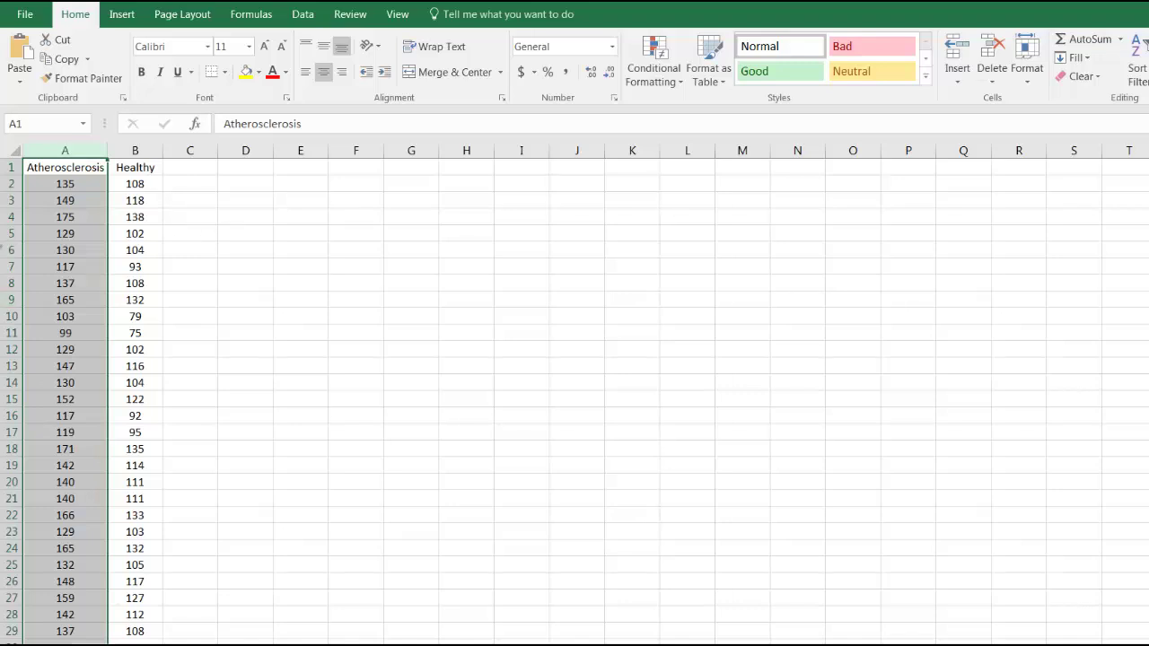
- Enter the labels Min in cell C1 and Max in cell C2, beside the two data columns
left_click(153, 150)
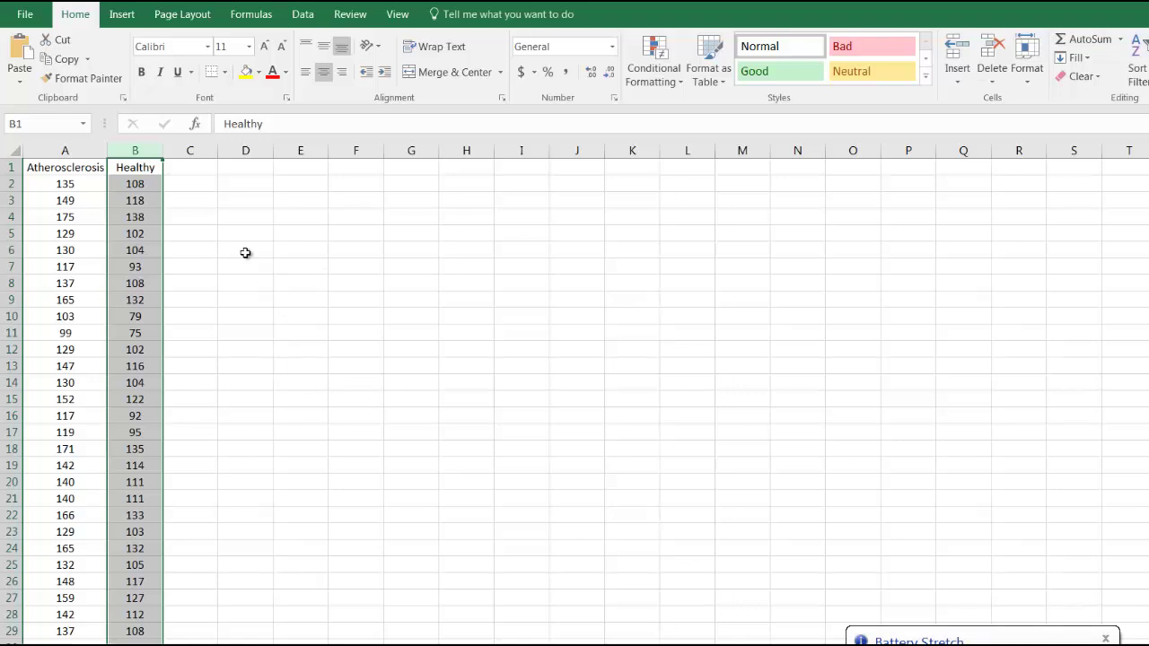
left_click(201, 164)
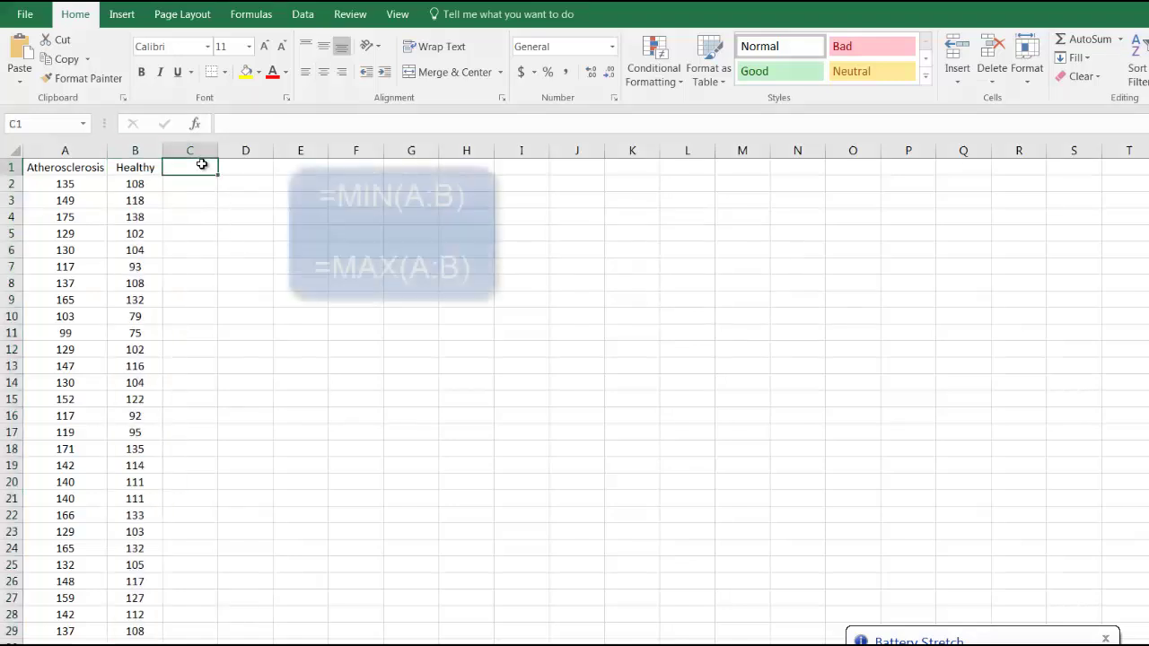
type("Minb")
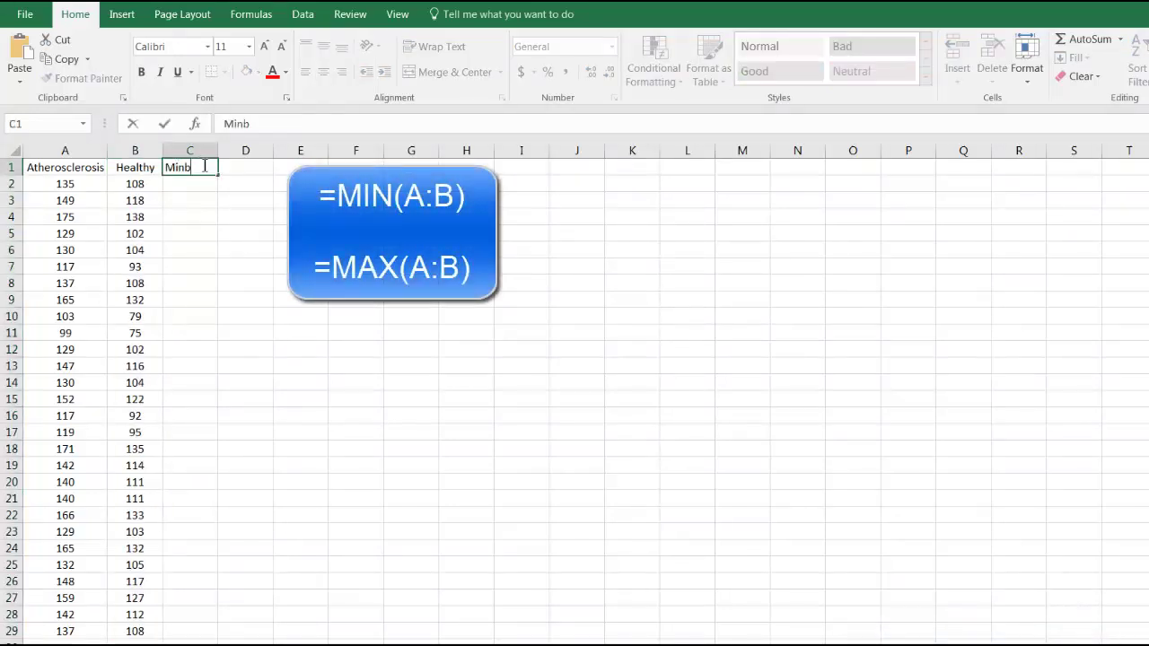
key("BackSpace")
key("Return")
type("Max")
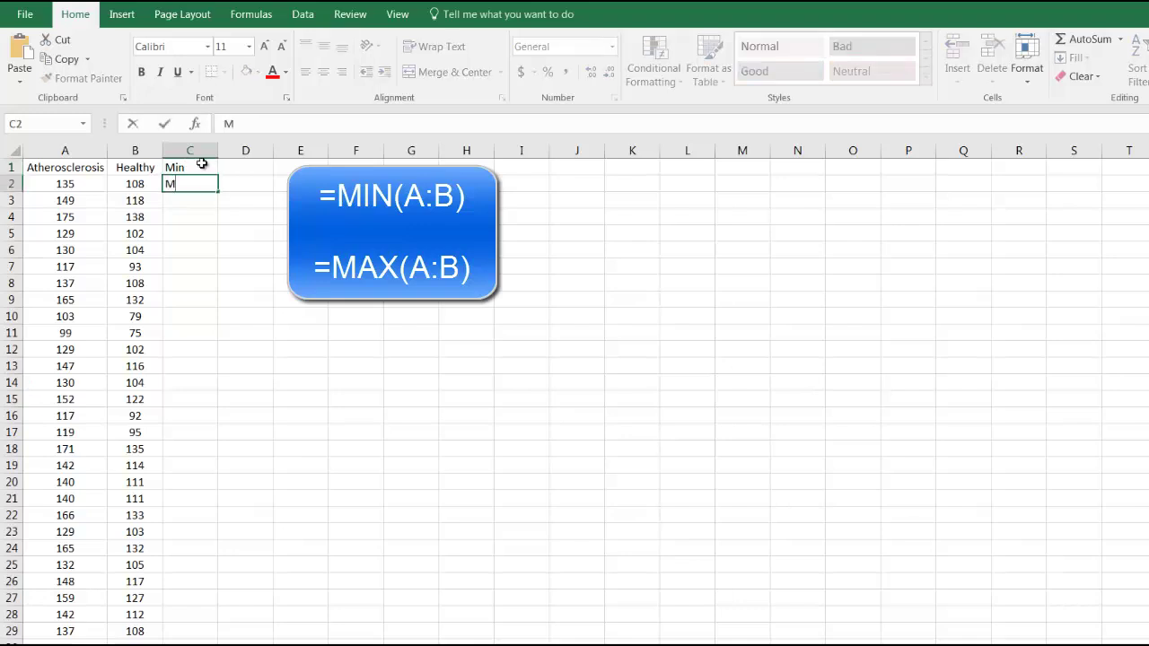
- Calculate the minimum of columns A and B in cell D1 with the formula =Min(A:B)
left_click(238, 169)
type("=")
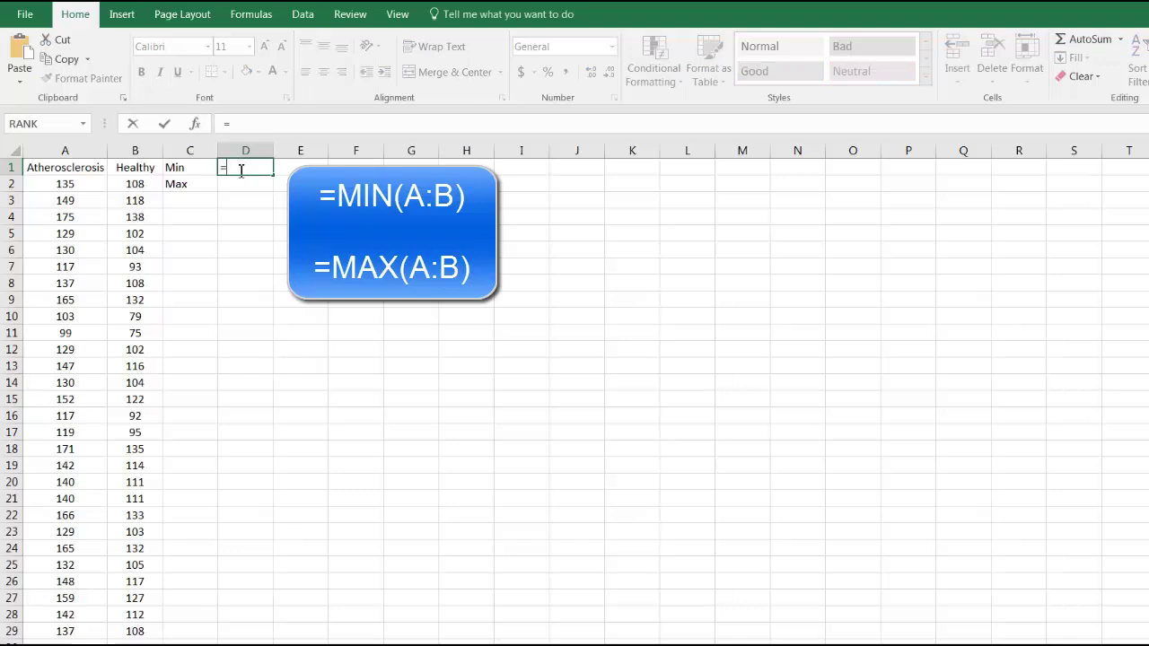
type("Min")
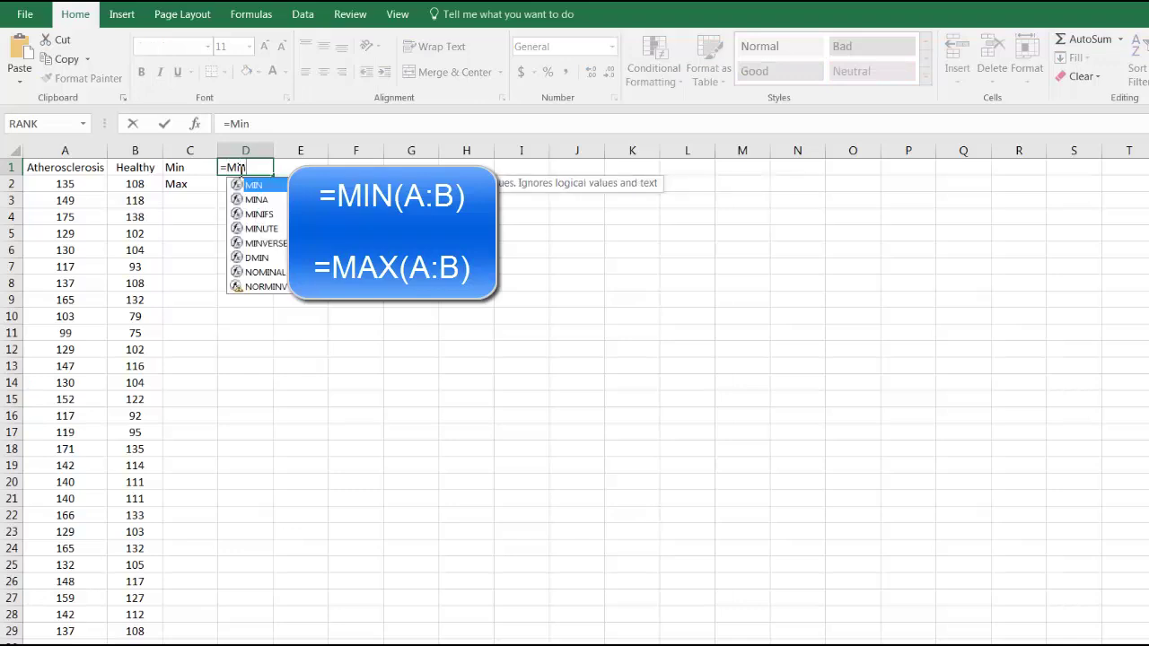
type("(")
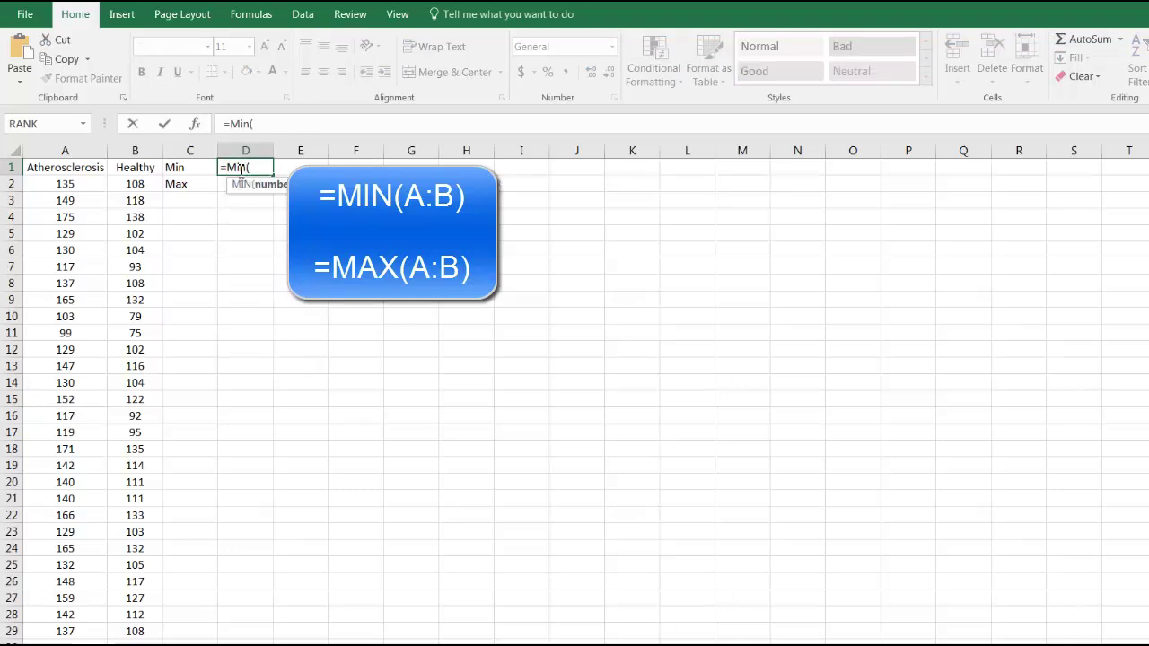
type("A:B")
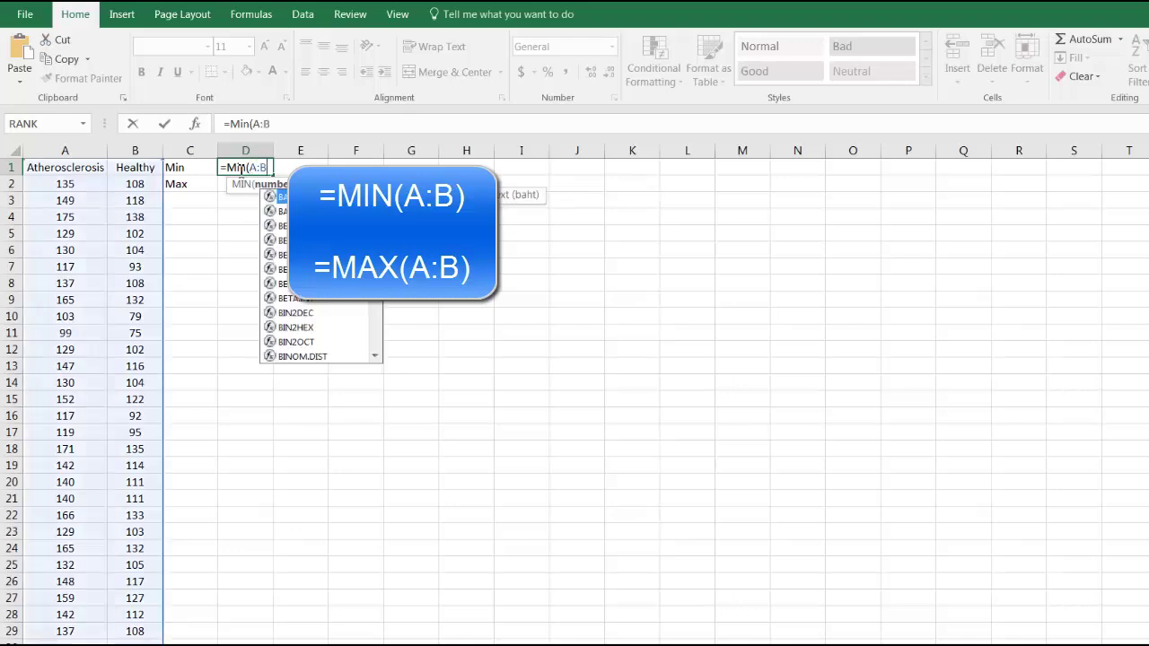
type(")")
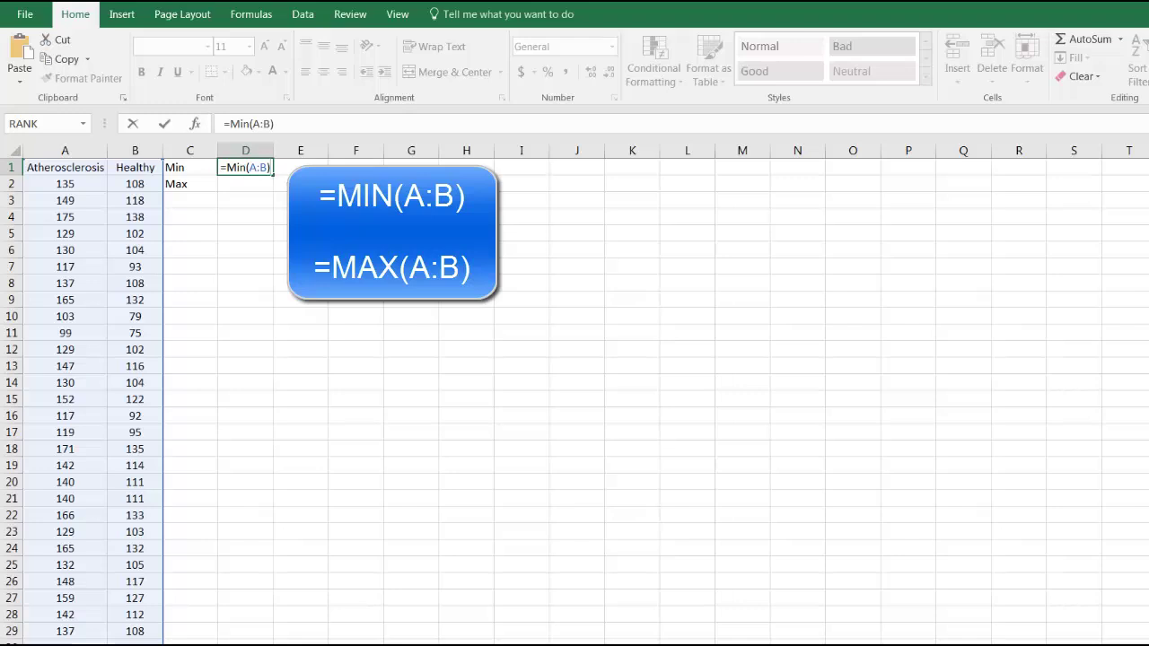
key("Return")
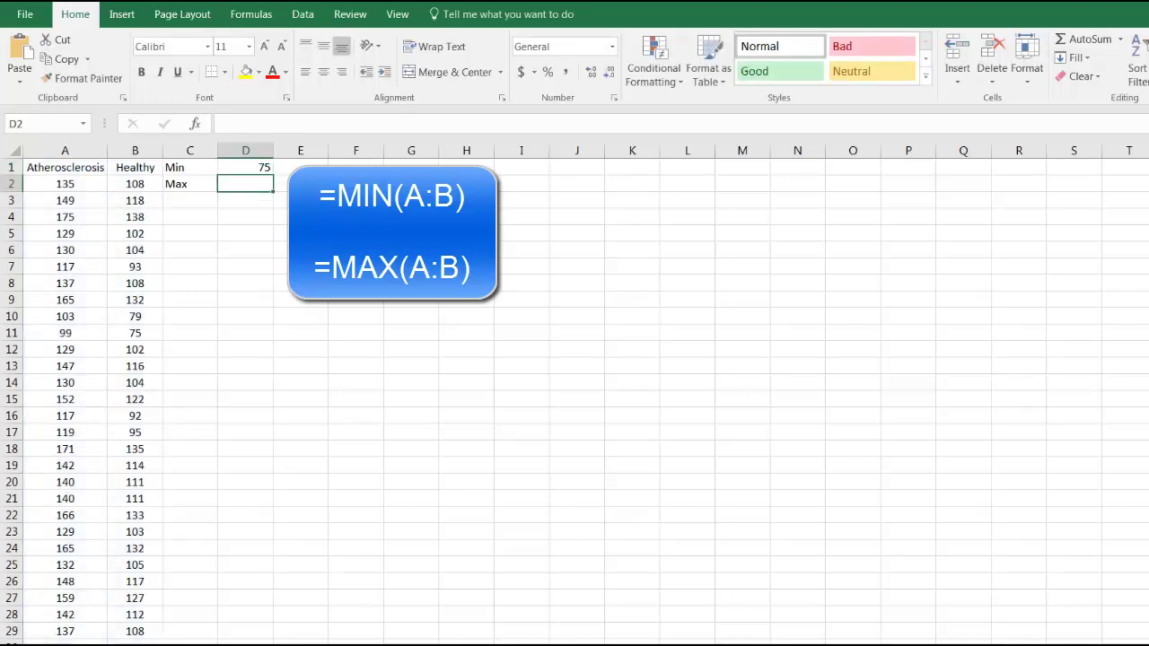
- Calculate the maximum of columns A and B in cell D2 with the formula =MAX(A:B)
type("=")
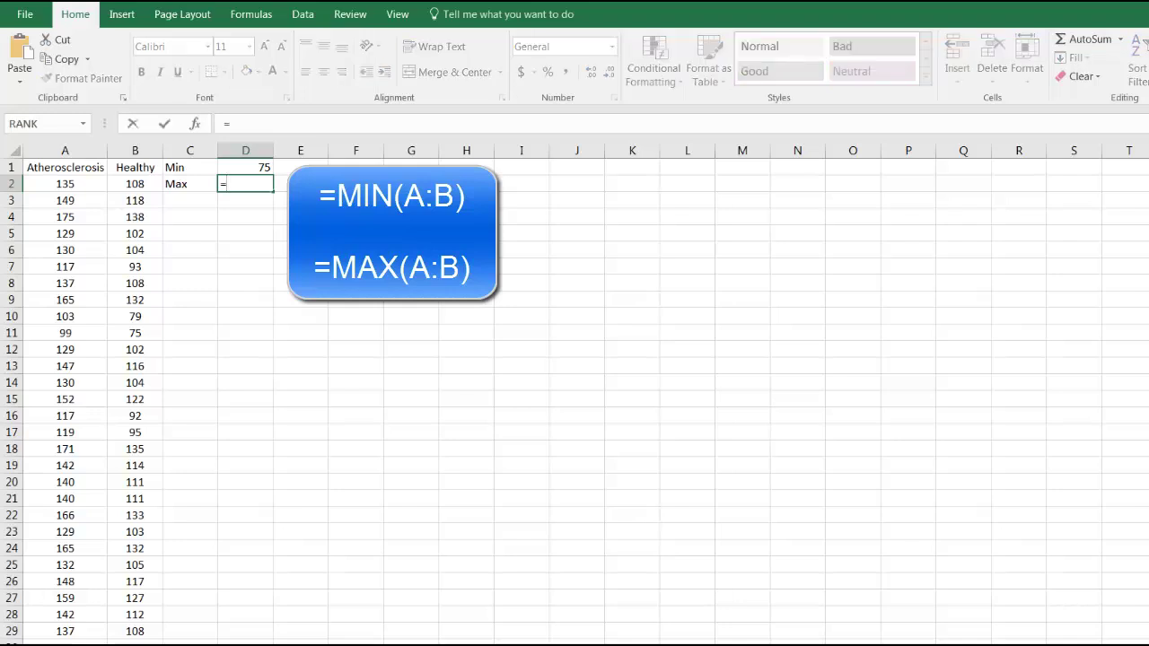
type("MAX(")
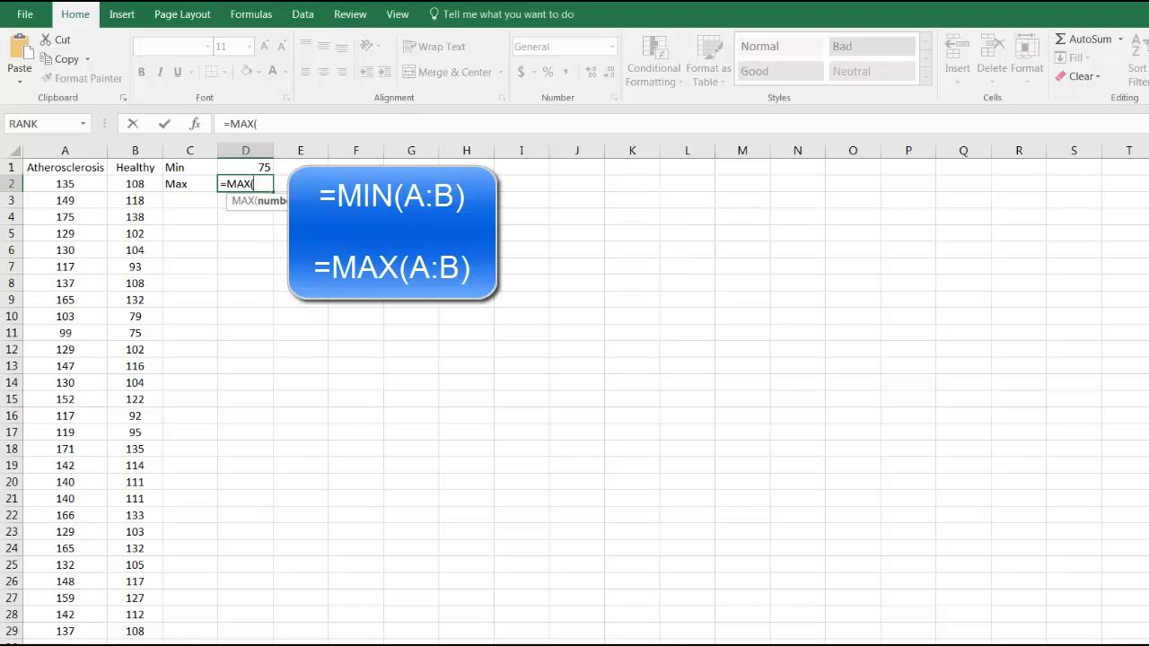
type("A:B)")
key("Return")
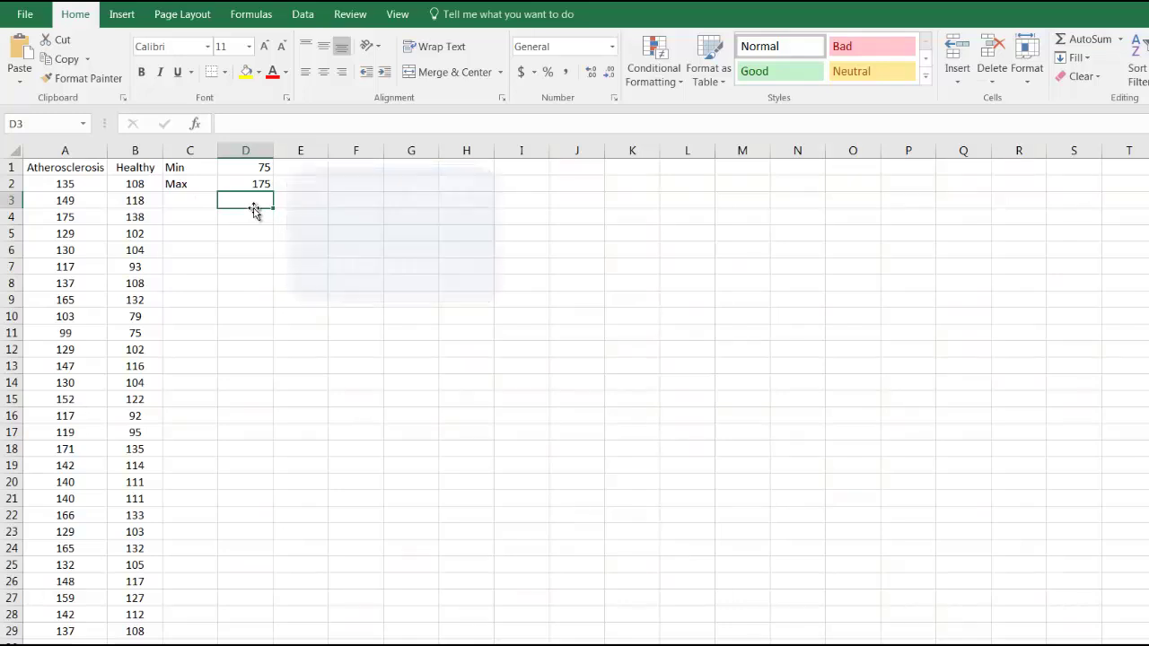
- Enter the heading Bin in cell D3 and the first two bin values, 60 in D4 and 70 in D5
type("Bl")
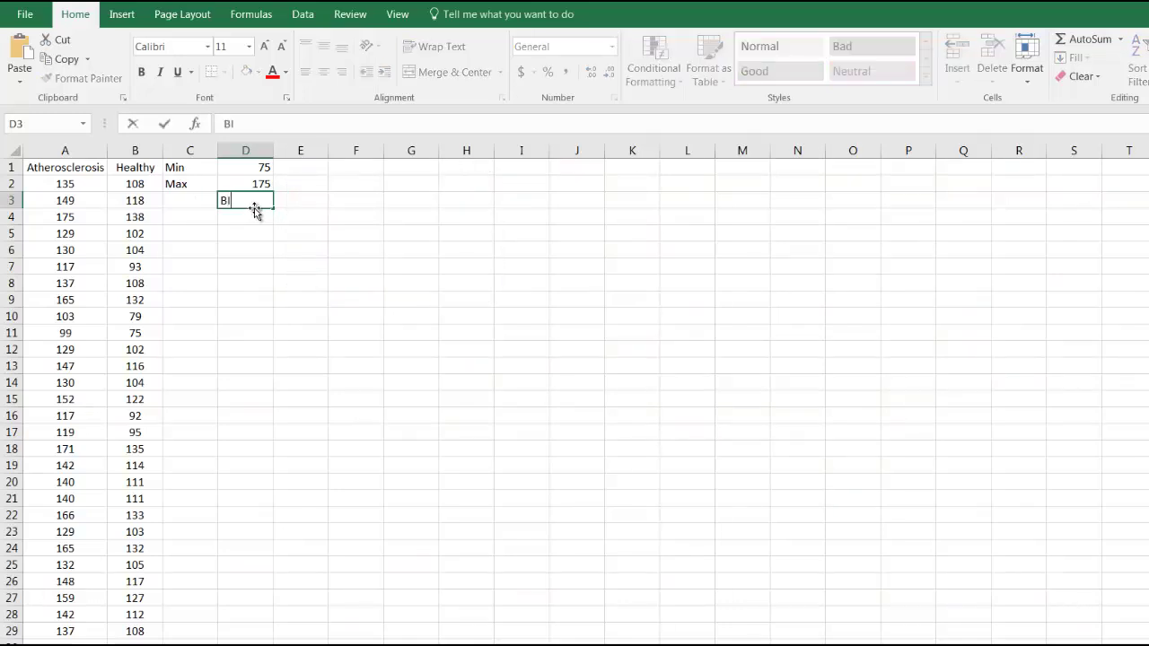
type("n")
key("Return")
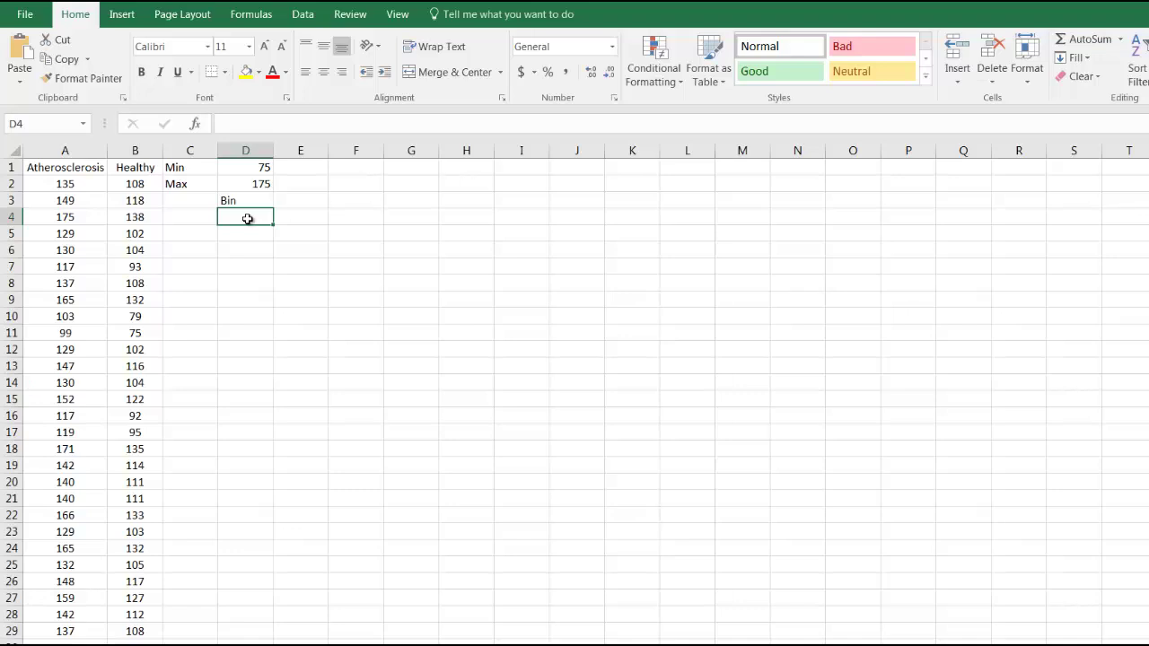
type("60")
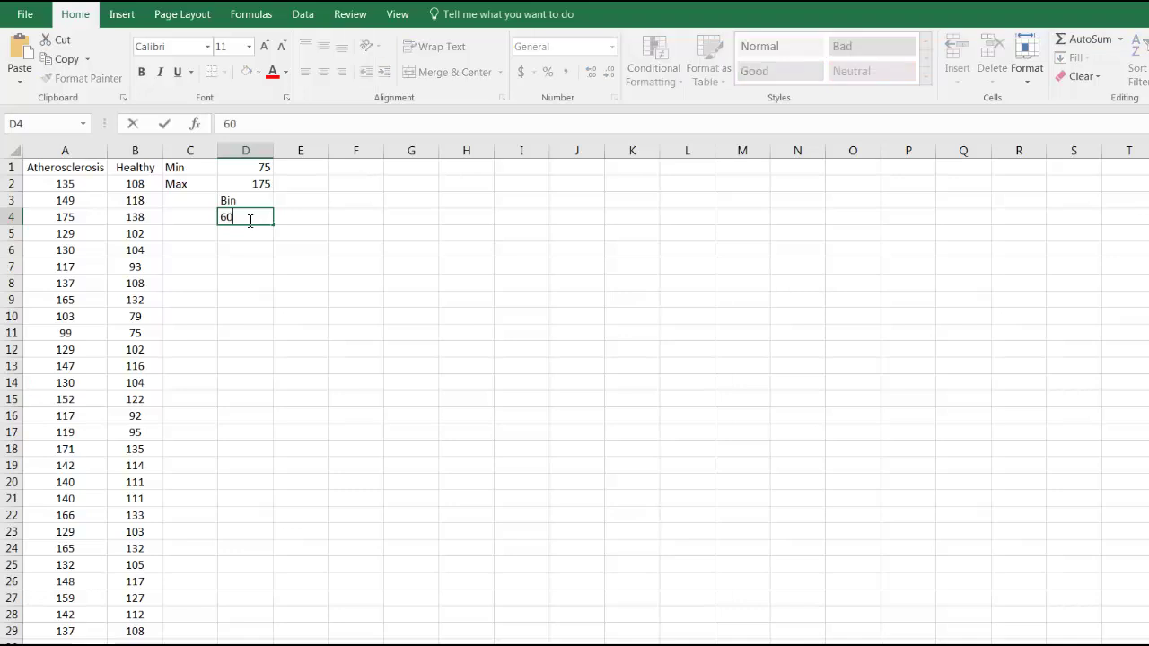
left_click(248, 255)
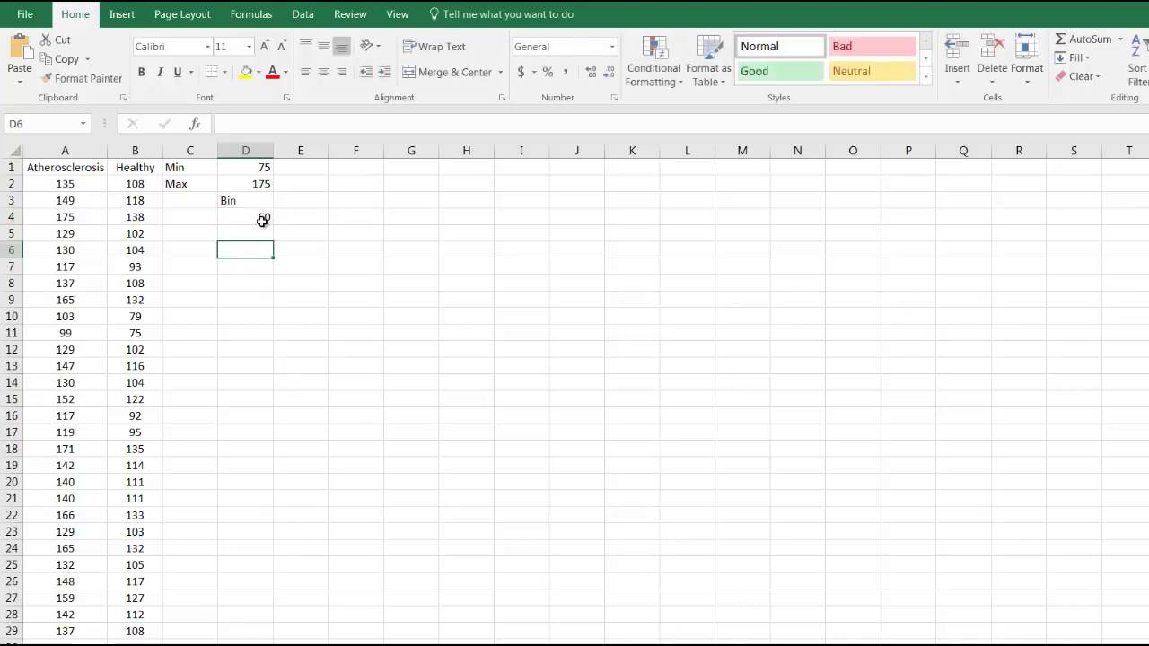
left_click(265, 220)
left_click(260, 234)
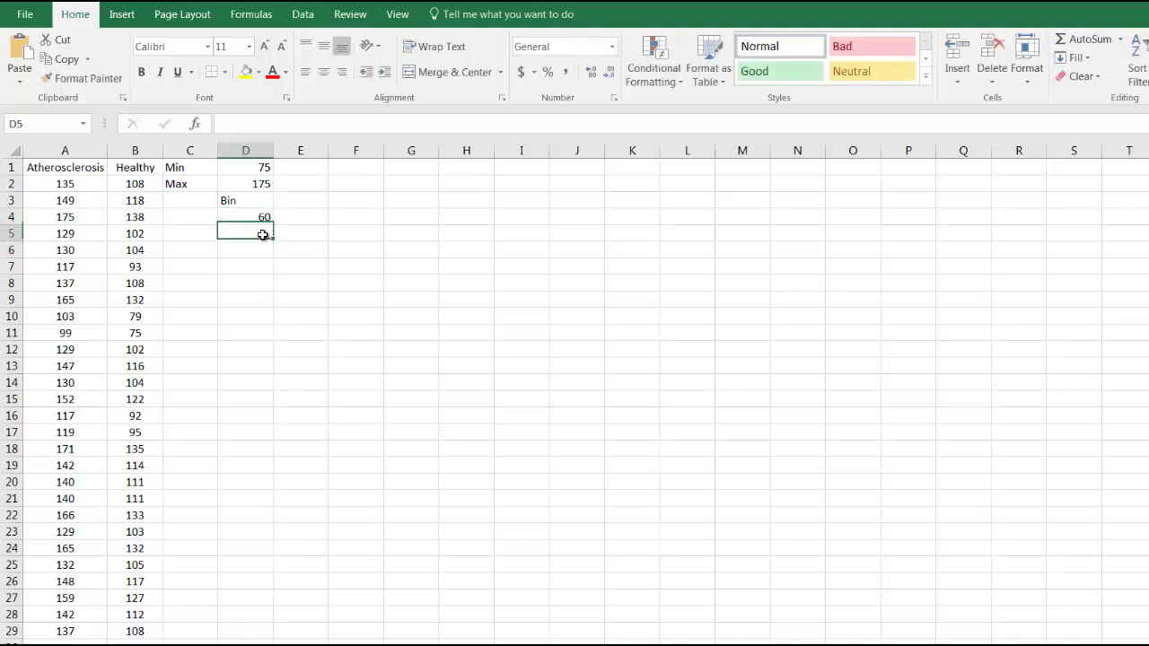
type("70")
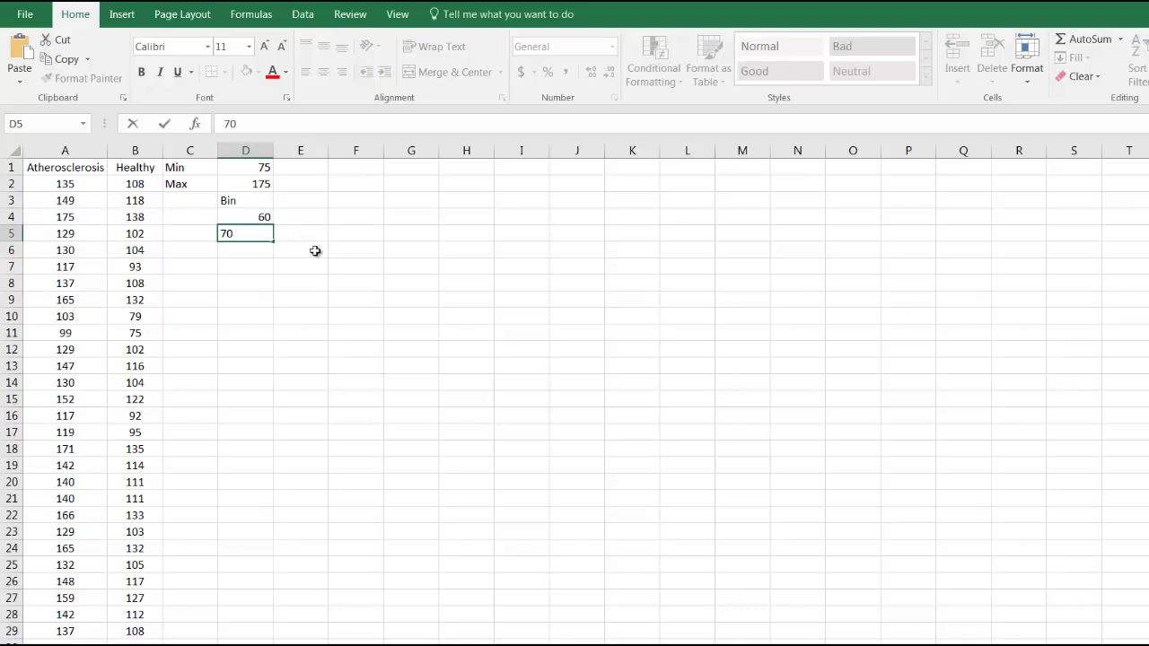
left_click(315, 250)
- Extend the bin series from D4:D5 down to cell D16 in increments of 10, ending at 180
right_click(254, 216)
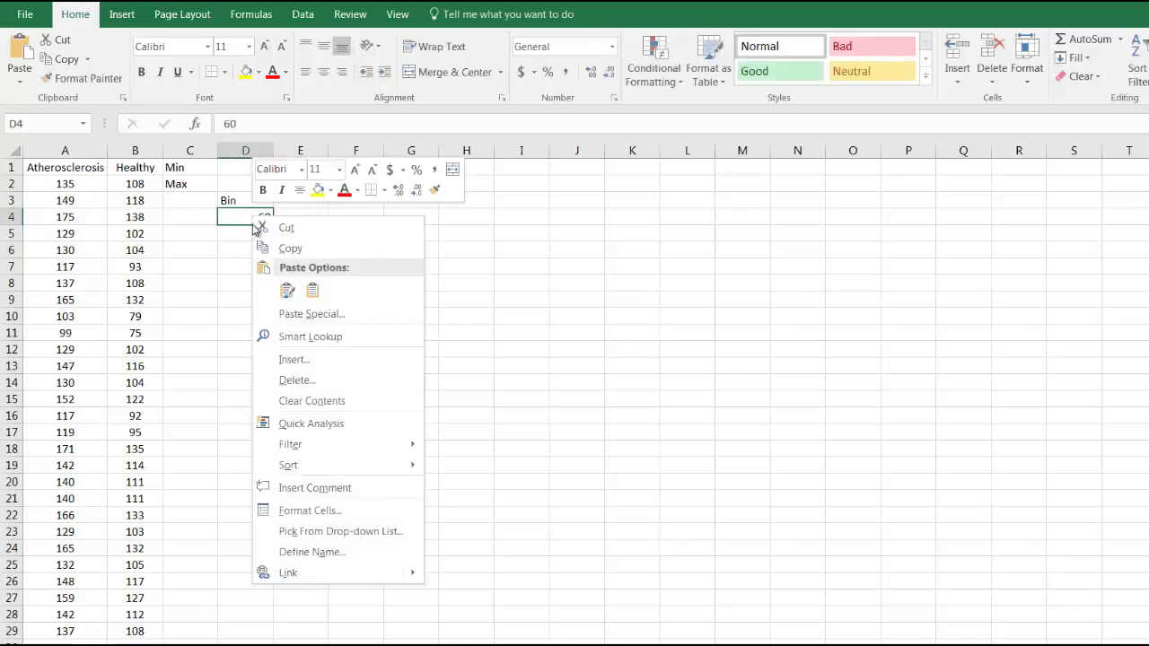
key("Escape")
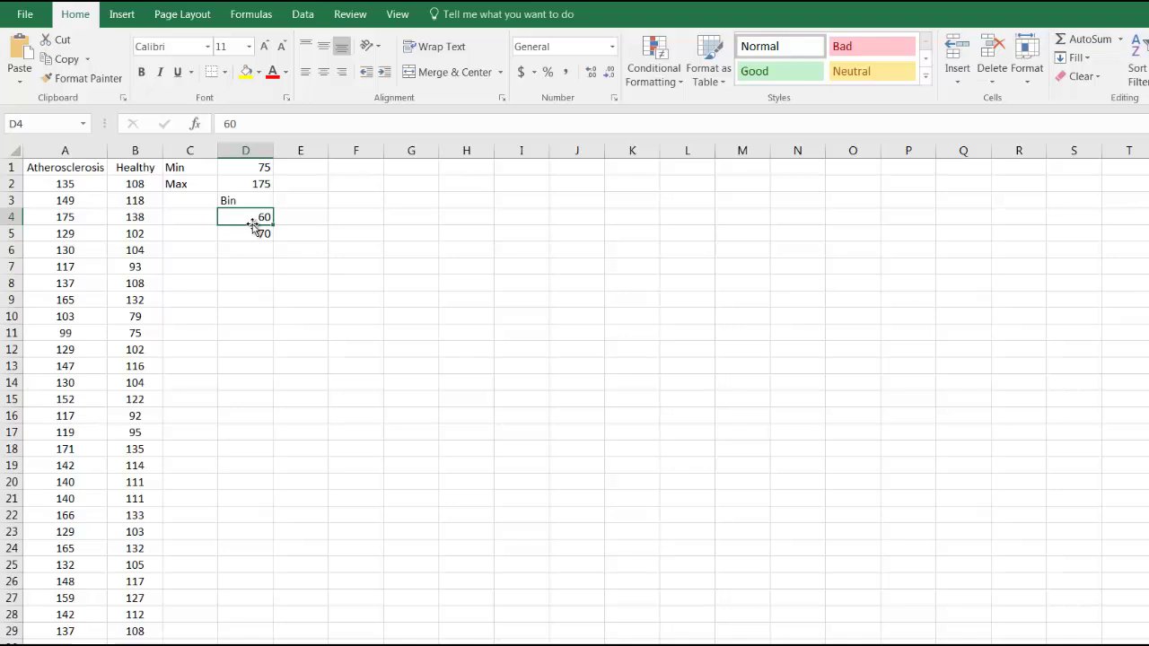
left_click_drag(254, 224, 255, 230)
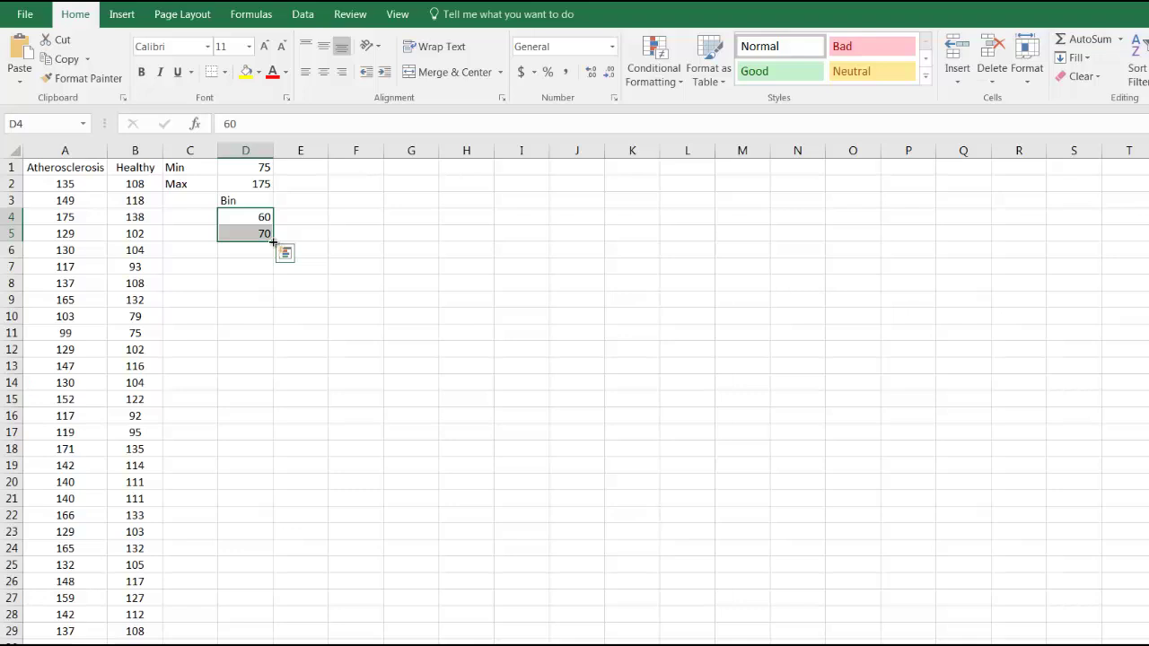
left_click_drag(274, 242, 277, 424)
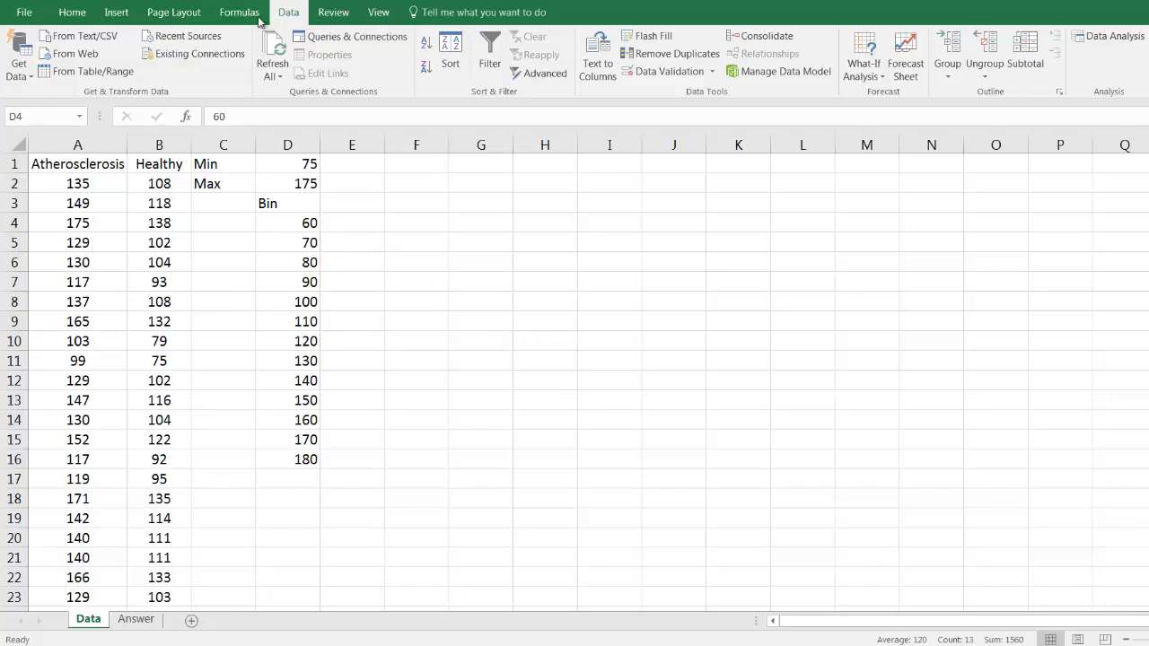
- Start the Histogram tool from the Data Analysis tools
key("ctrl+shift+Down")
left_click(72, 12)
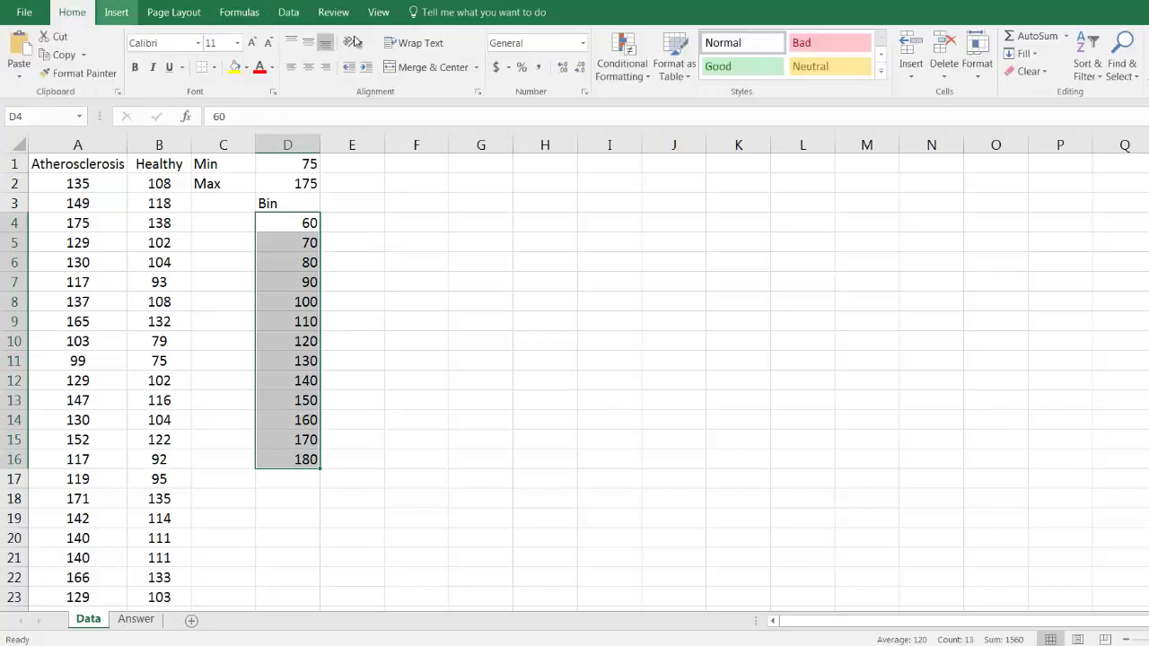
left_click(294, 14)
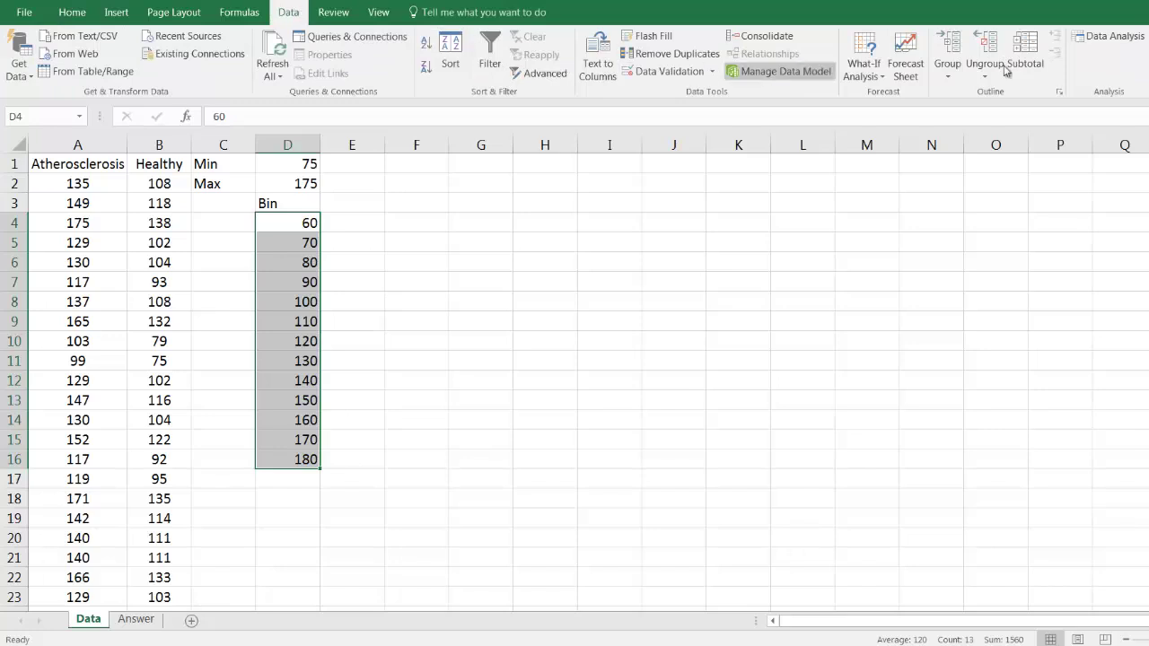
left_click(1116, 41)
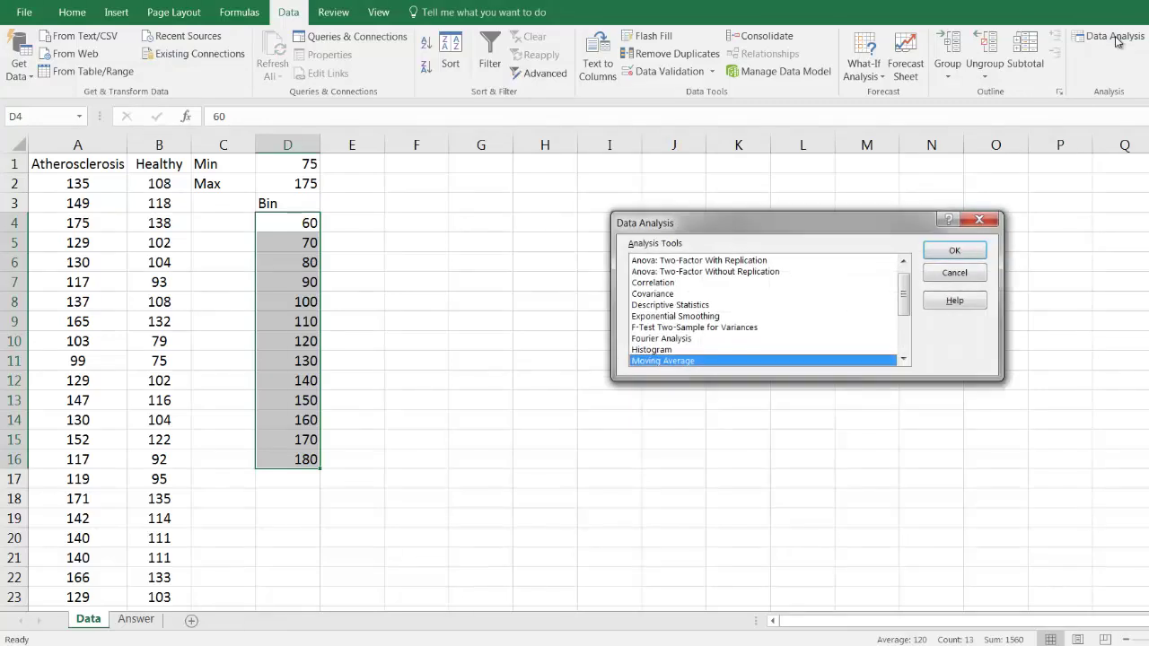
left_click_drag(774, 233, 560, 225)
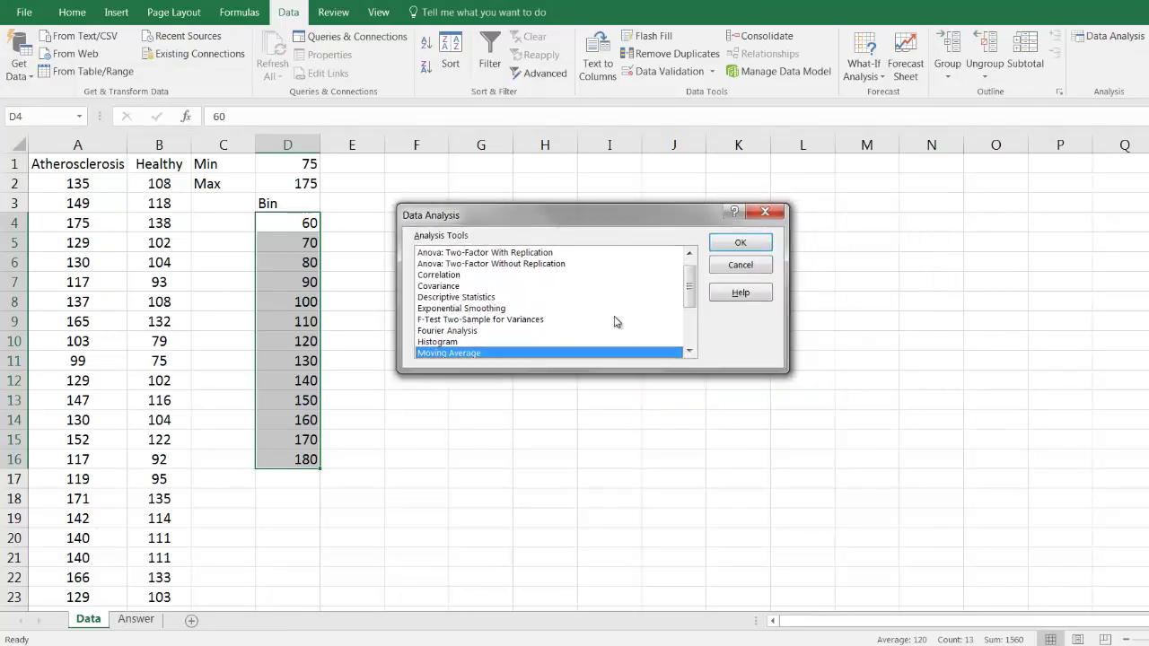
left_click(436, 341)
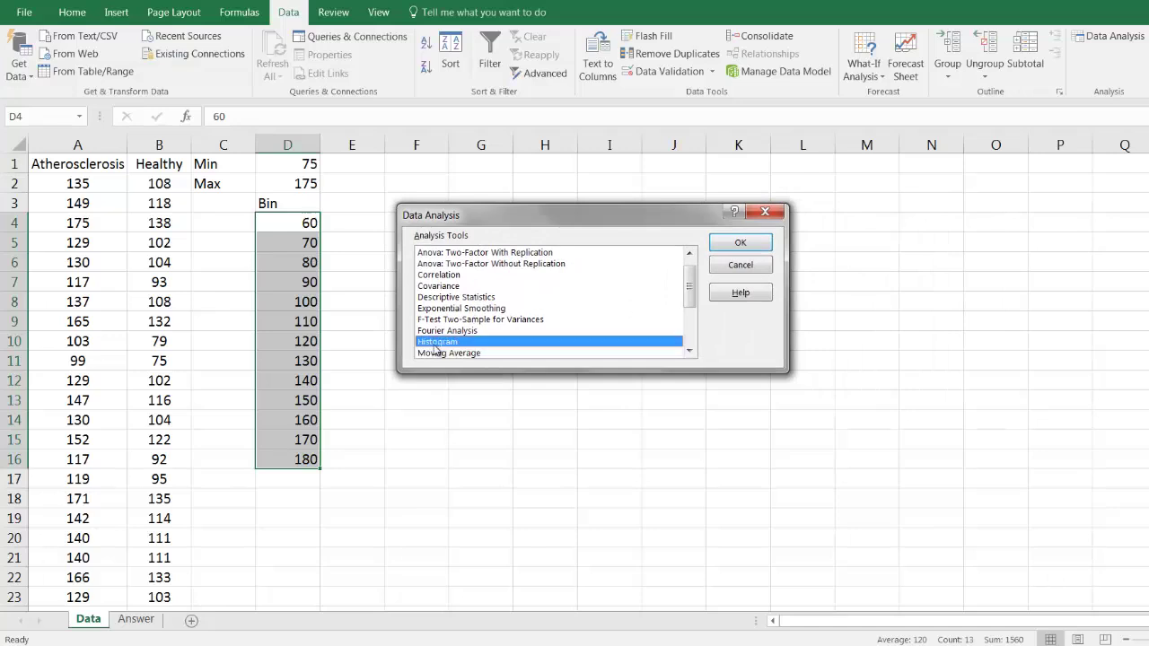
left_click(750, 245)
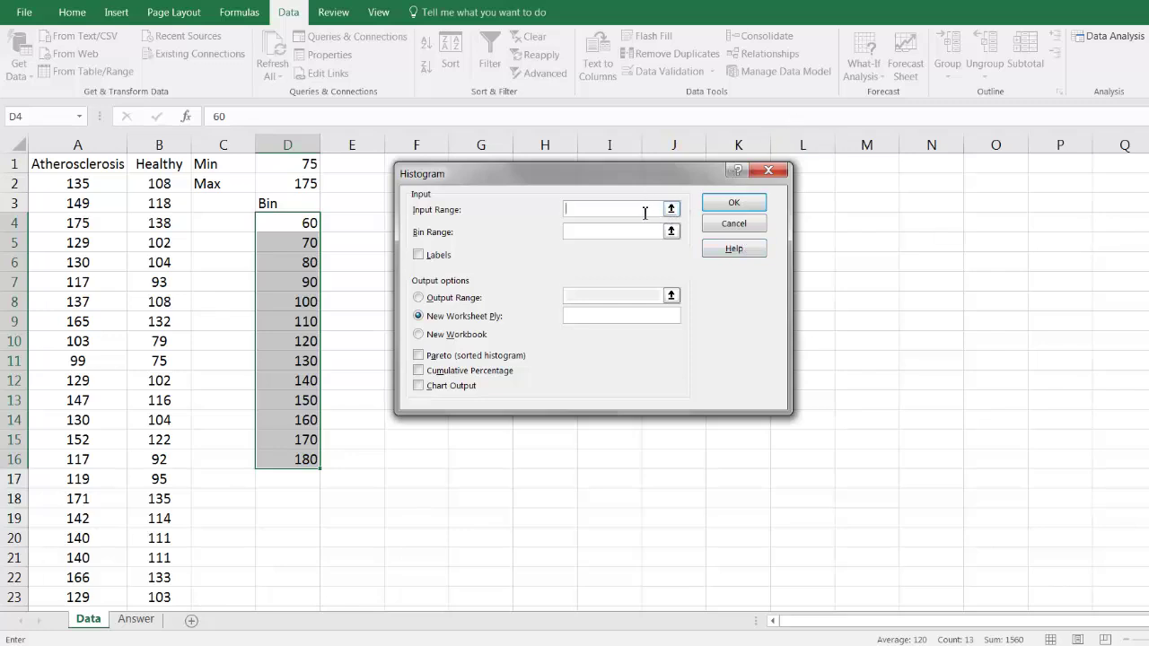
- Set the histogram's input range to A:A and bin range to $D$3:$D$16, and mark the ranges as including labels
type("A:A")
left_click(668, 230)
left_click_drag(278, 205, 271, 460)
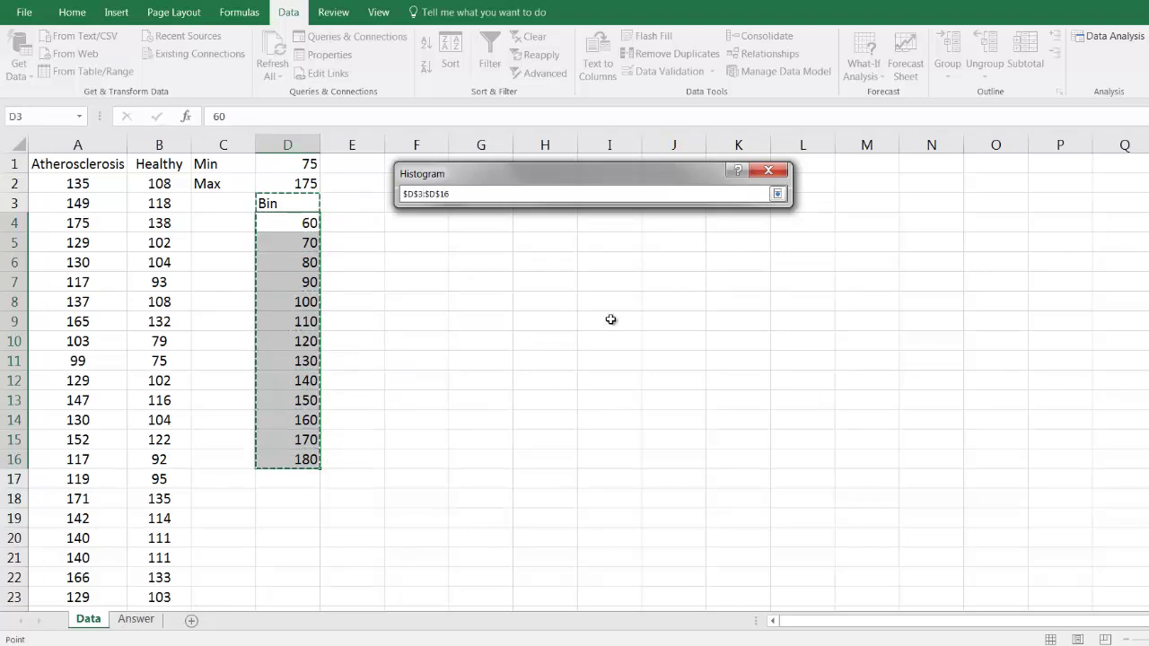
left_click(778, 193)
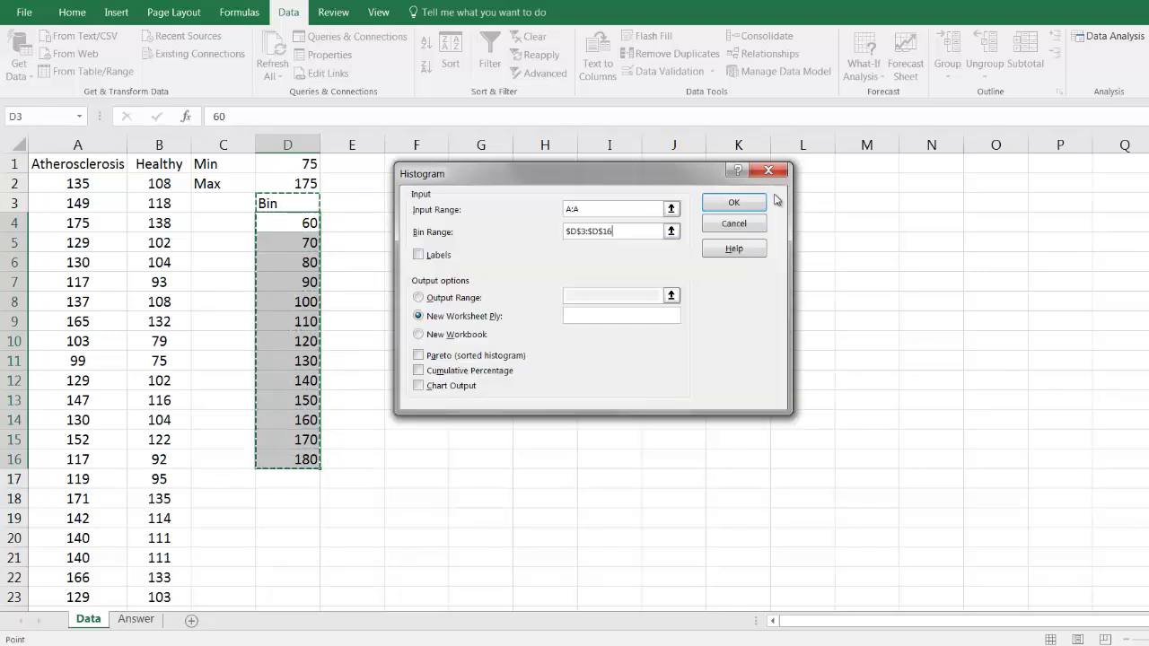
left_click(422, 257)
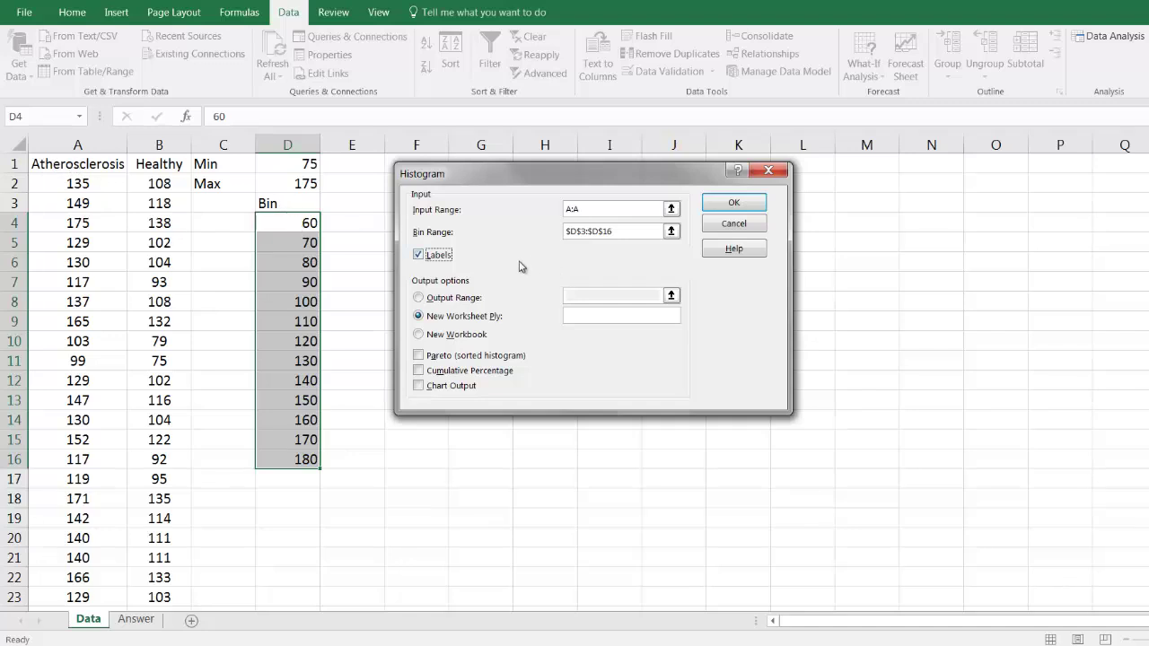
- Set the histogram's output range to $E$3 on the current sheet and generate the Atherosclerosis frequency table
left_click(419, 298)
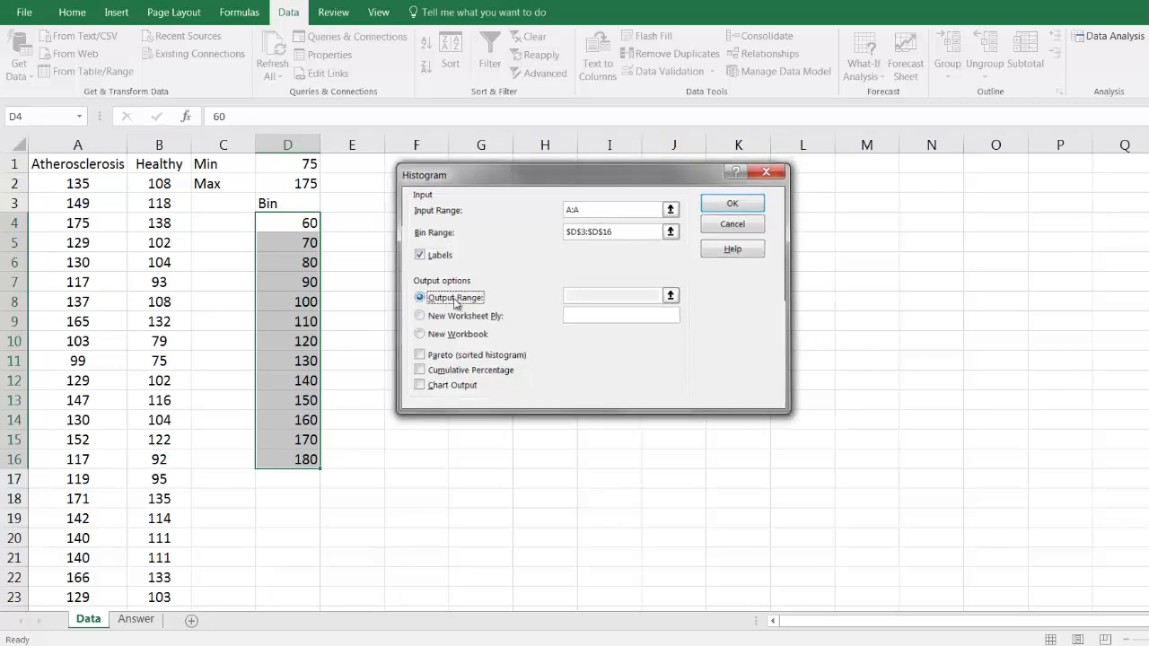
left_click(670, 296)
left_click_drag(551, 167, 714, 169)
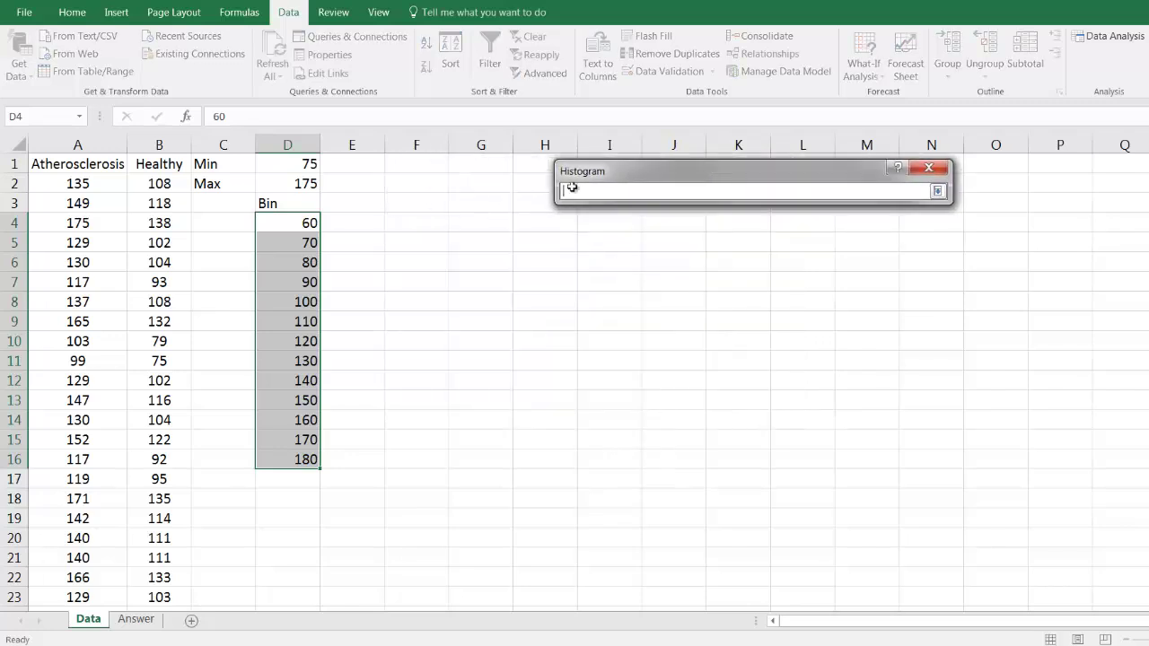
left_click(349, 203)
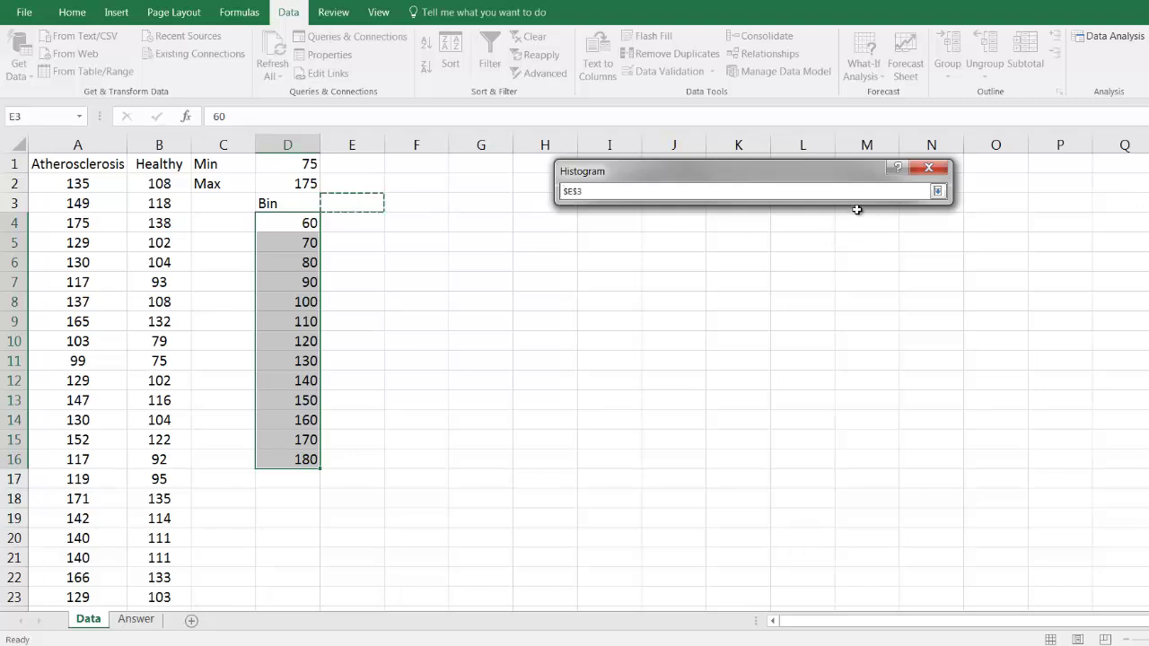
left_click(937, 192)
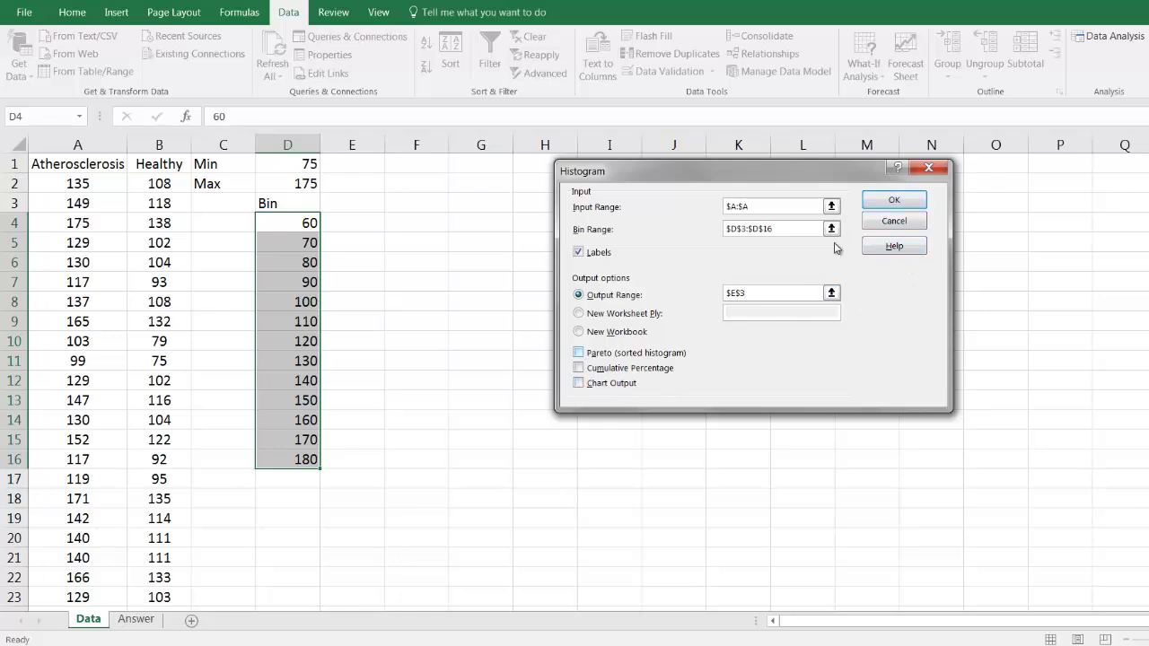
left_click(891, 201)
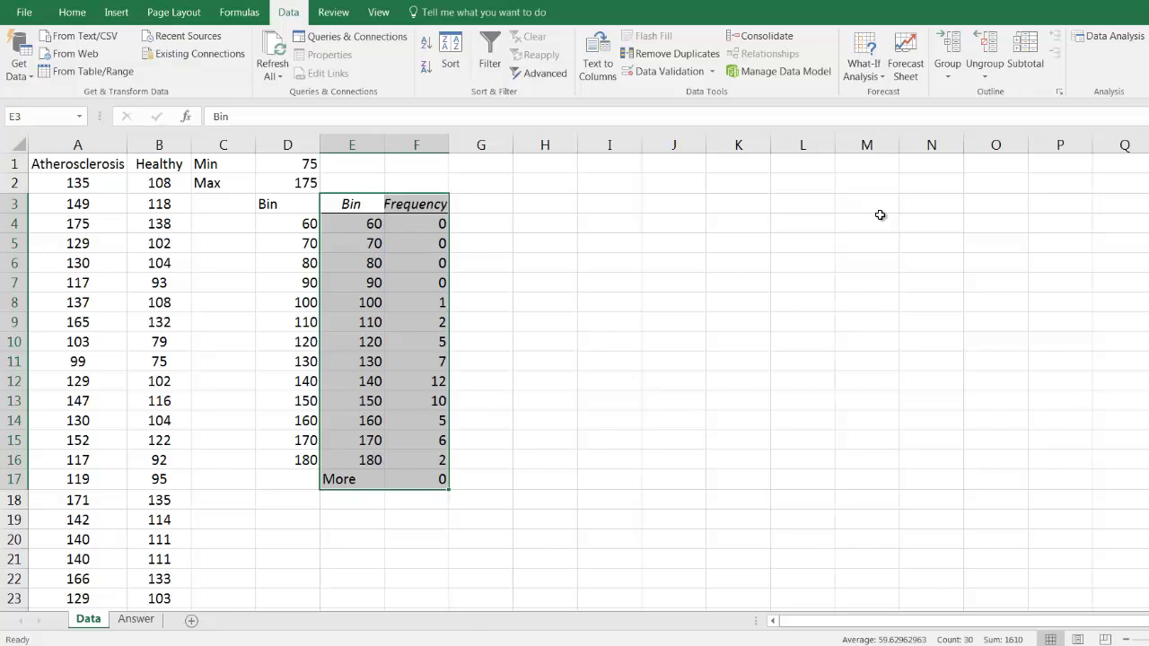
- Delete cells D17:G17 holding the More row below the frequency table, shifting cells left
left_click_drag(368, 224, 343, 485)
left_click_drag(485, 482, 303, 479)
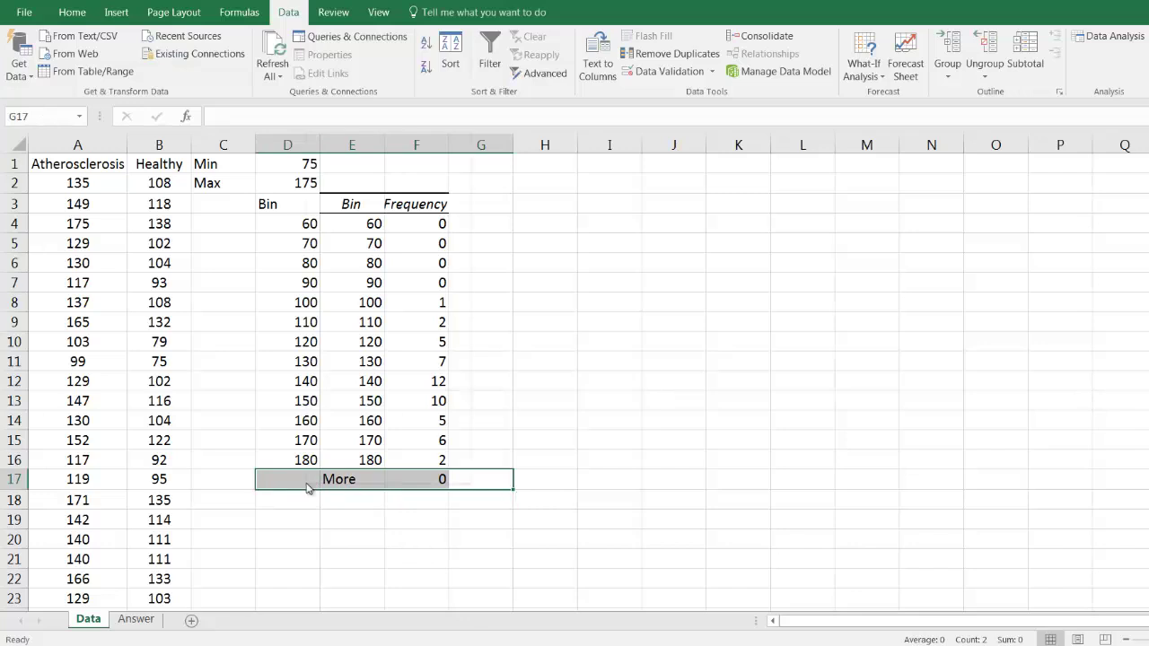
right_click(305, 481)
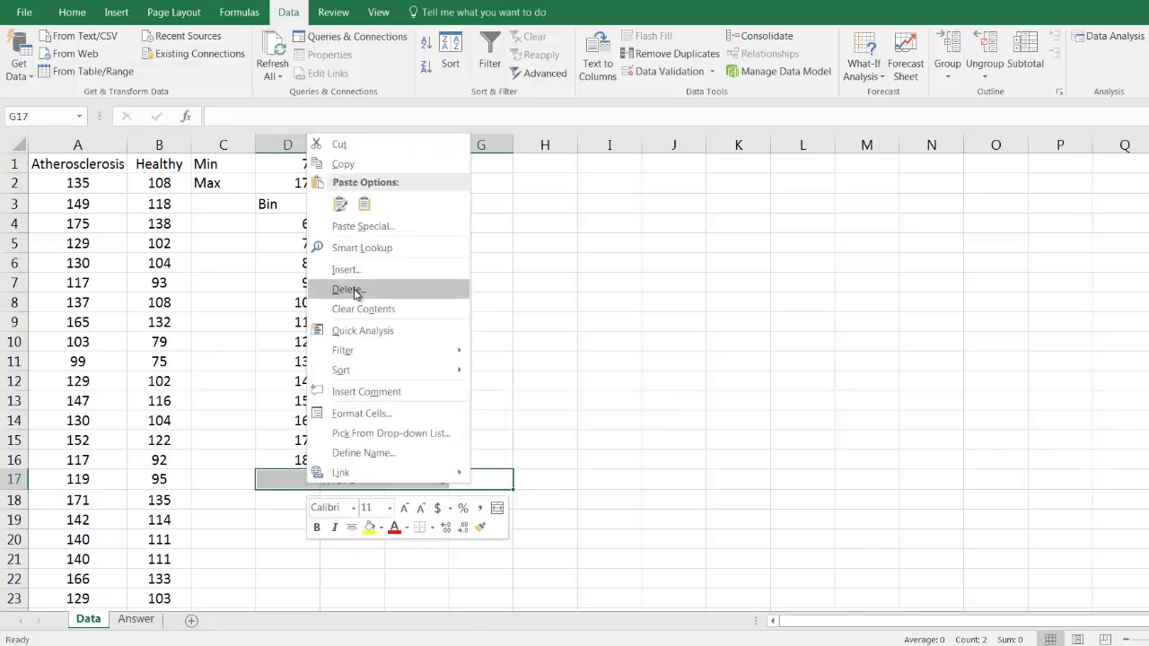
key("Escape")
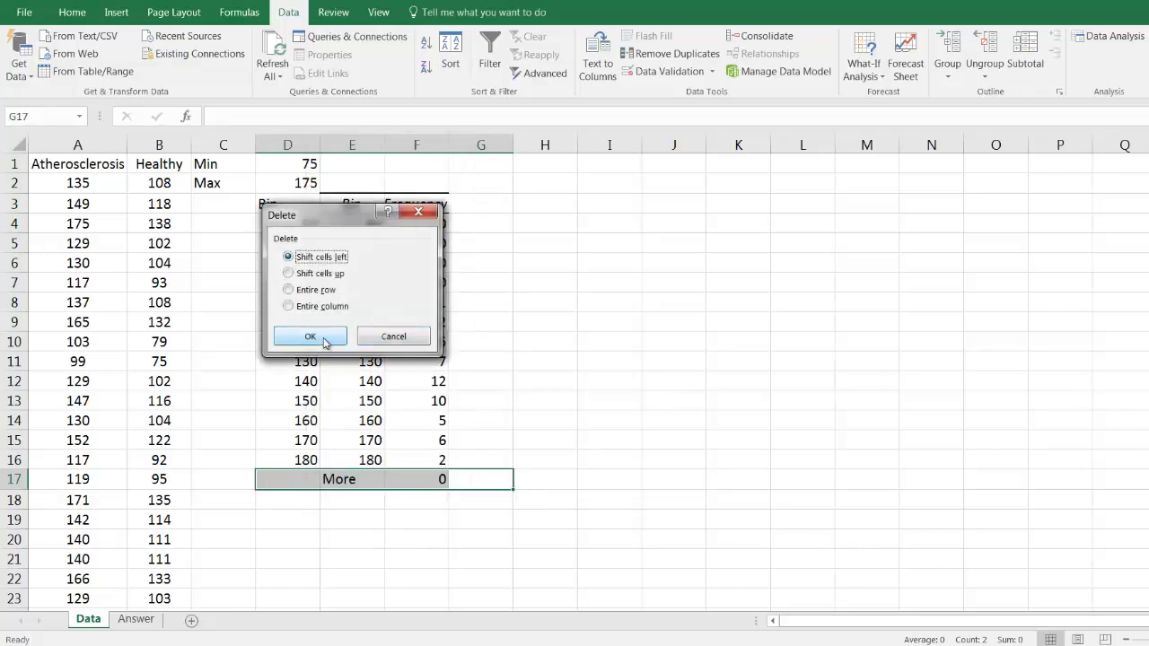
key("Return")
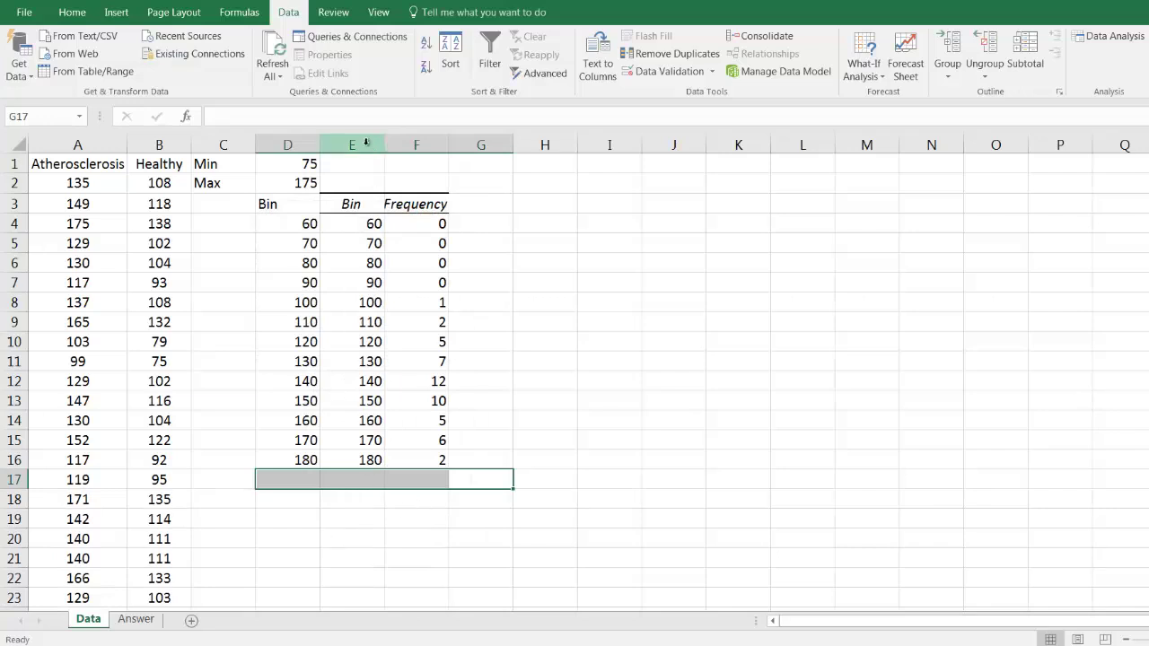
- Delete column E, which holds the duplicate bin values beside the original Bin column
left_click(366, 143)
right_click(366, 143)
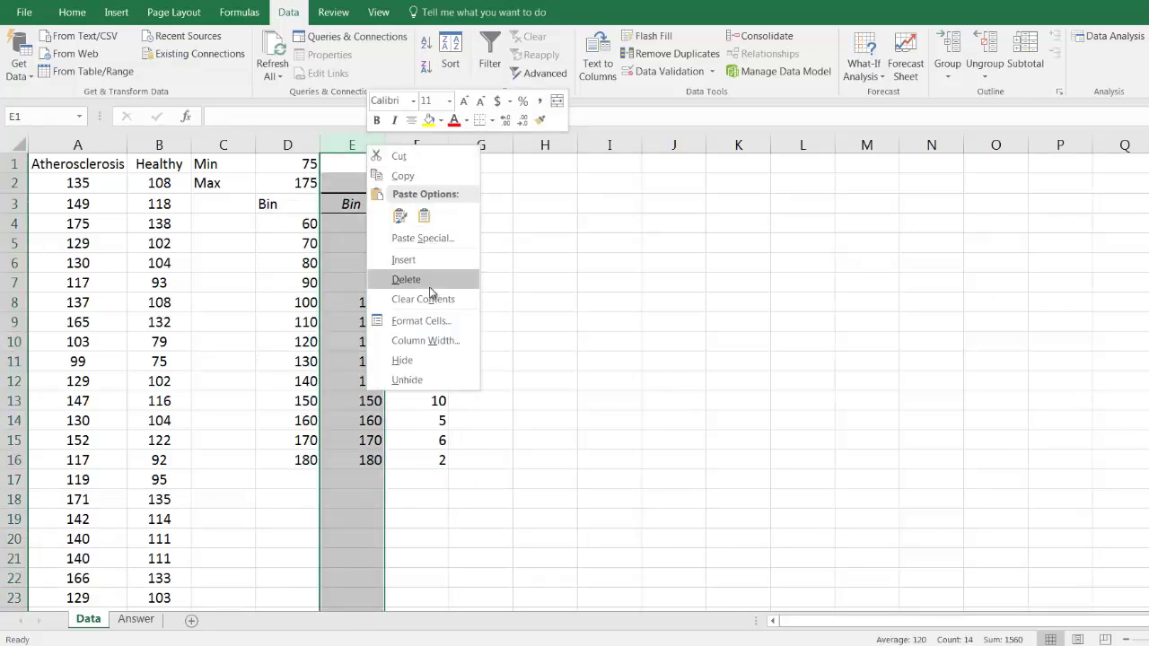
left_click(423, 280)
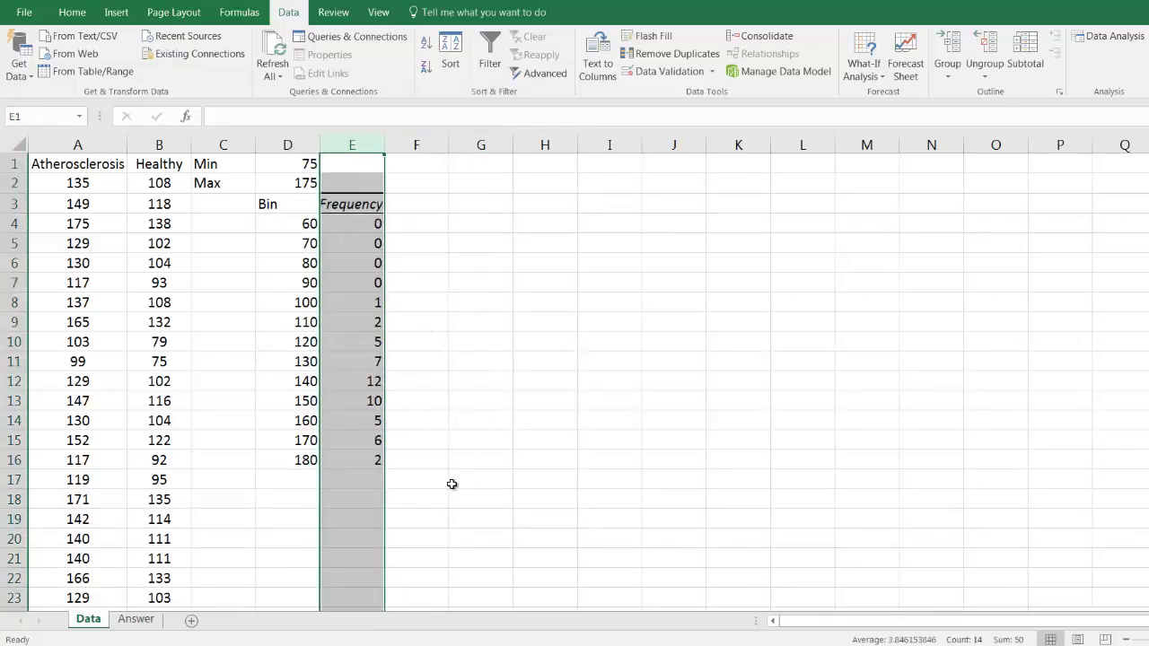
left_click(449, 491)
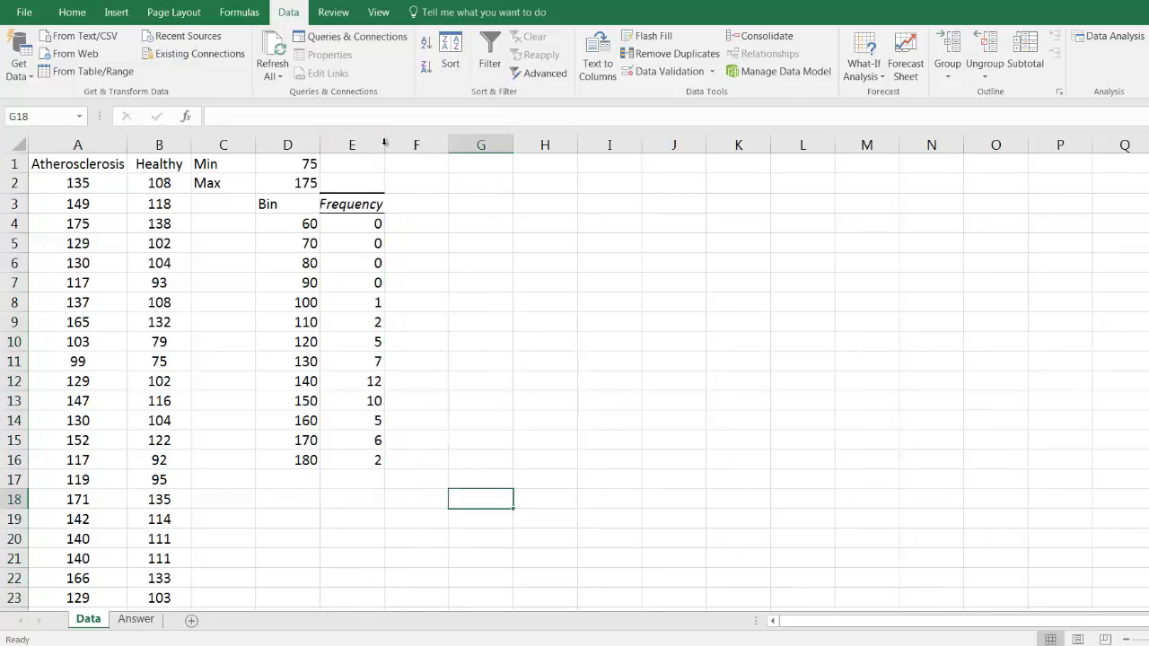
- Replace the Frequency heading in E3 with a copy of the Atherosclerosis heading from A1 and fit column E to its contents
left_click_drag(384, 141, 394, 142)
left_click(353, 205)
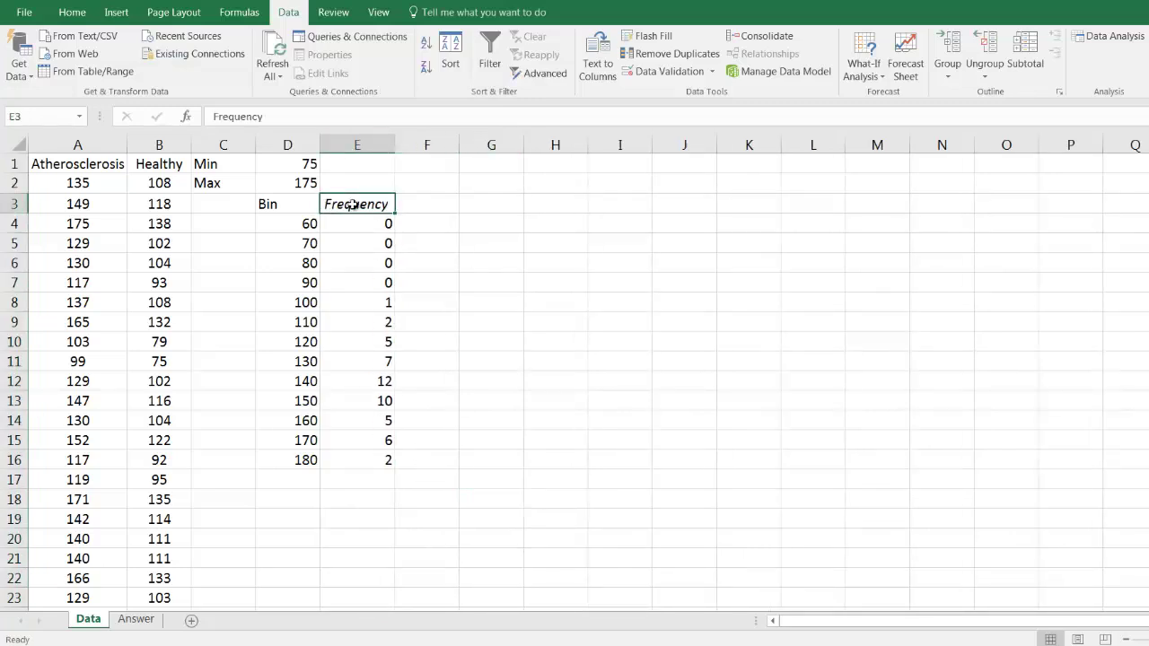
left_click(70, 163)
right_click(70, 162)
left_click(121, 192)
left_click(348, 204)
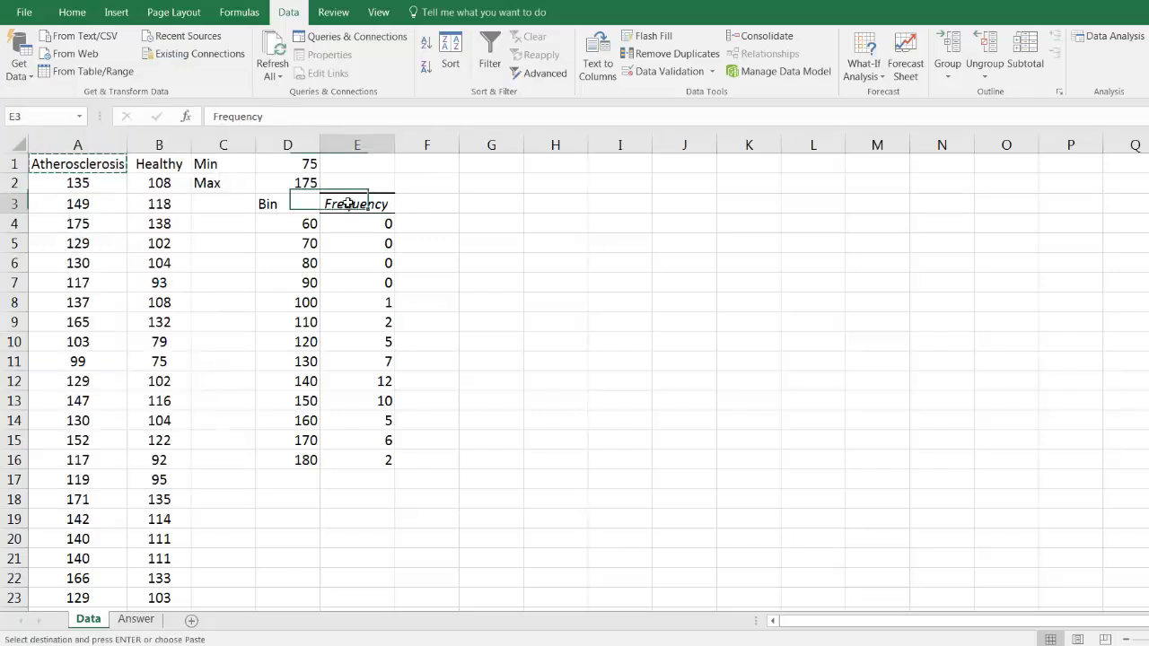
right_click(347, 206)
left_click(382, 271)
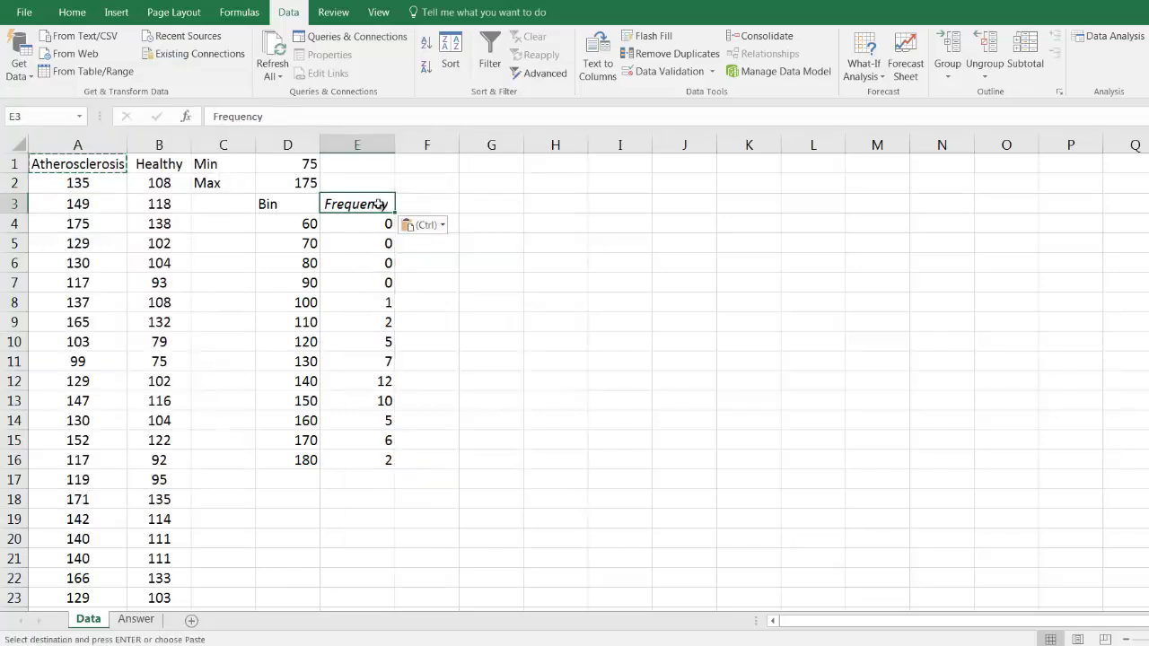
double_click(395, 145)
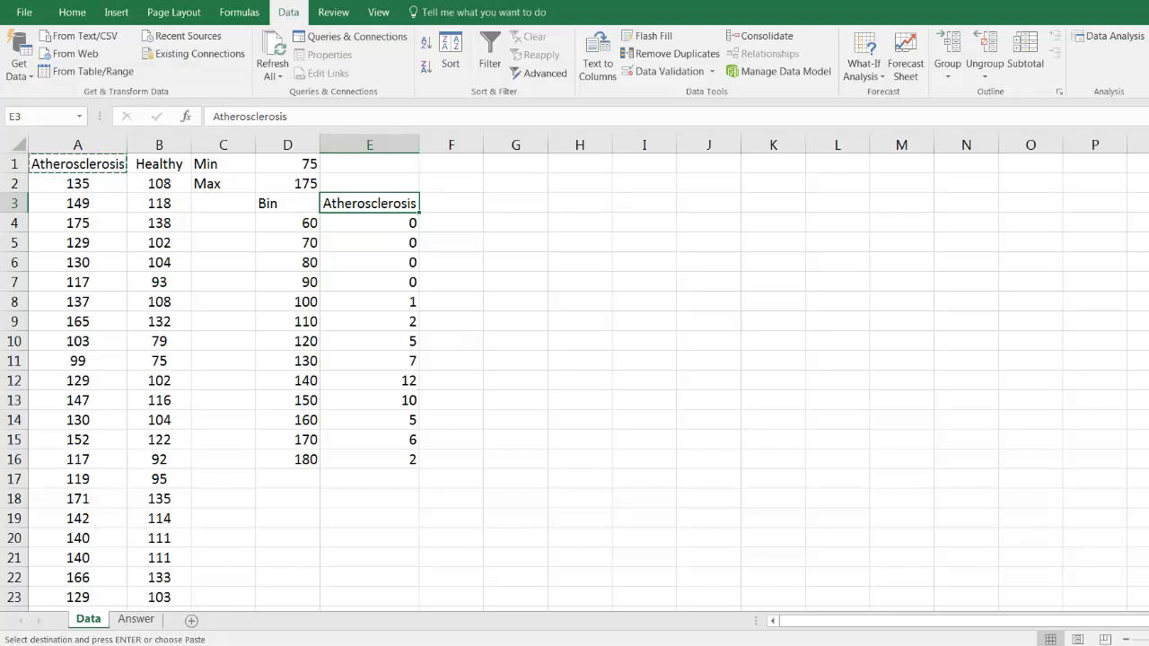
- Start the Histogram tool again and set the input range to B:B, keeping $D$3:$D$16 as the bin range
left_click(1122, 39)
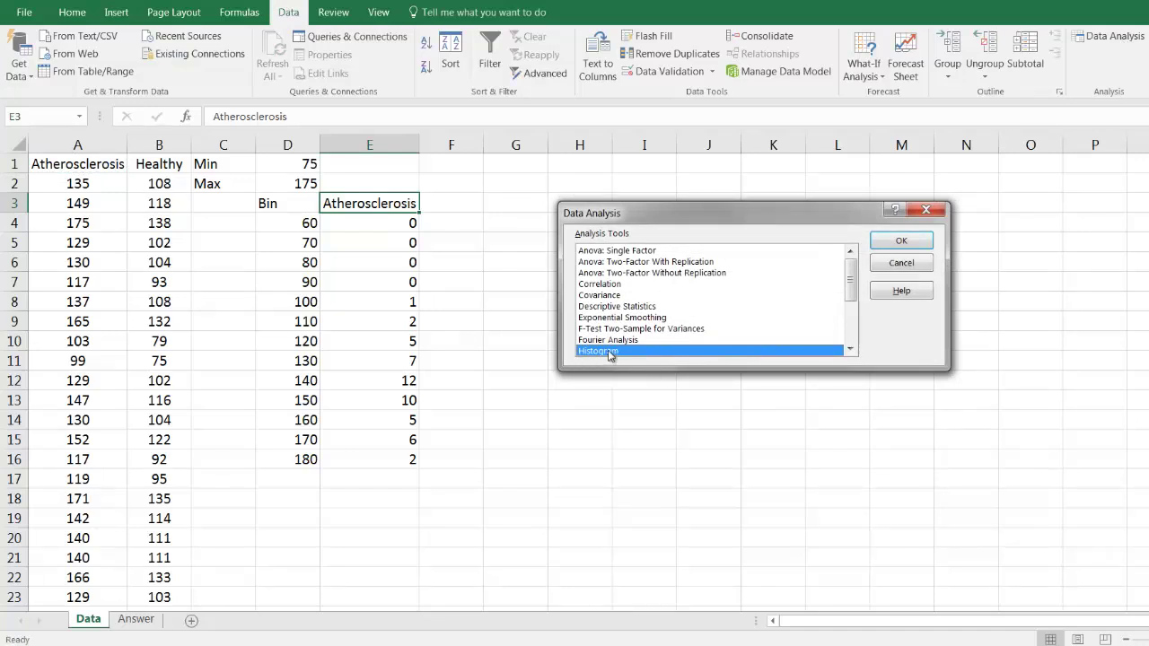
left_click(894, 244)
left_click_drag(758, 208, 718, 208)
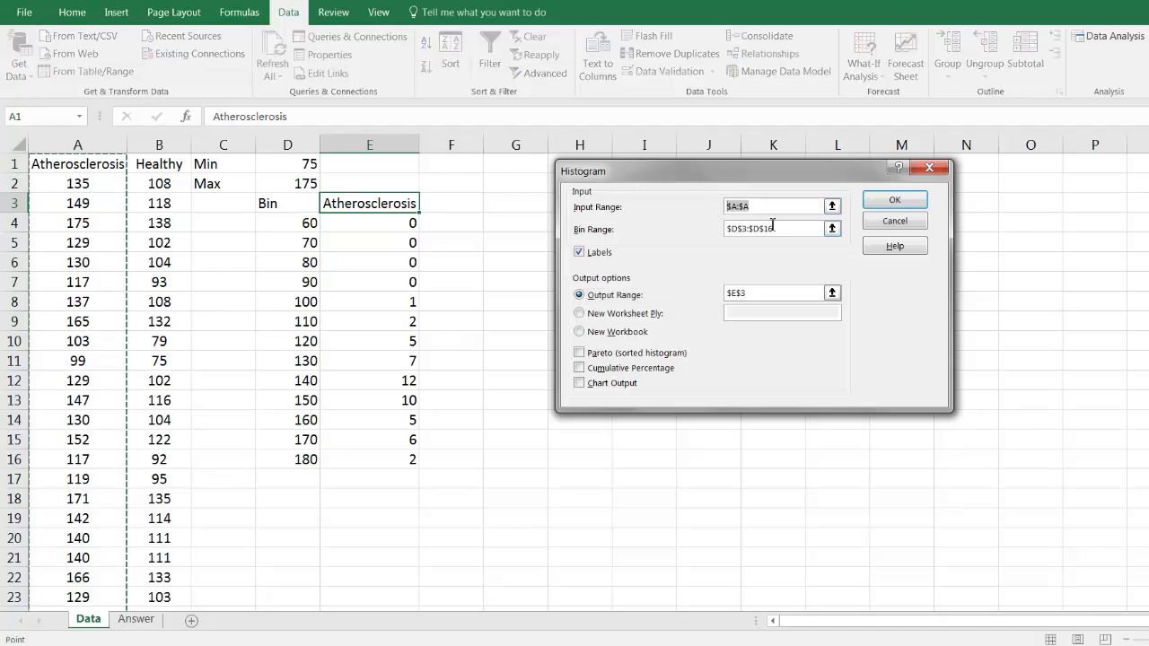
type("B")
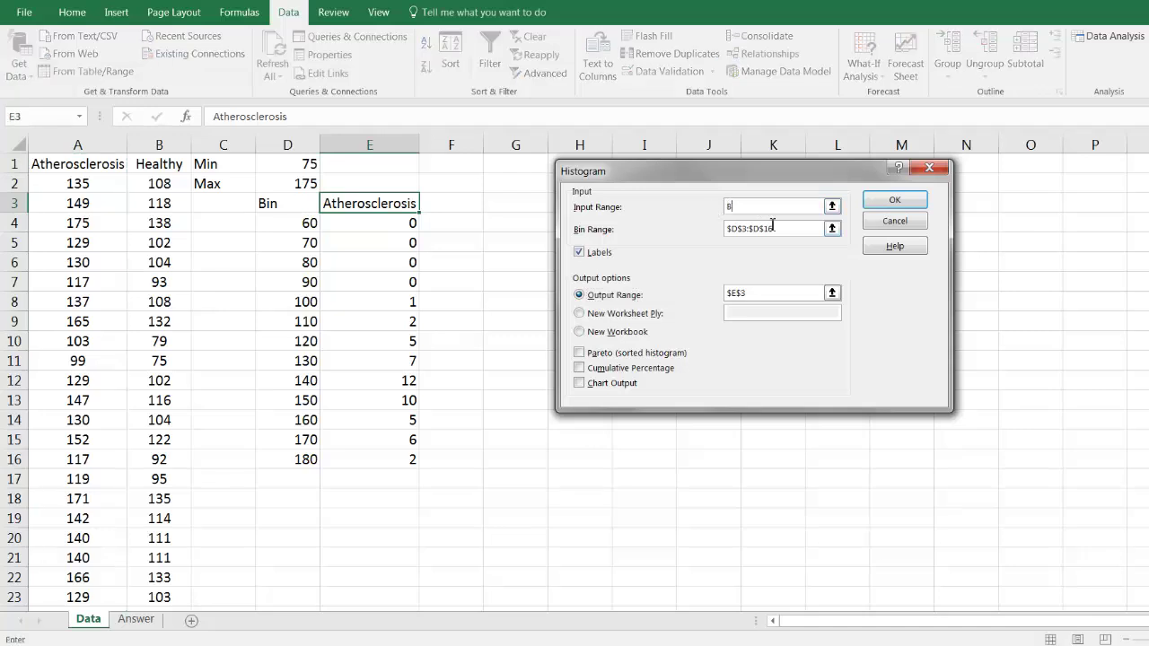
type(":B")
left_click(832, 229)
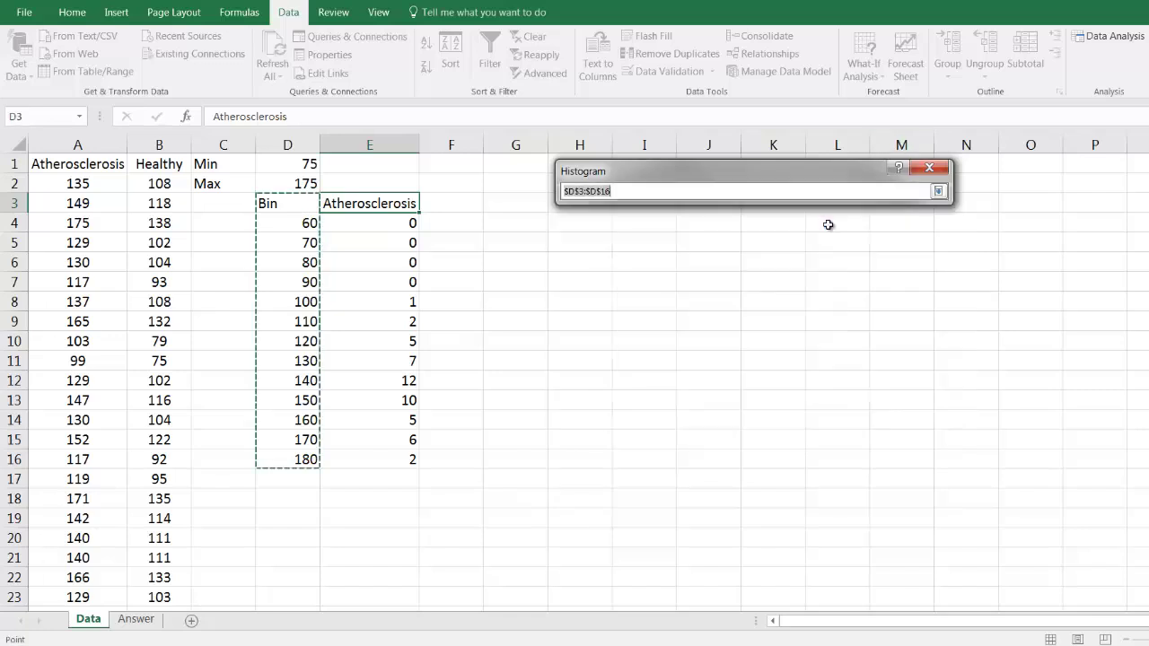
left_click(937, 192)
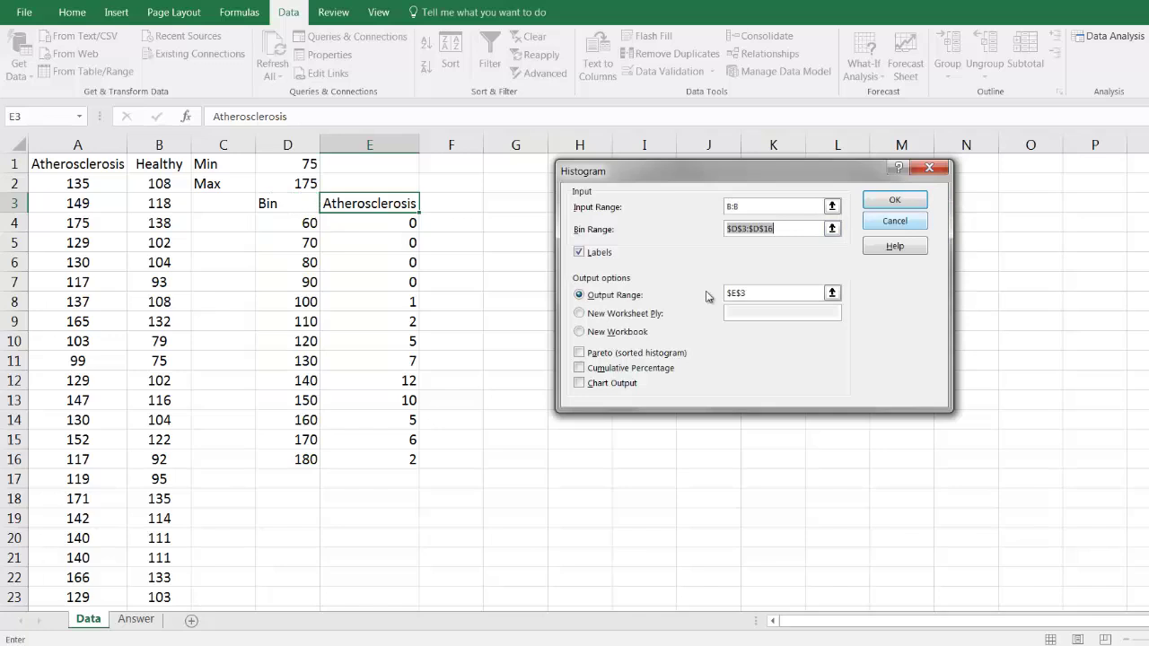
- Set the histogram's output range to $F$3 and generate the Healthy frequency table
left_click(832, 292)
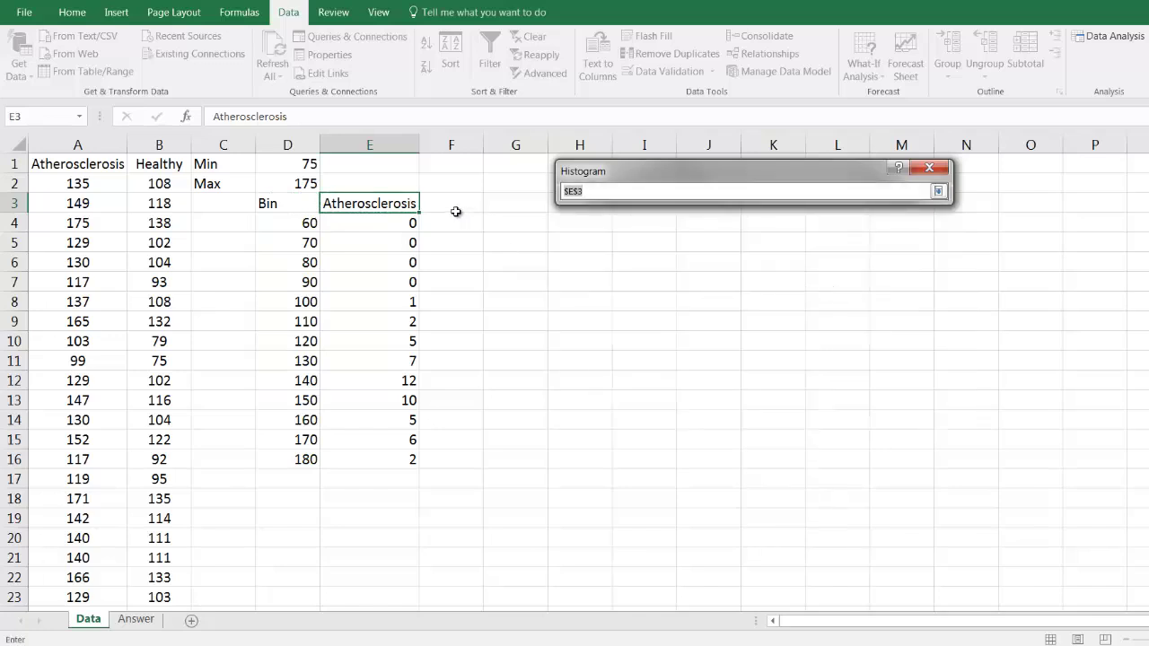
left_click(450, 206)
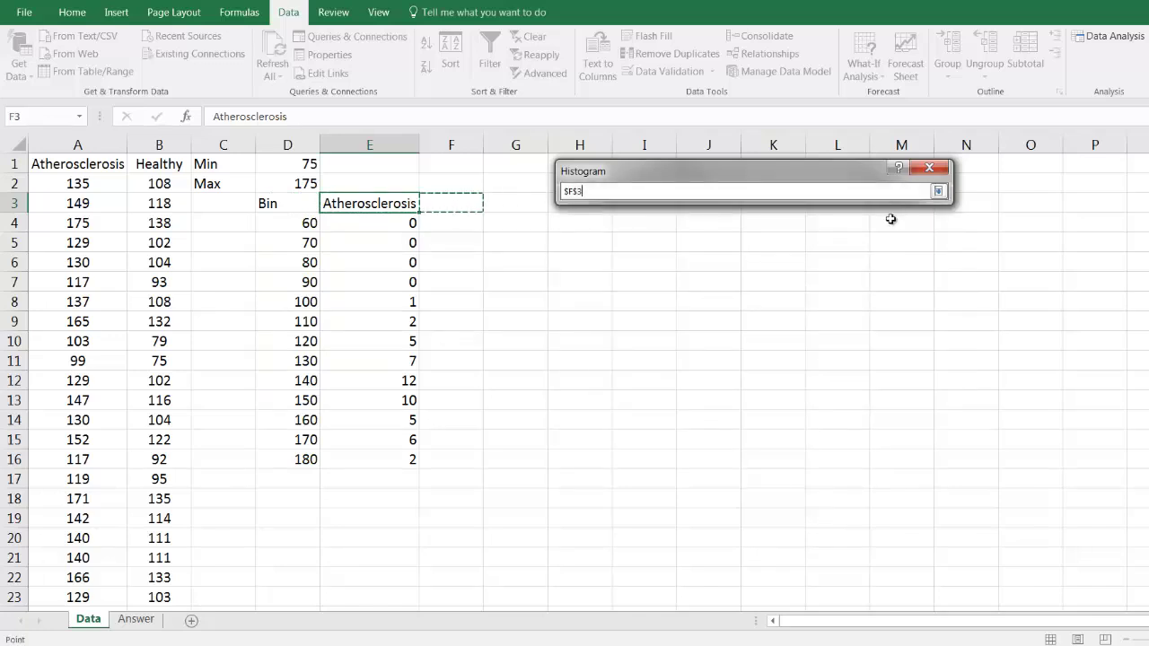
left_click(937, 192)
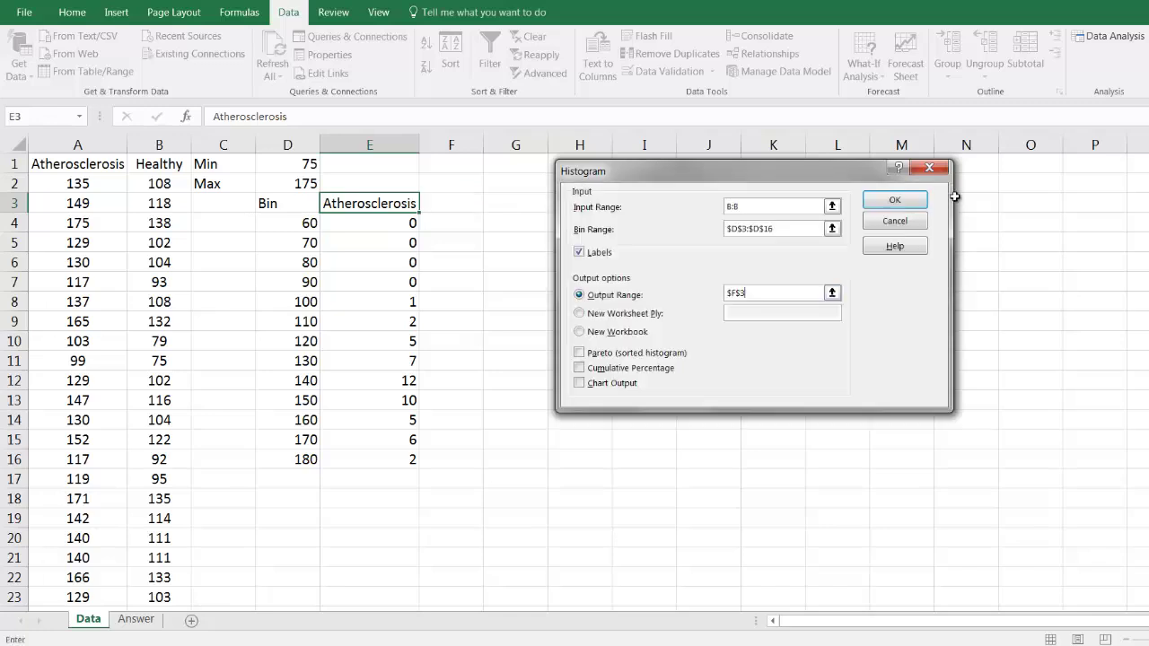
left_click(894, 199)
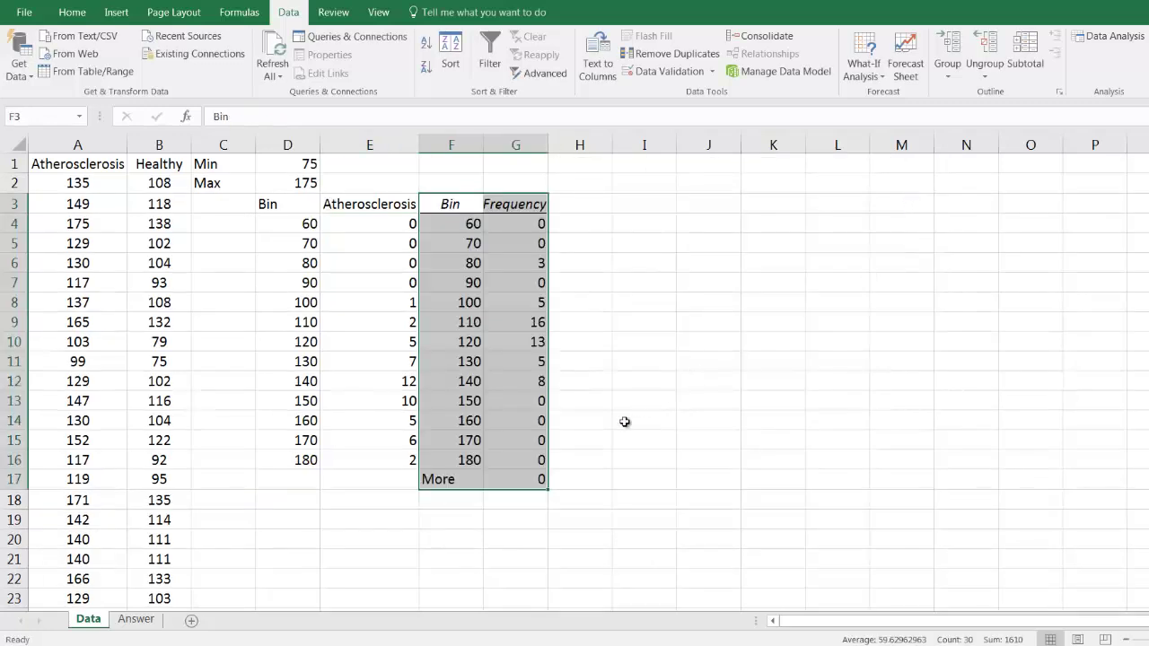
- Delete cells E17:G17 holding the More row of the Healthy output, shifting cells left
left_click_drag(390, 534, 533, 479)
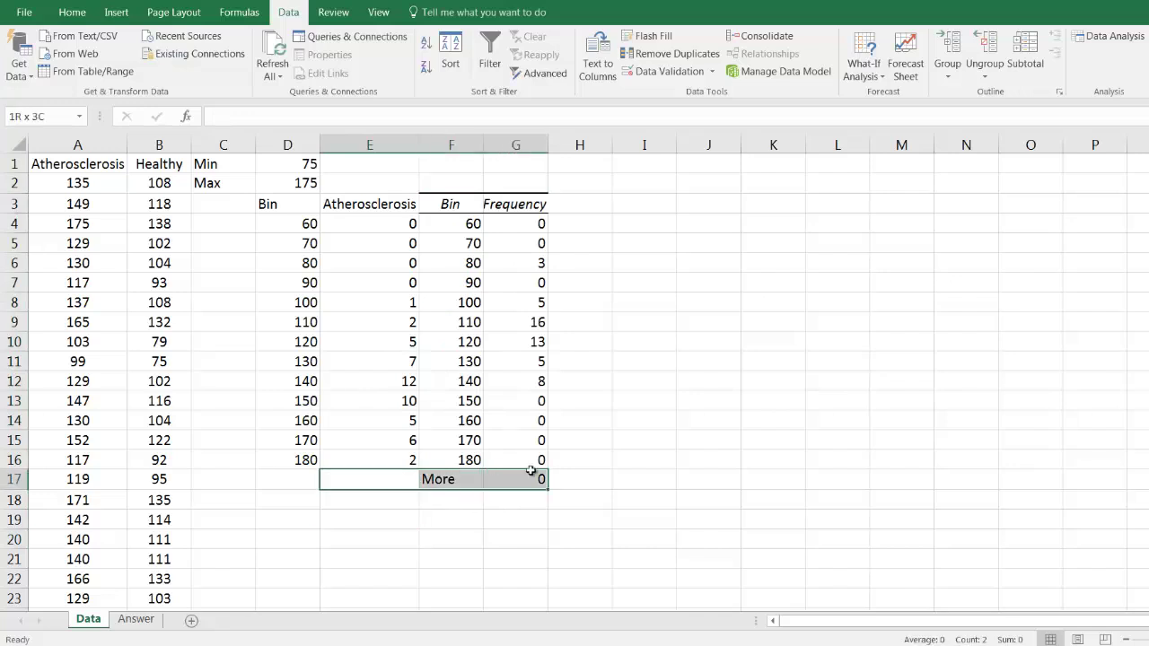
right_click(532, 482)
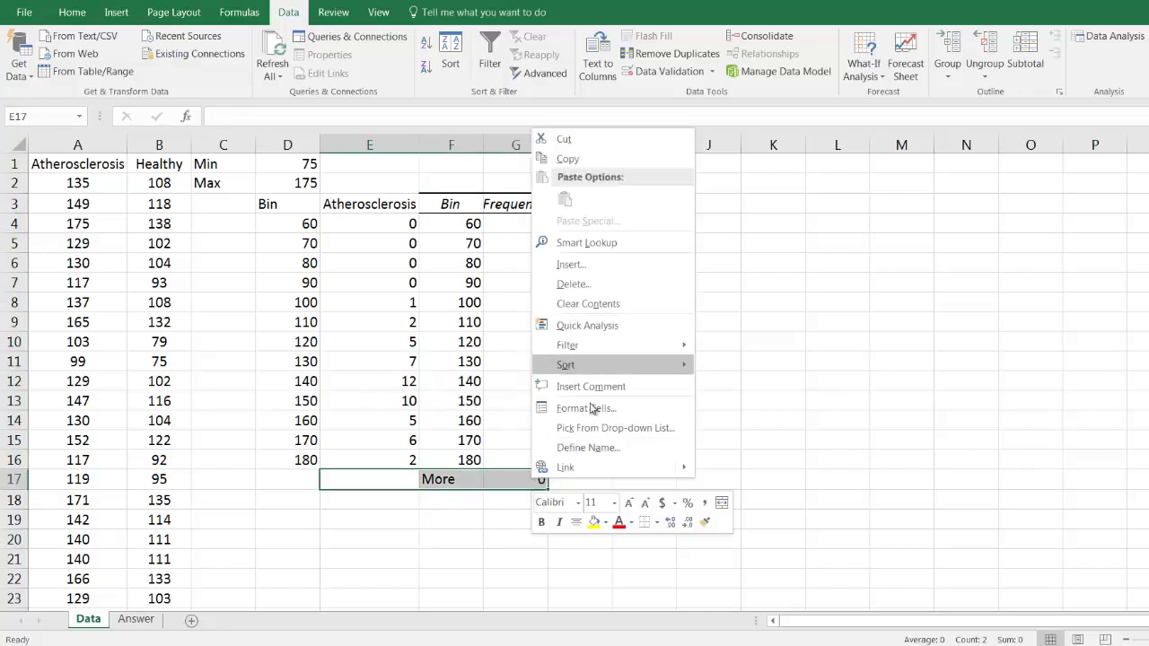
left_click(571, 284)
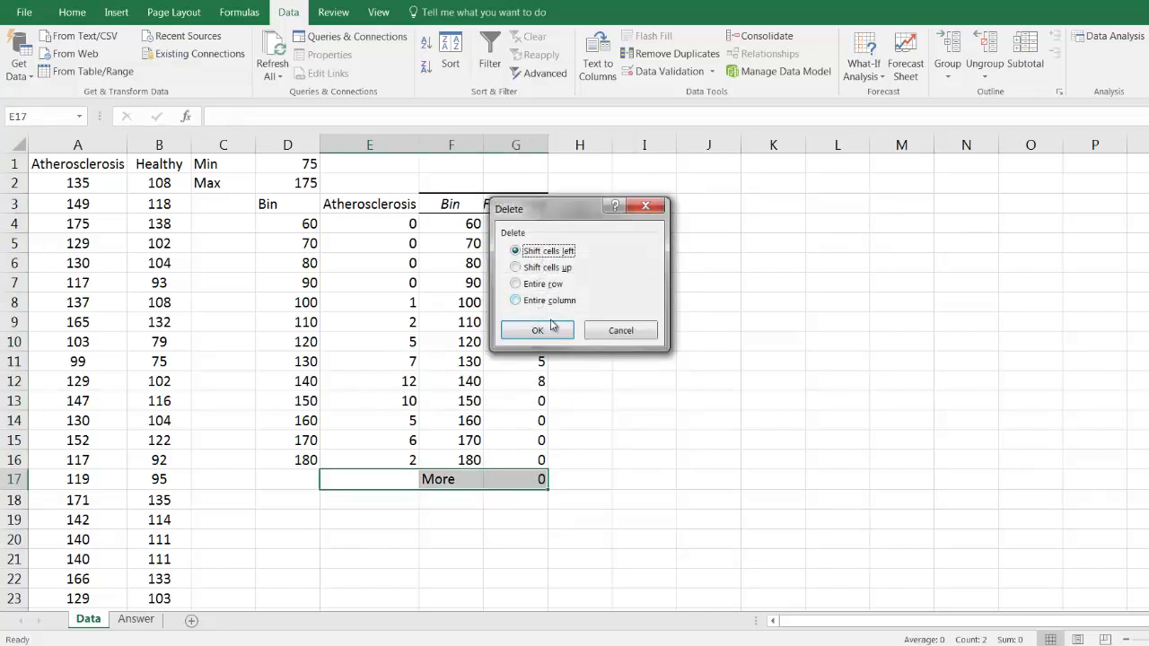
left_click(539, 329)
- Clear and delete column F, which holds the duplicate bin values of the Healthy output
right_click(460, 146)
left_click(507, 301)
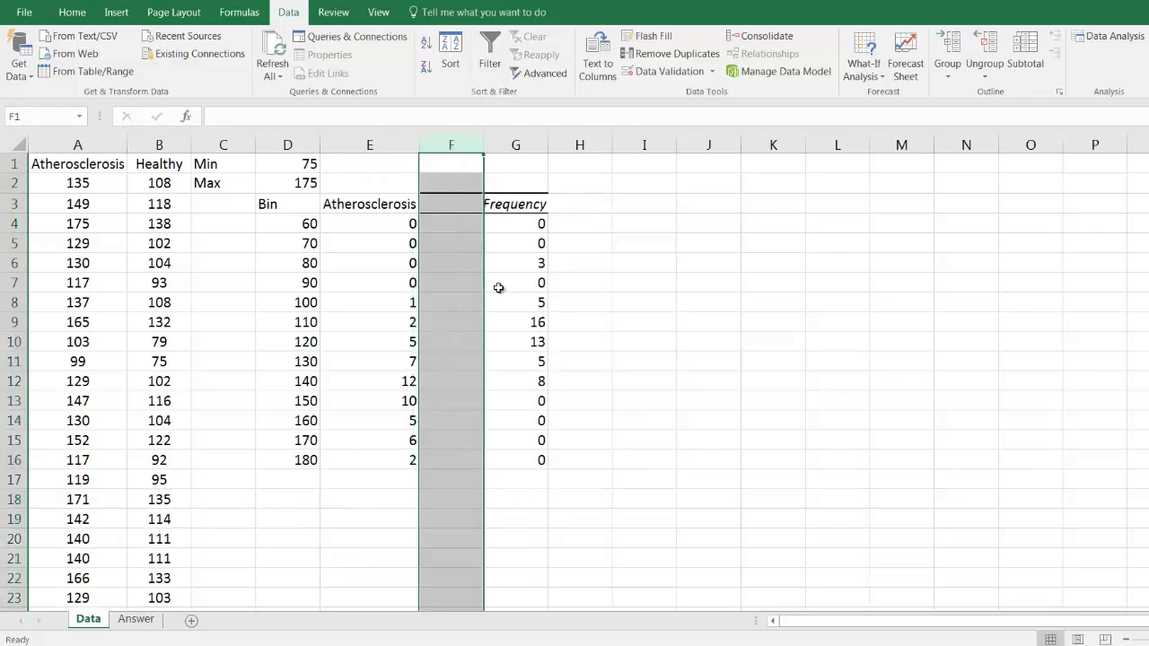
right_click(459, 146)
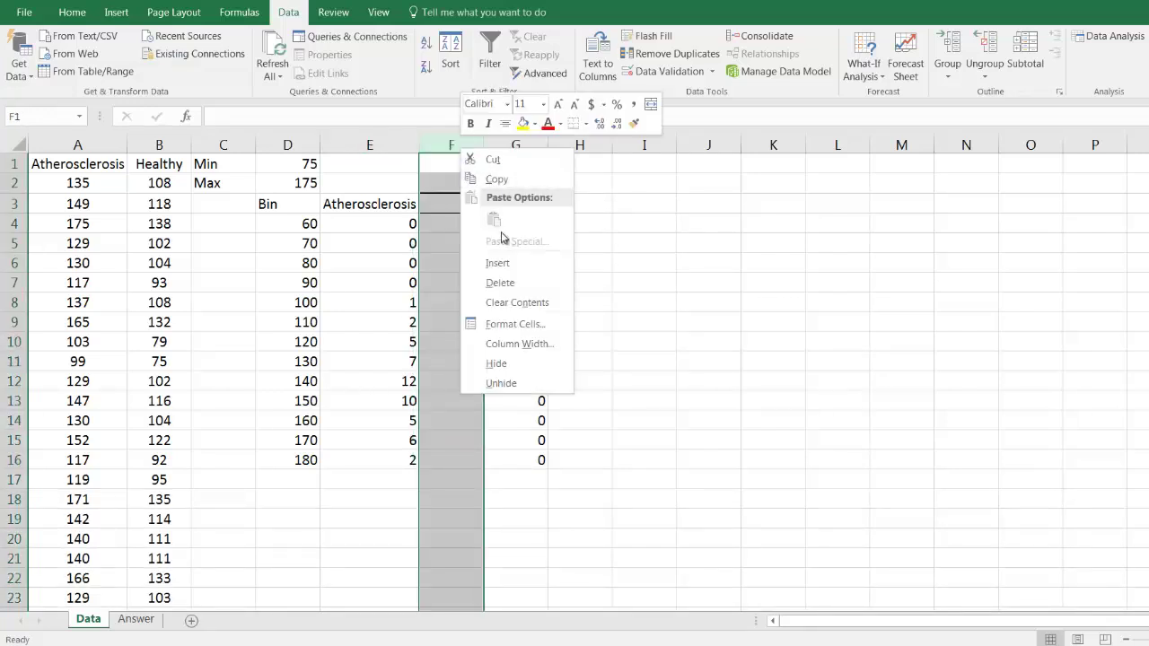
left_click(514, 284)
left_click(581, 350)
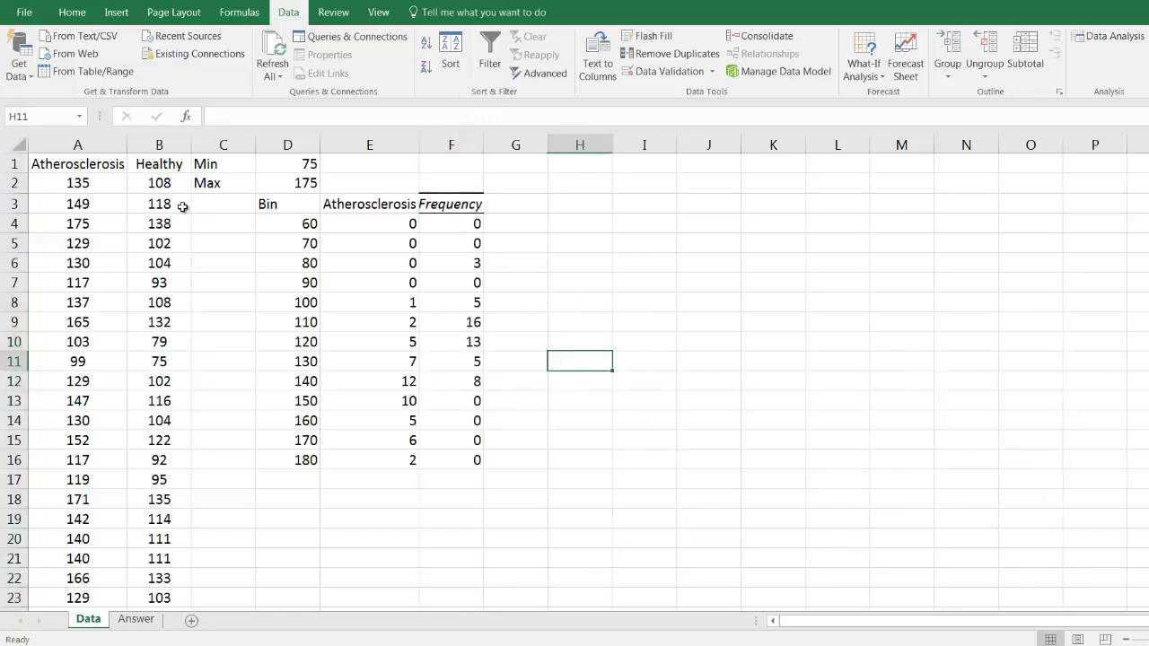
- Replace the Frequency heading in F3 with a copy of the Healthy heading from B1
left_click(167, 164)
right_click(166, 164)
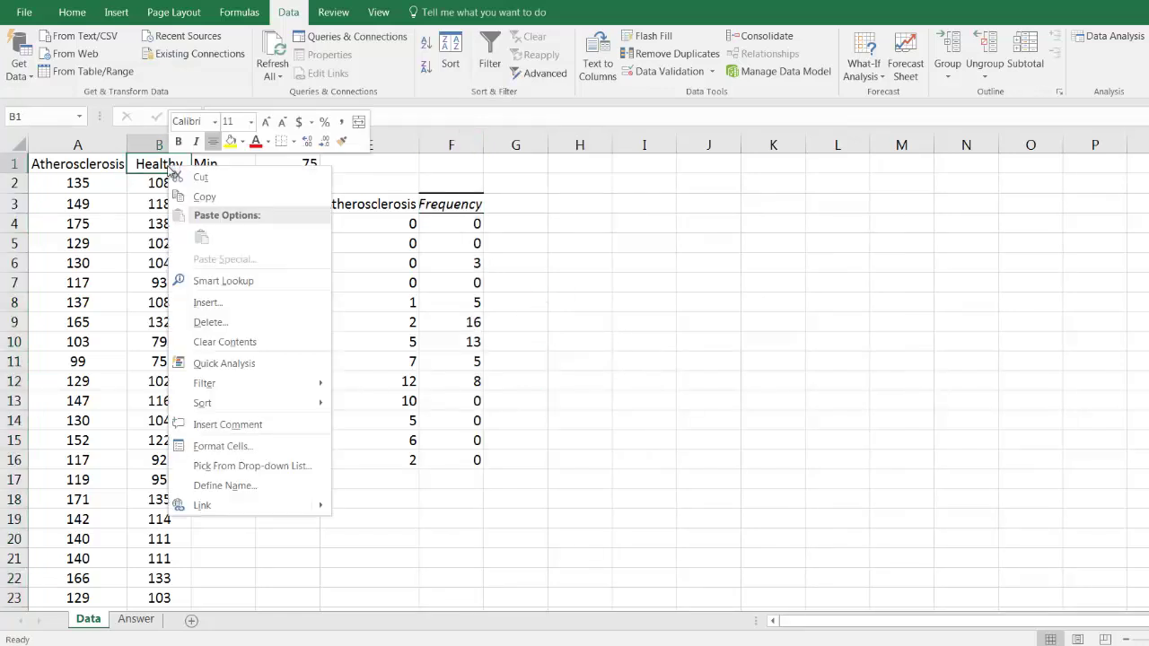
left_click(215, 197)
left_click(437, 204)
right_click(439, 204)
left_click(471, 269)
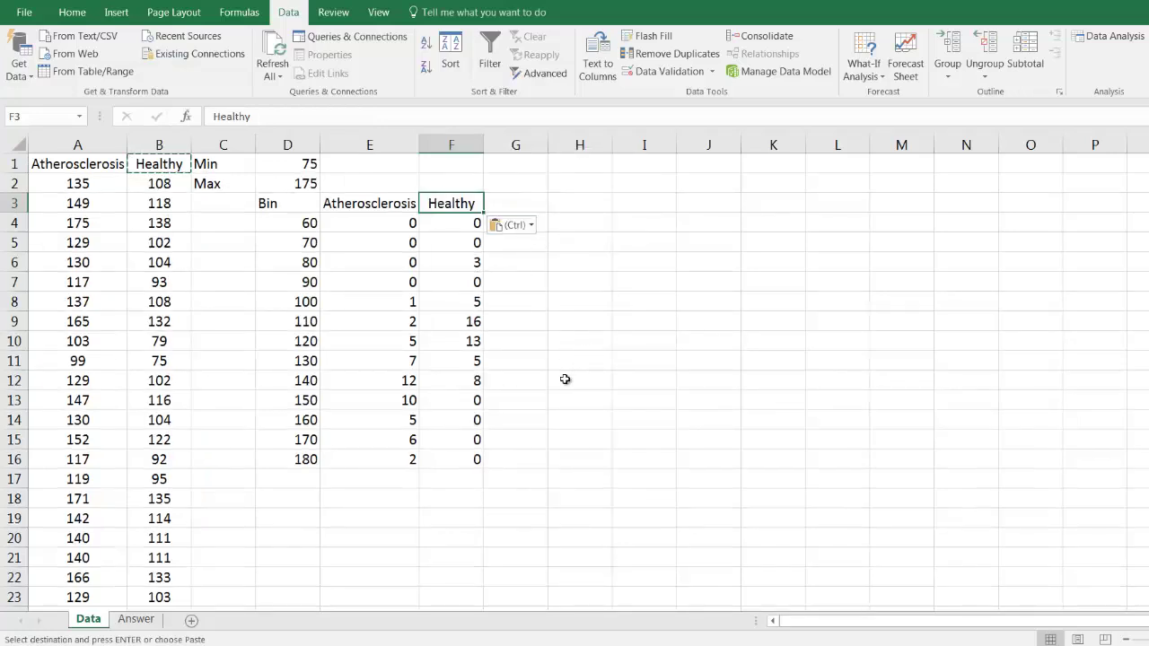
left_click(464, 543)
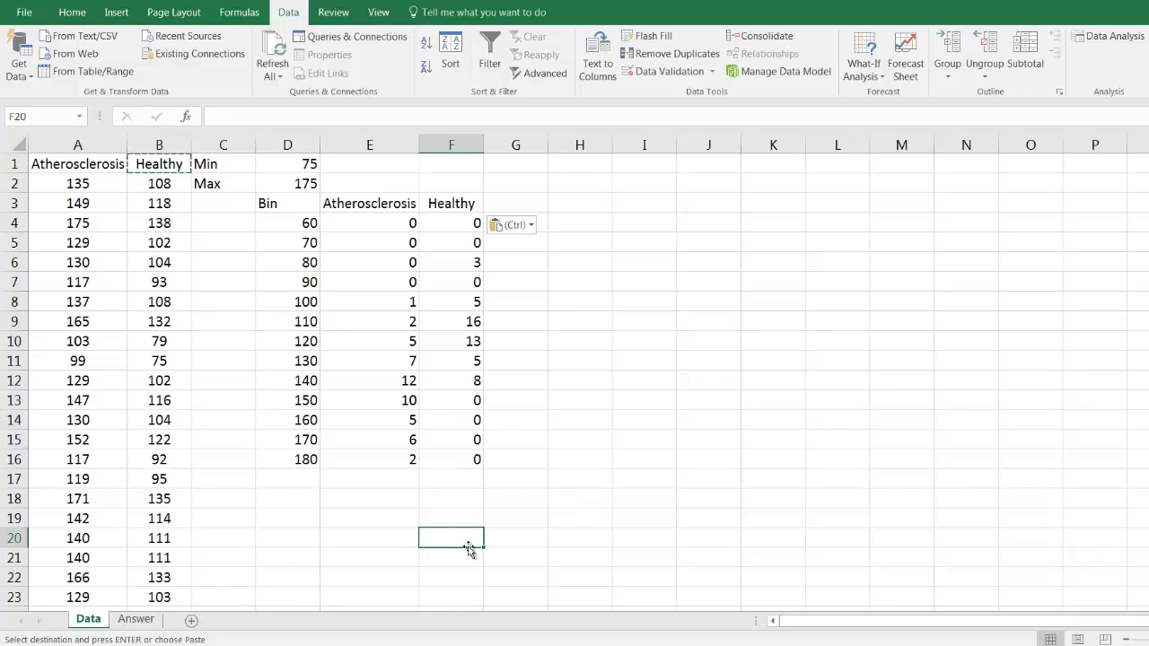
- Center-align the contents of the frequency table in D3:F16
left_click_drag(268, 204, 476, 459)
left_click(73, 13)
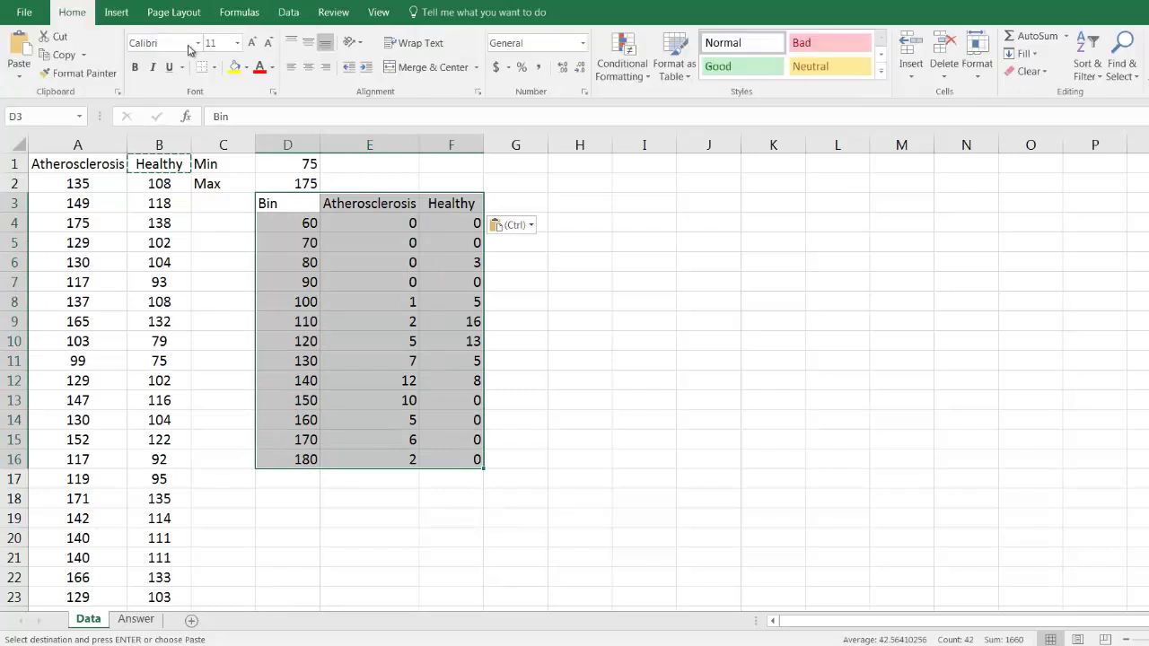
left_click(308, 67)
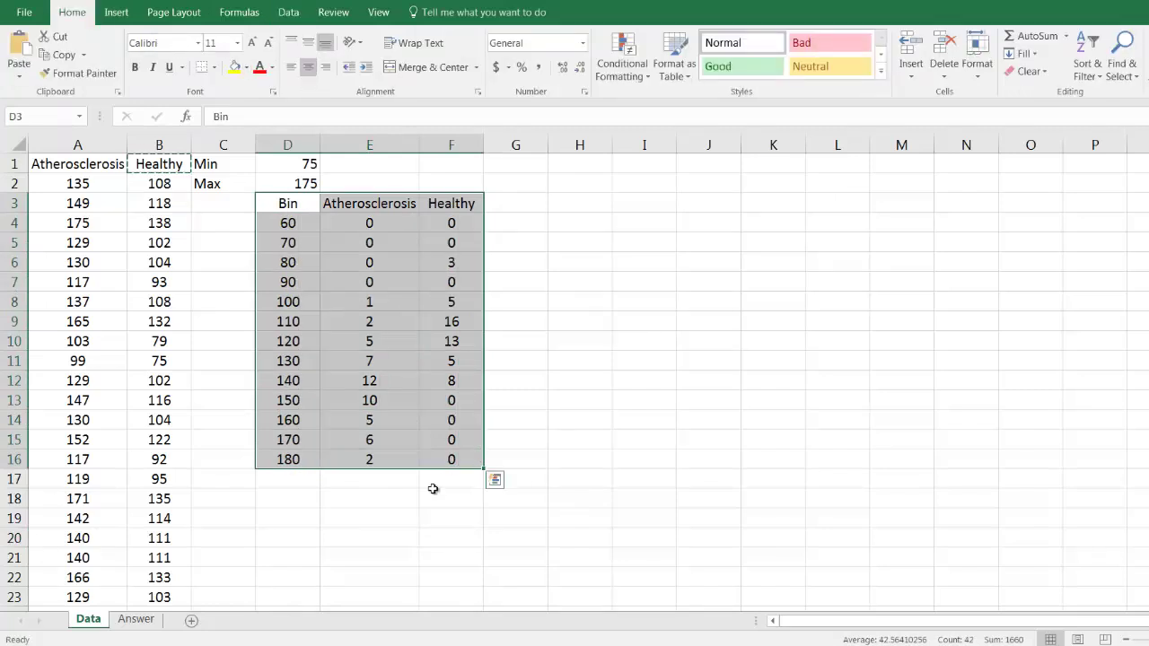
- Enter the label SUM: in D17 below the bin values and right-align it
left_click(284, 478)
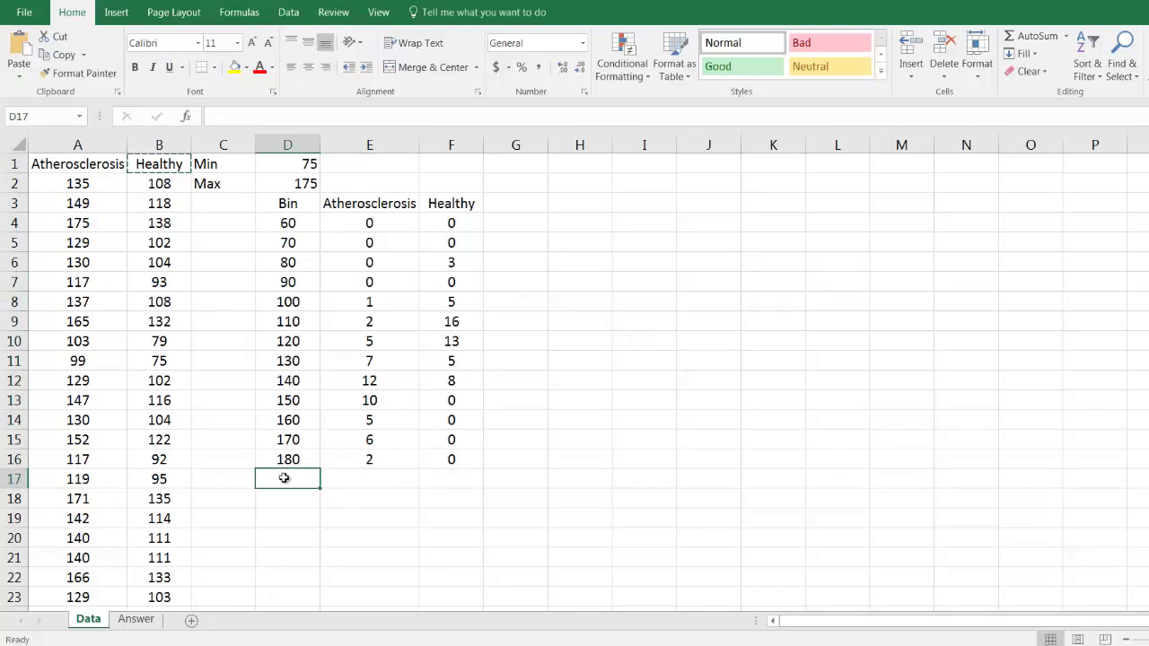
type("SUM:")
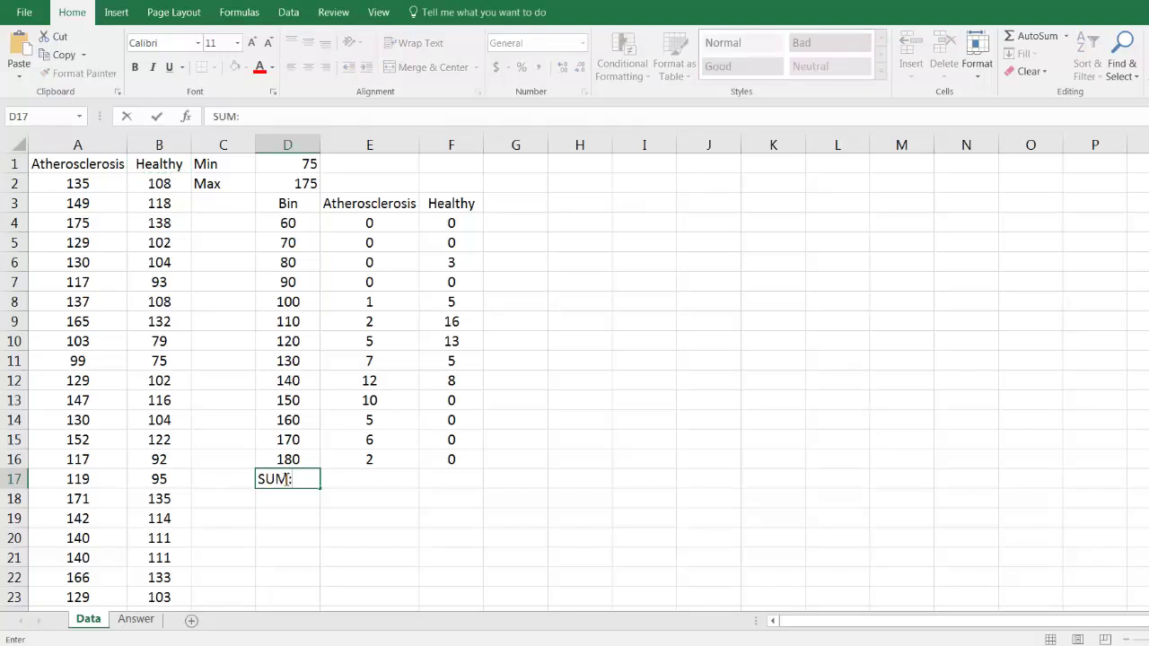
left_click(356, 559)
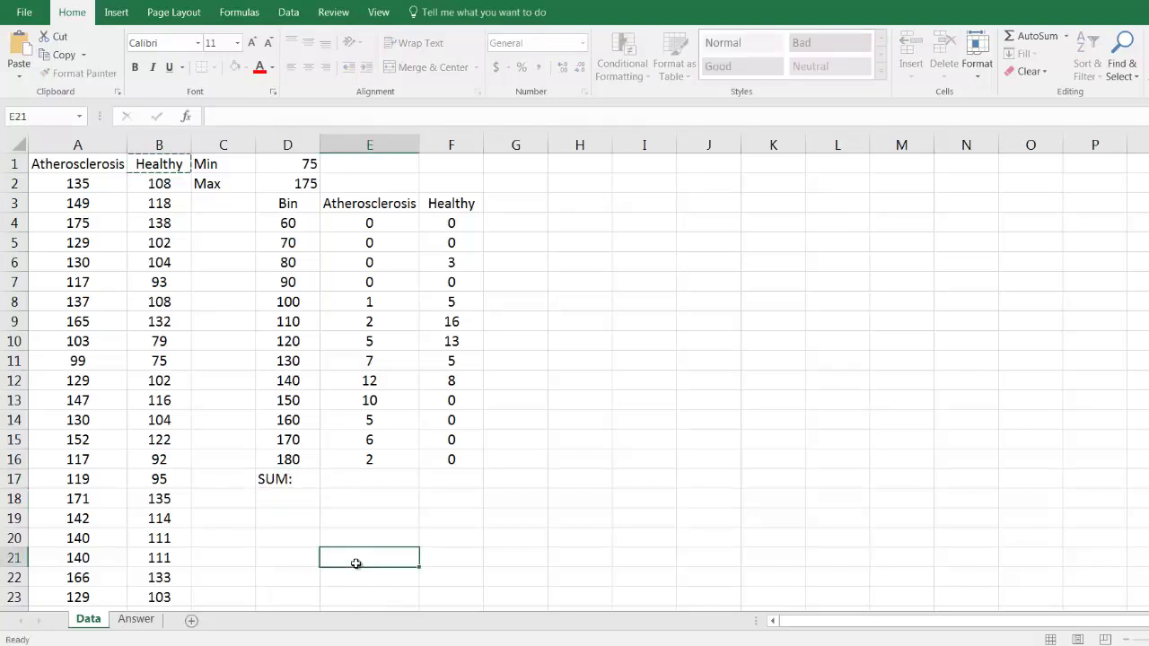
left_click(280, 476)
left_click(325, 68)
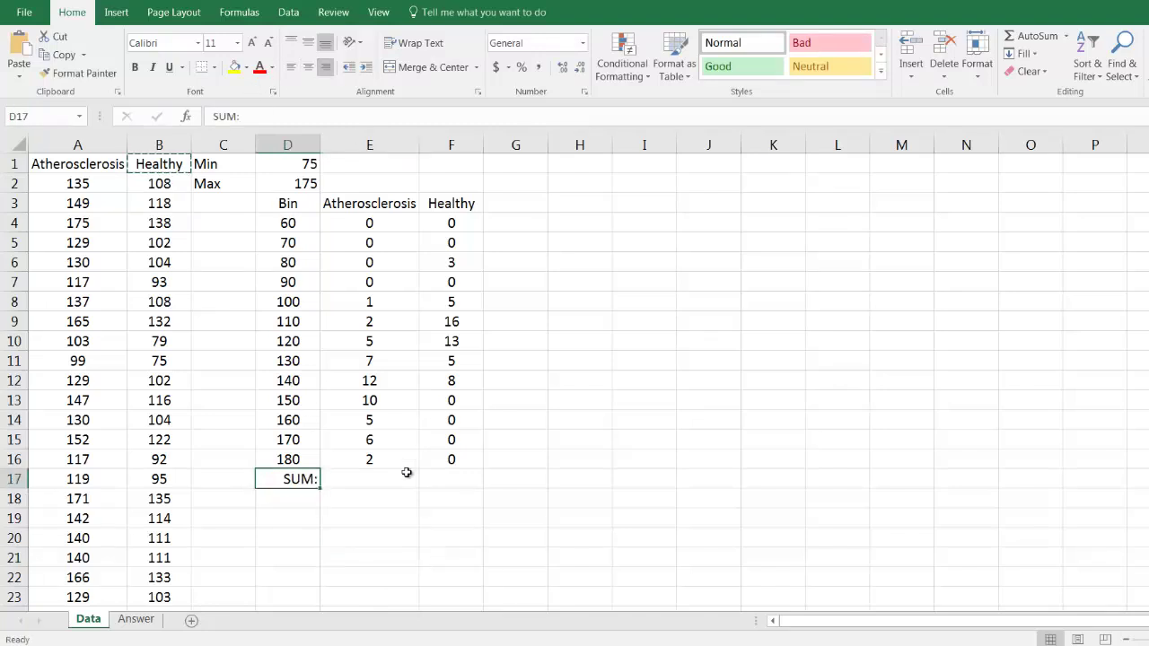
- Total the Atherosclerosis frequencies E4:E16 in E17 and the Healthy frequencies F4:F16 in F17, and select both totals
left_click(368, 478)
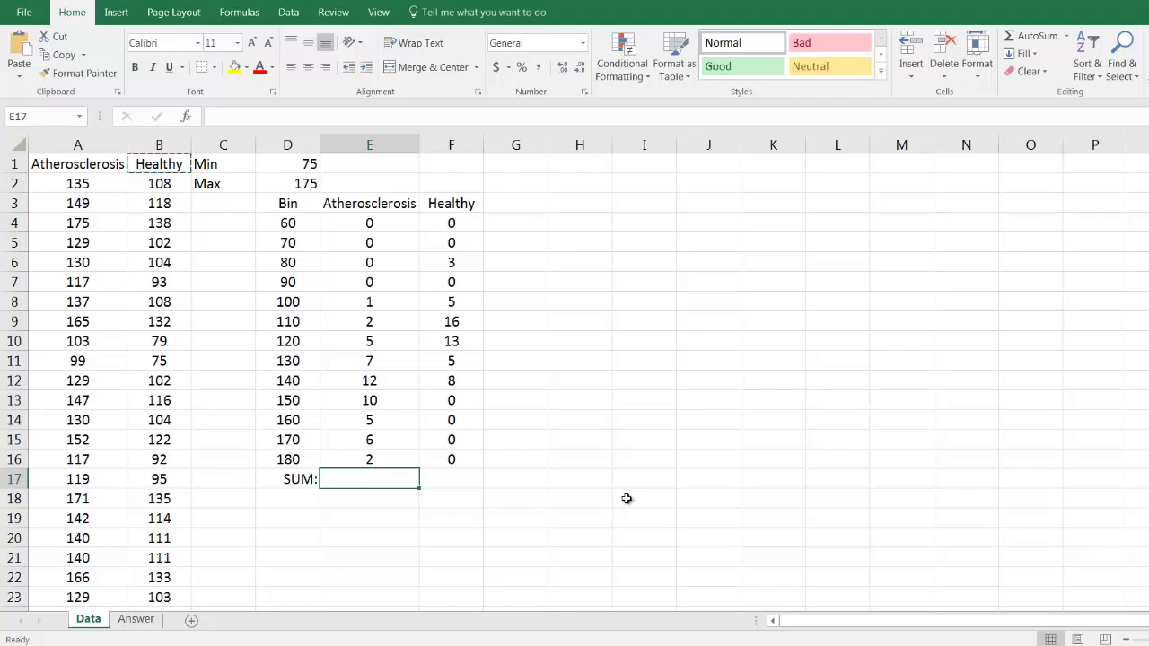
left_click(1034, 37)
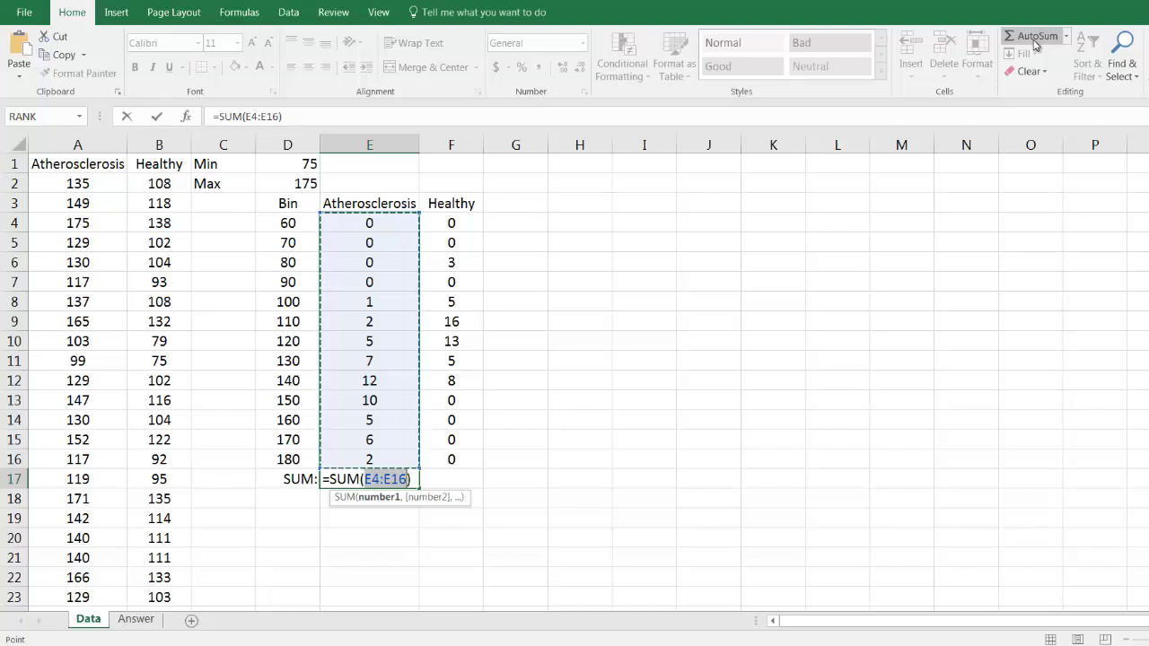
key("Return")
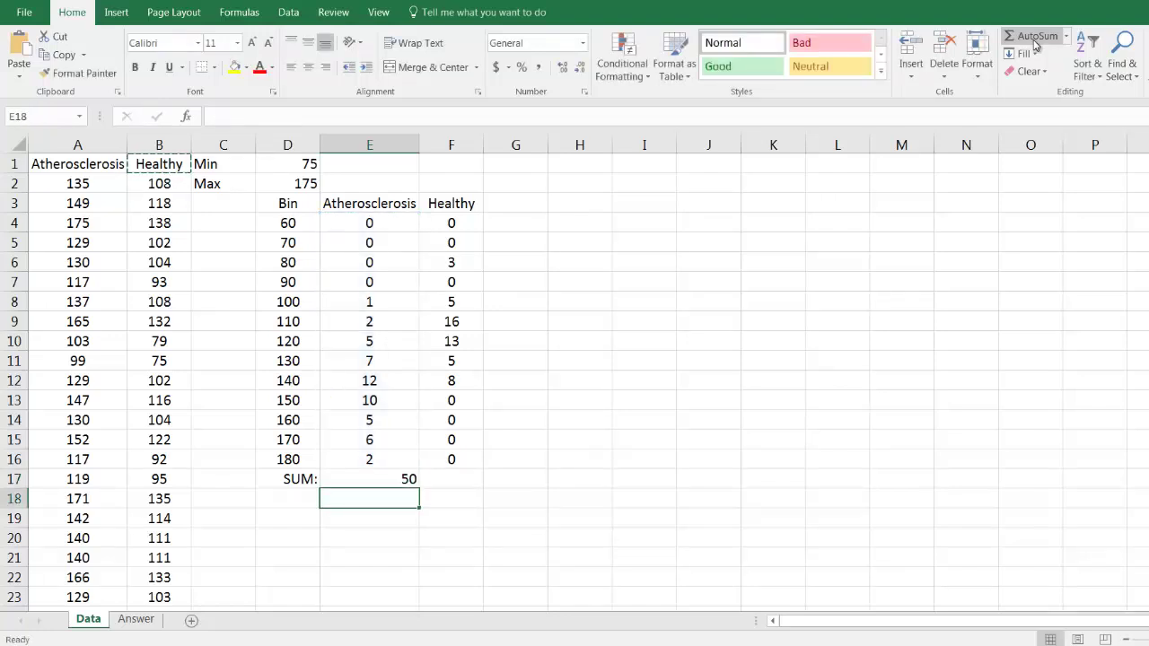
left_click(458, 481)
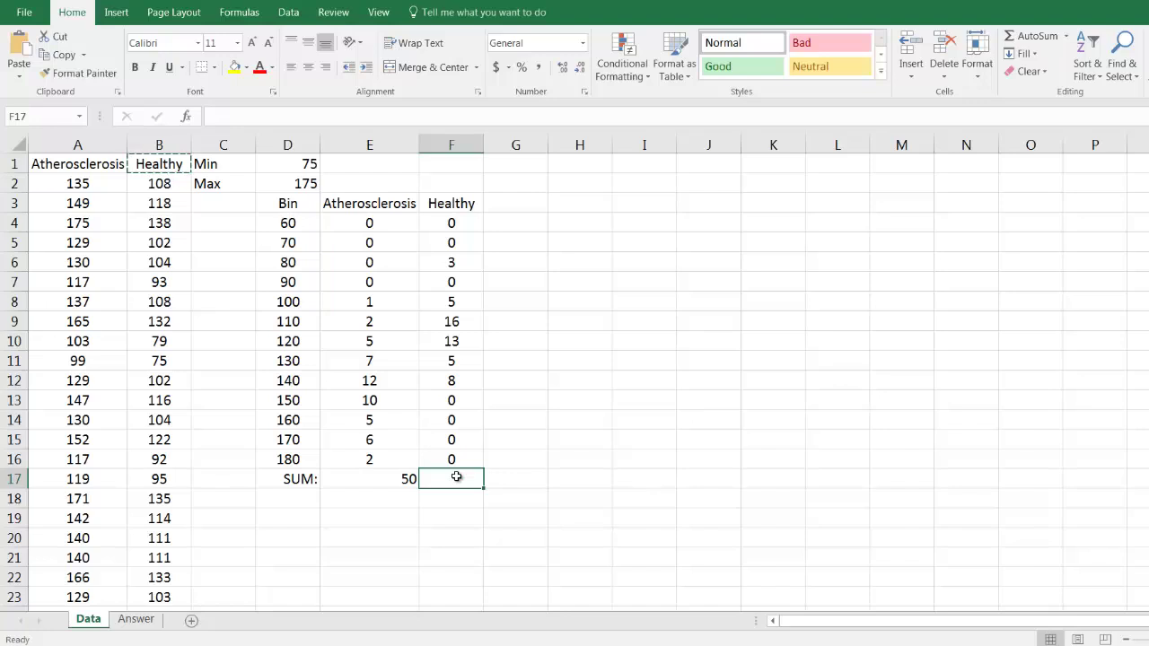
left_click(1032, 38)
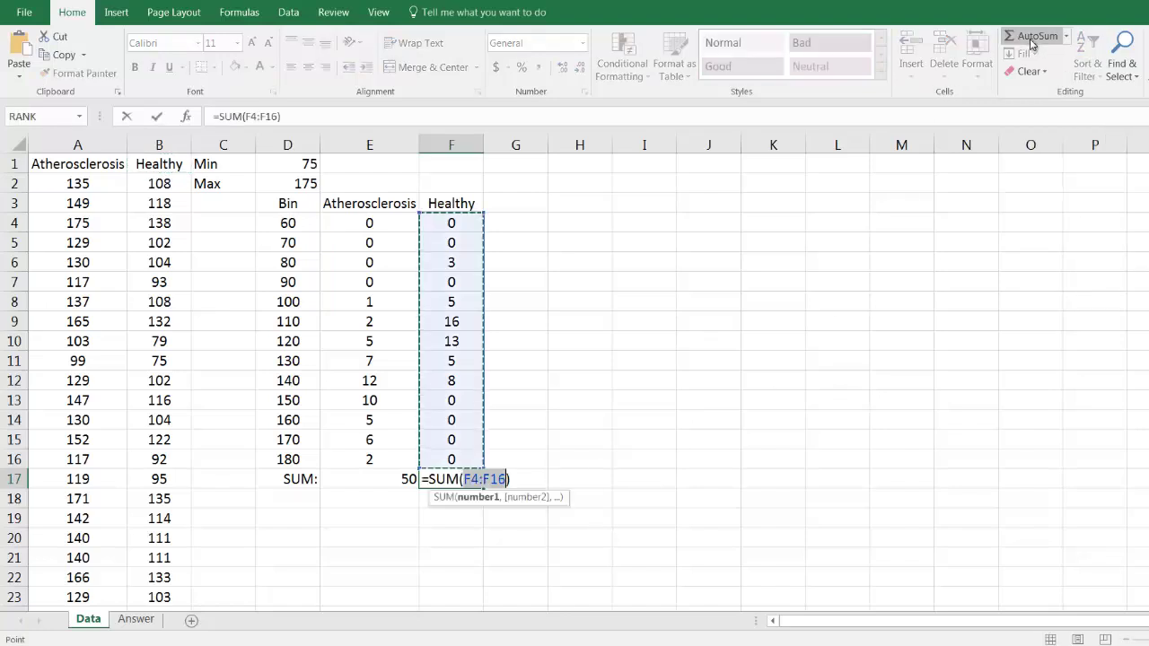
key("Return")
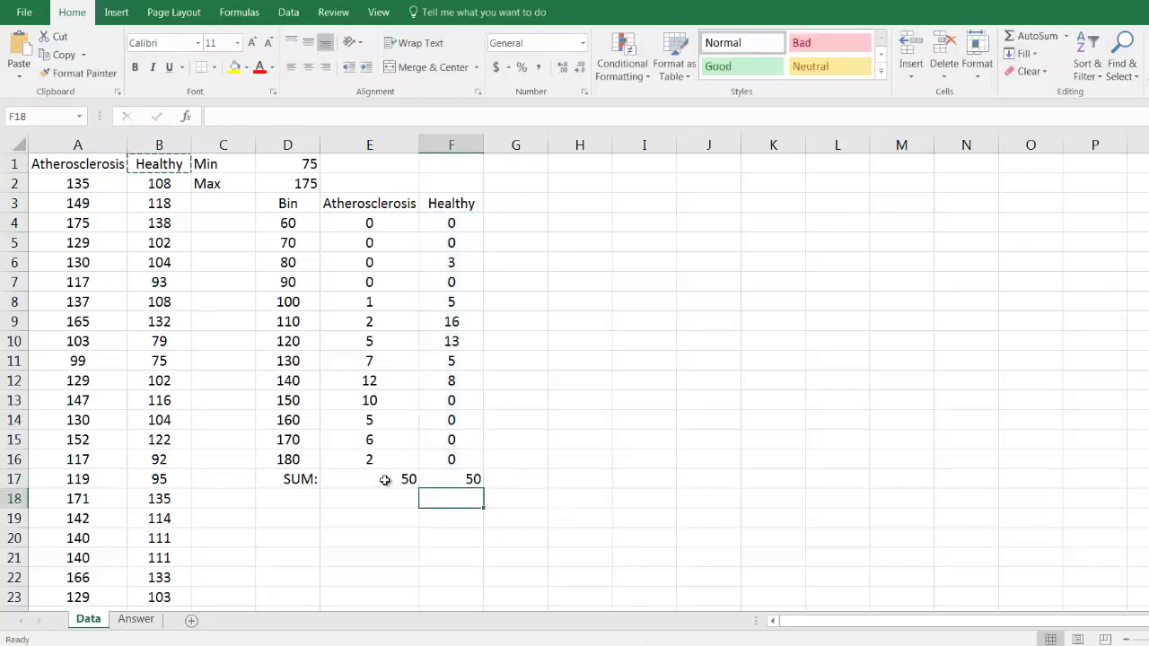
left_click_drag(386, 478, 447, 475)
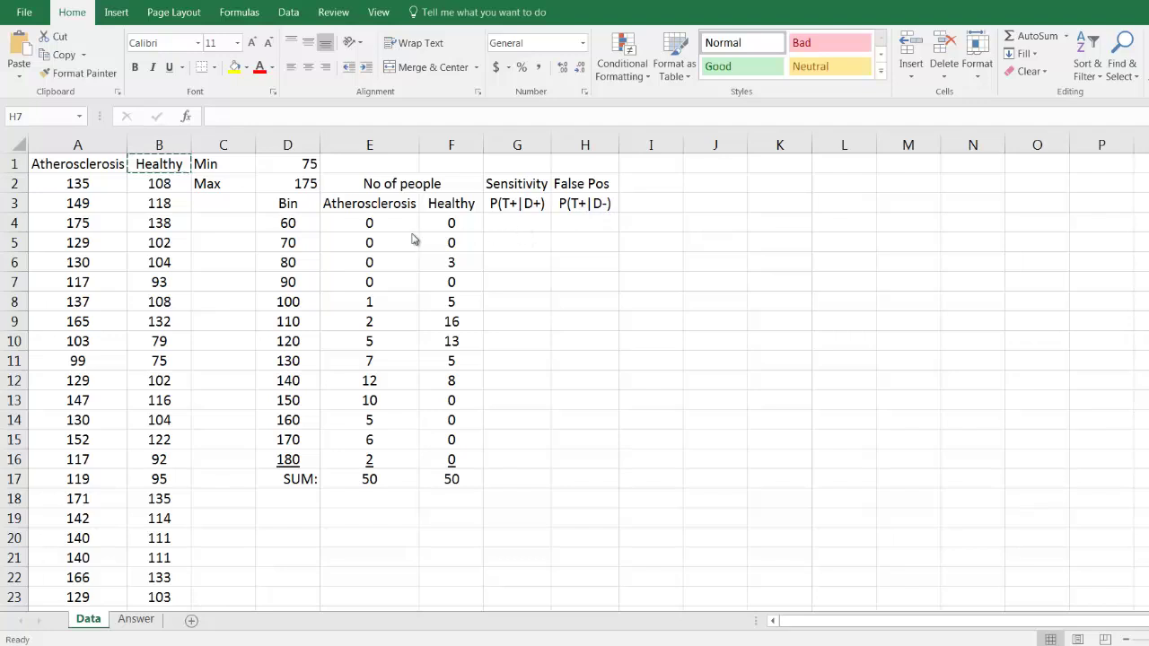
- Begin the Sensitivity formula in G4 with =SUM(E4:E$16), fixing the end row of the Atherosclerosis range
left_click(286, 224)
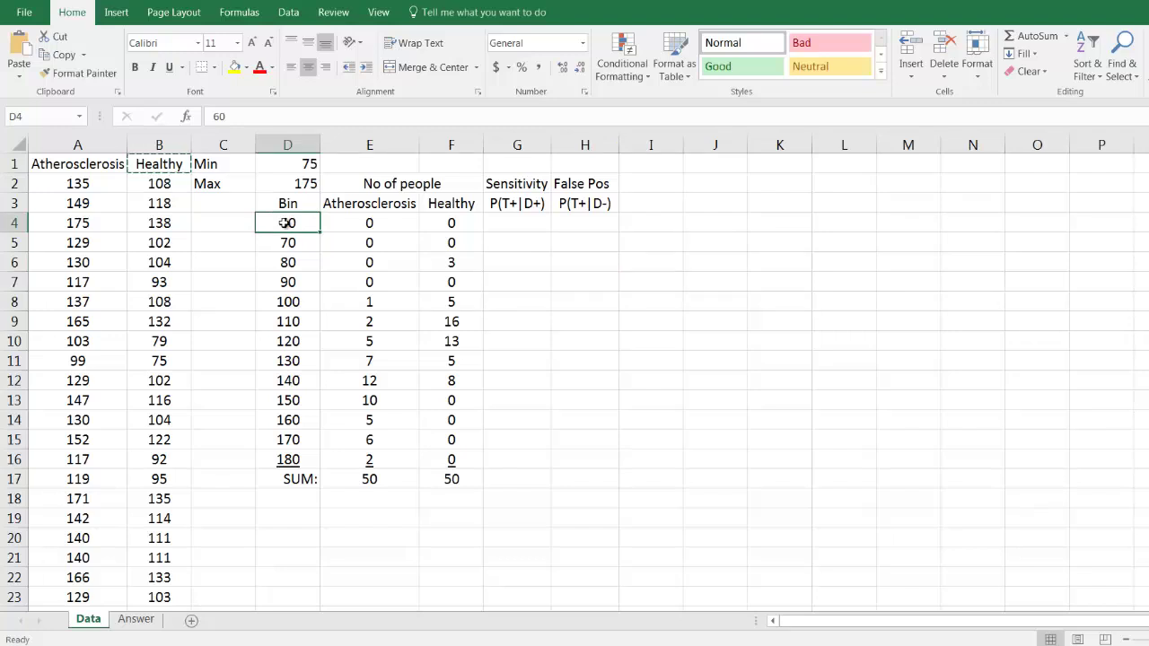
left_click_drag(377, 224, 370, 461)
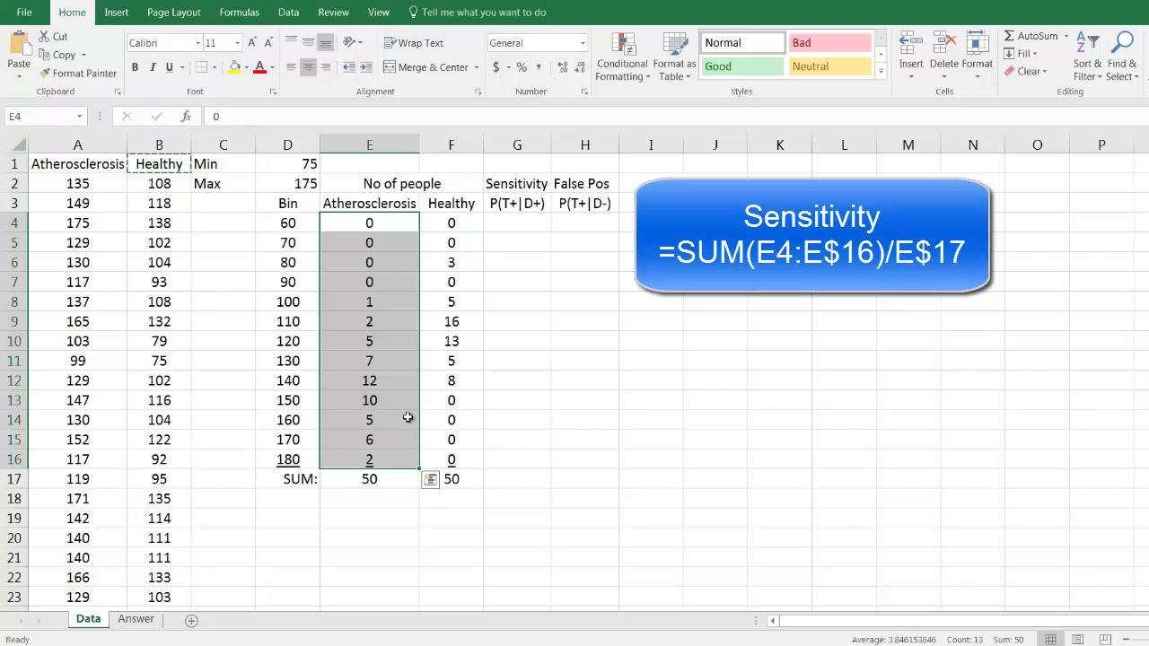
left_click(514, 223)
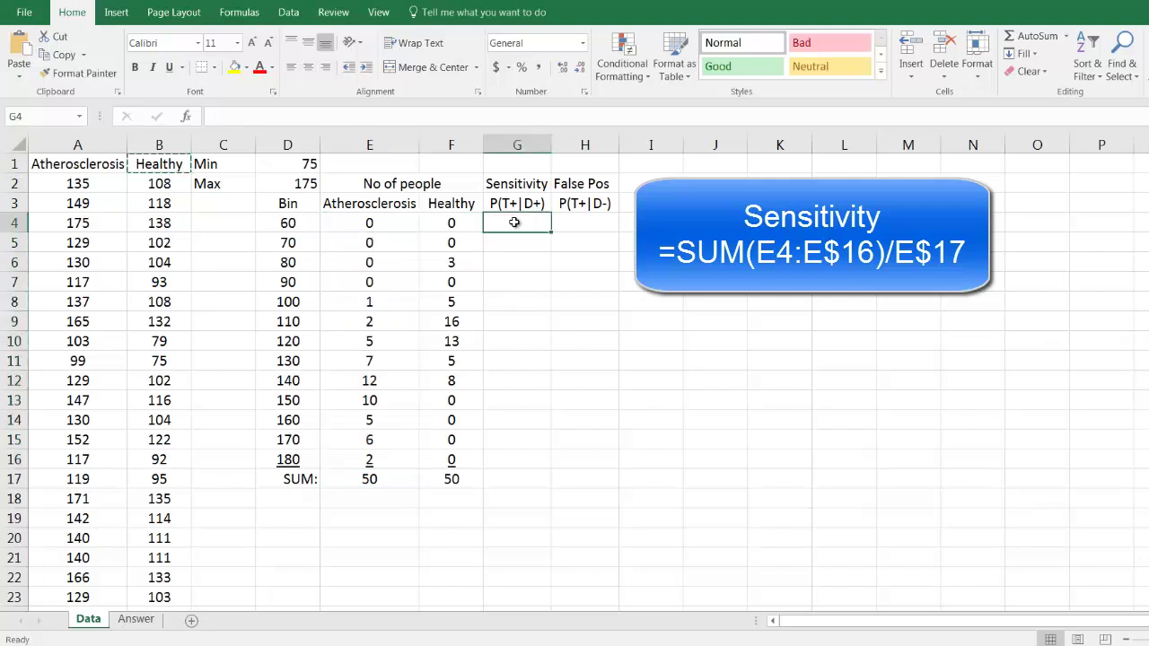
type("=")
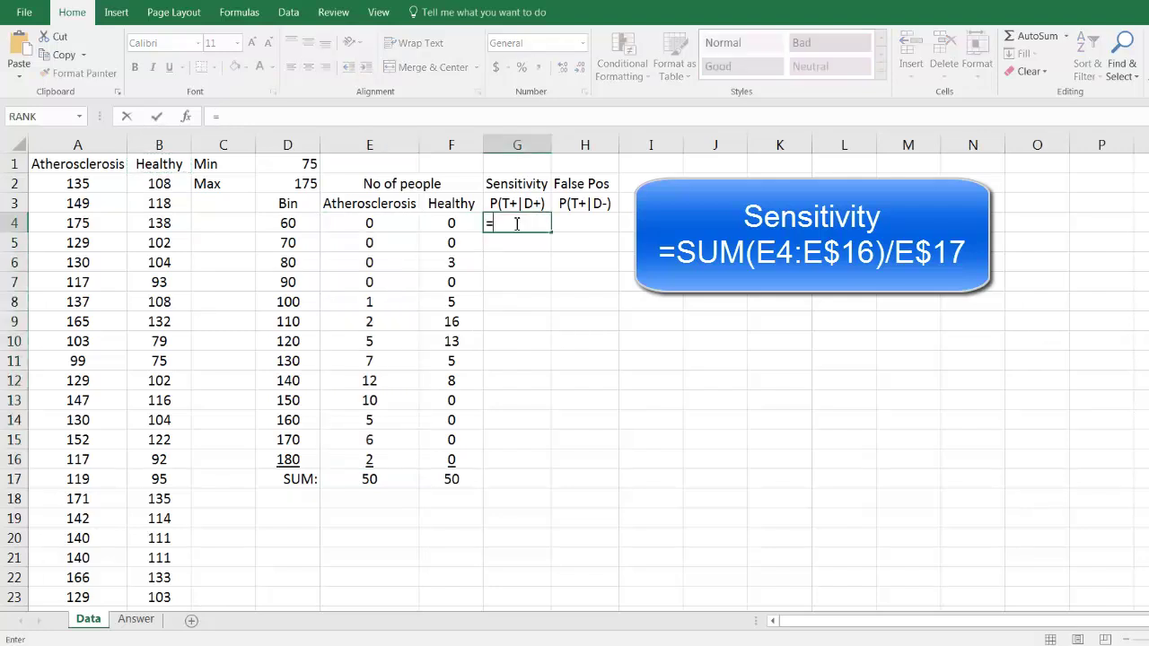
type("SU")
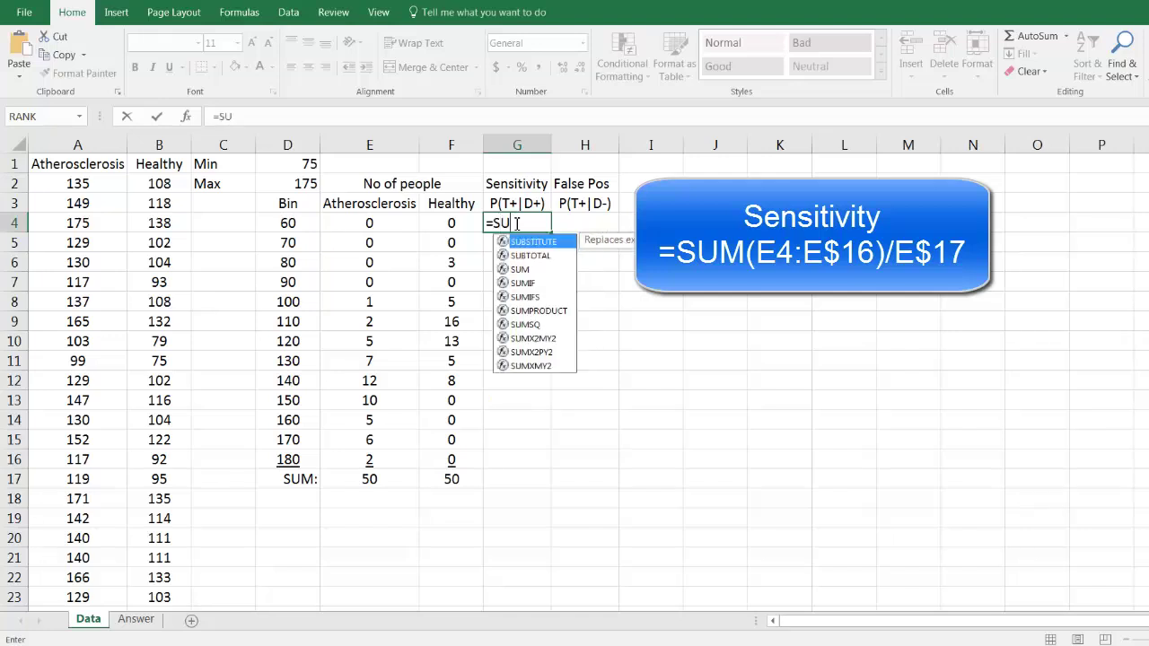
type("M")
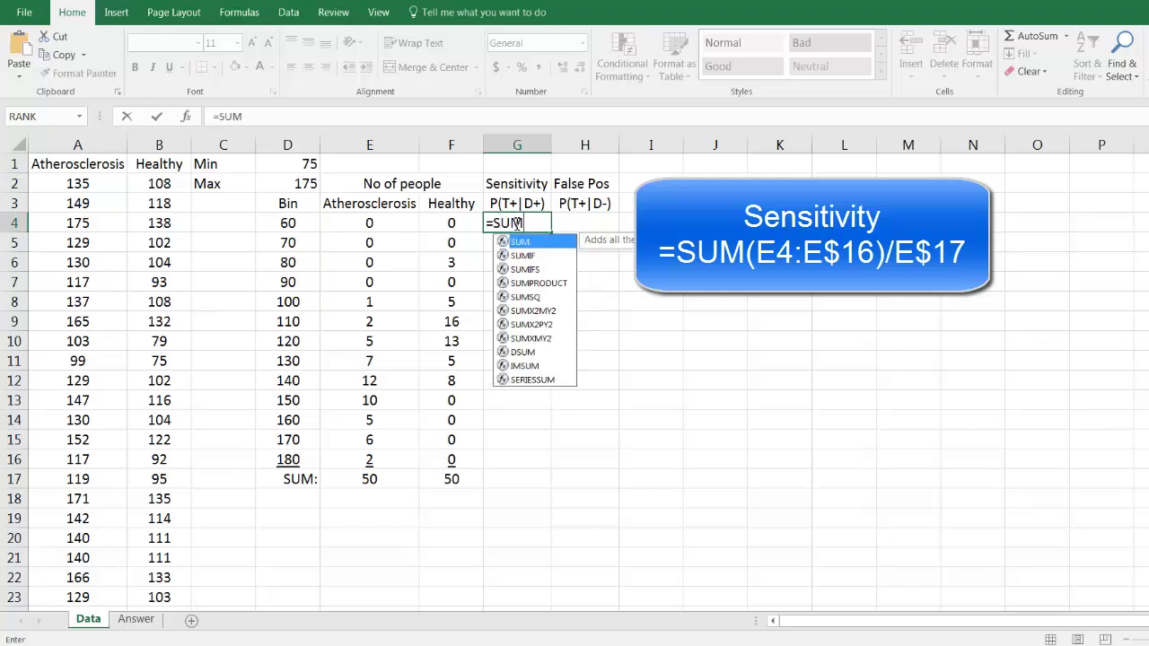
type("(")
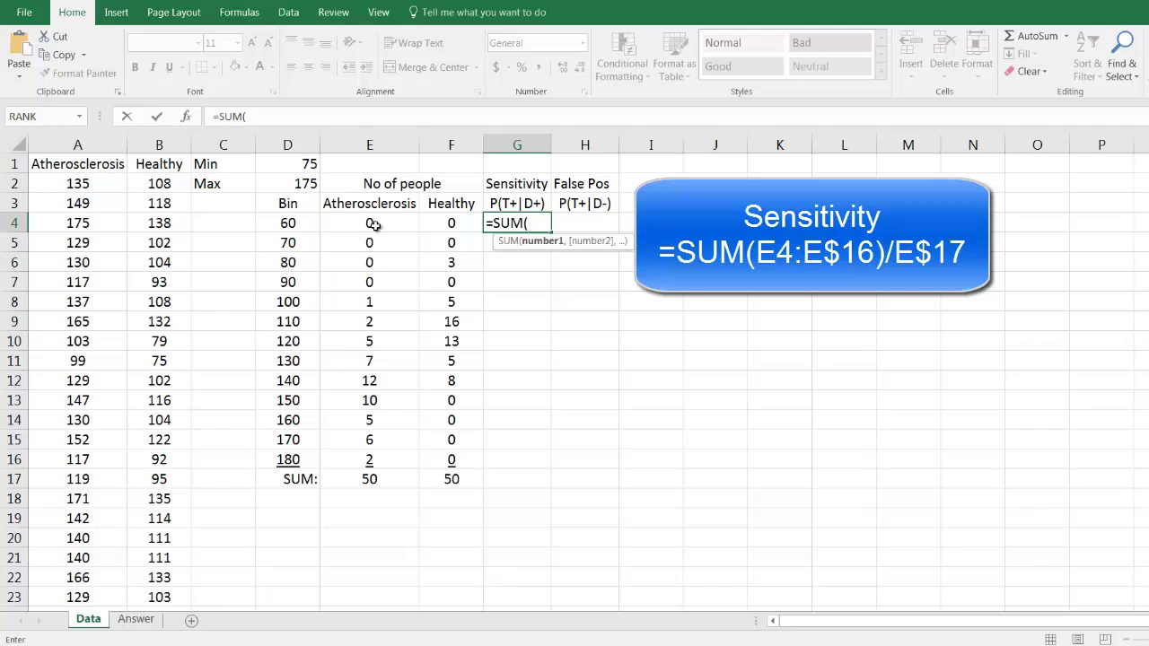
left_click_drag(377, 226, 362, 461)
left_click(297, 117)
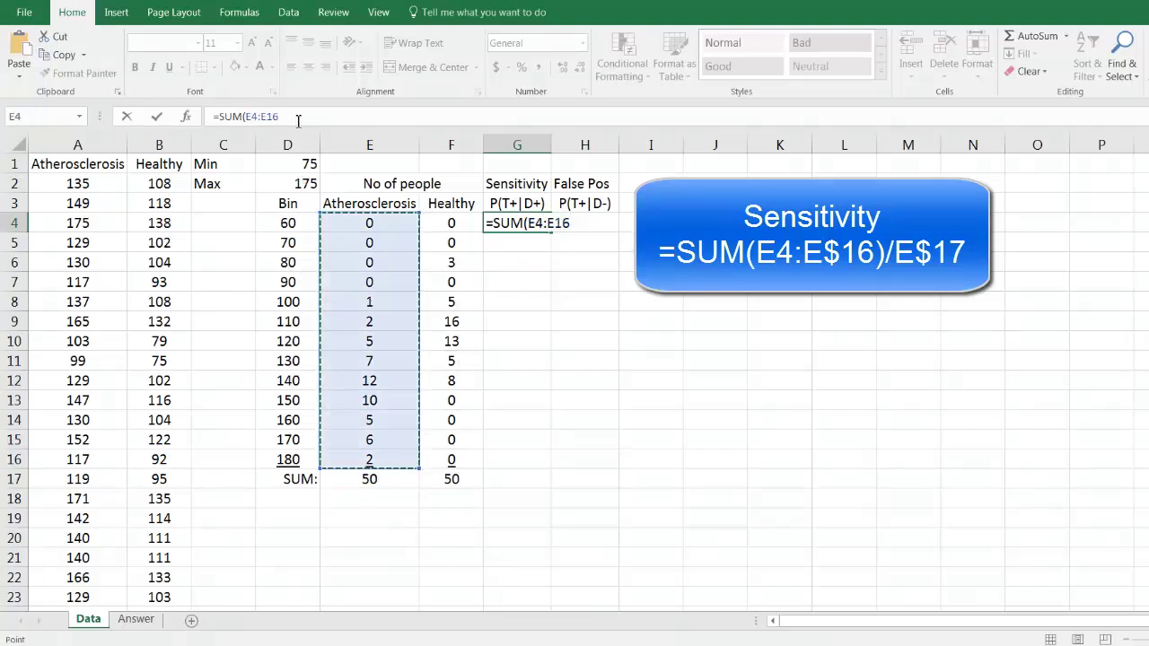
type(")")
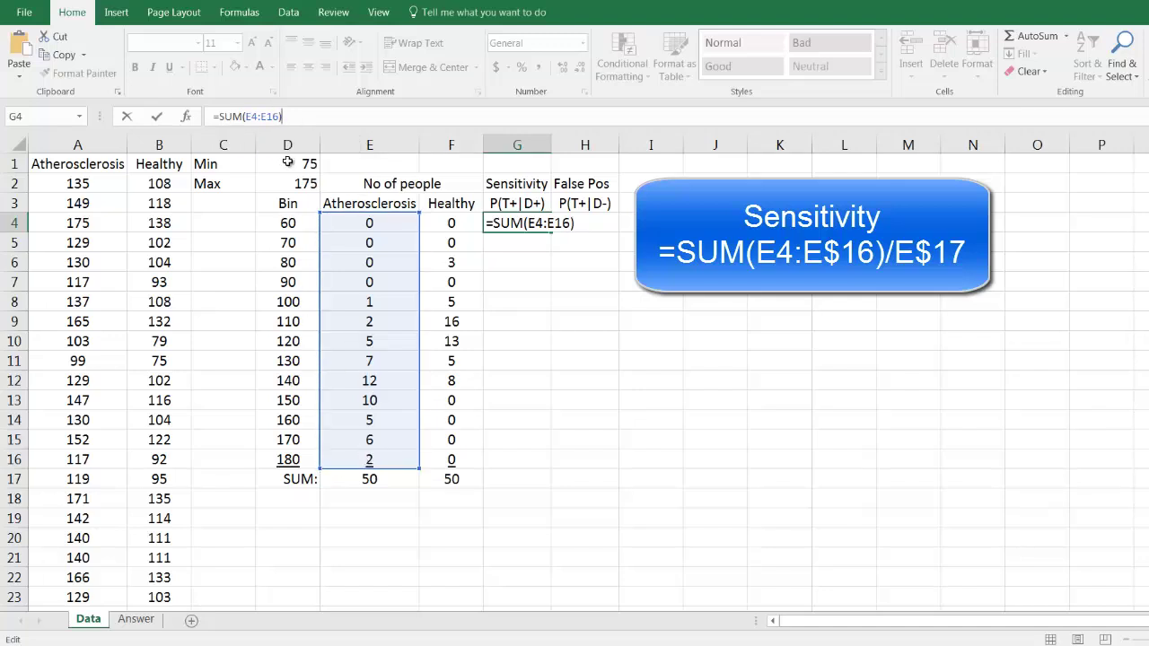
left_click(278, 118)
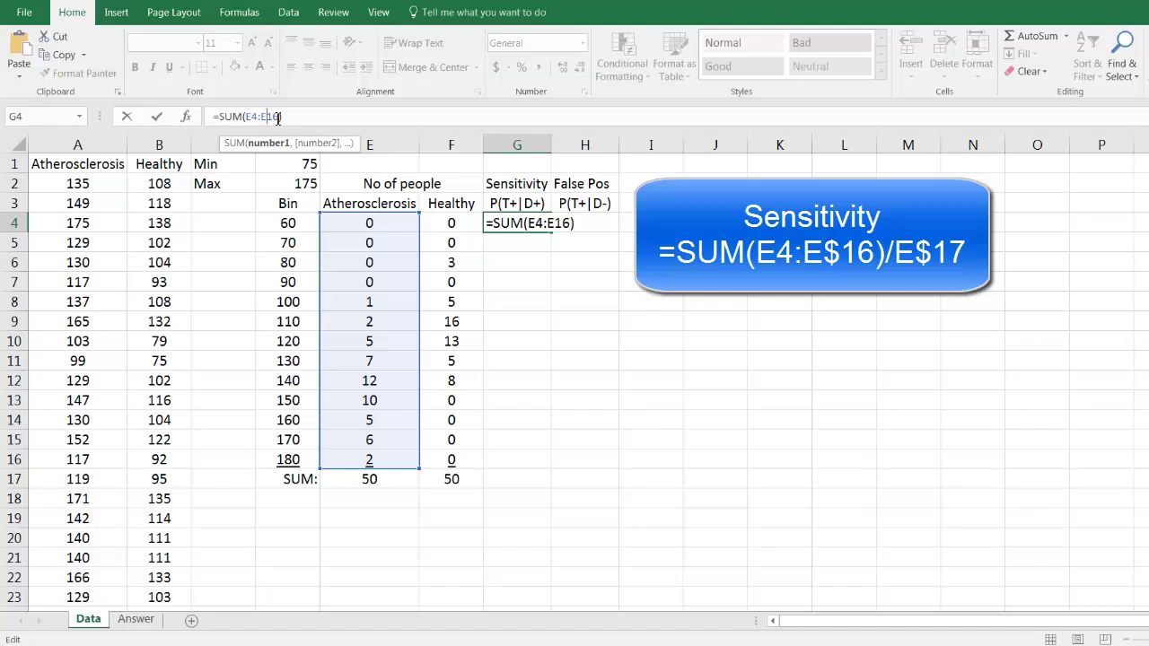
type("$")
- Complete the Sensitivity formula in G4 by dividing the sum by E$17, and center the cell
left_click(320, 116)
type("/")
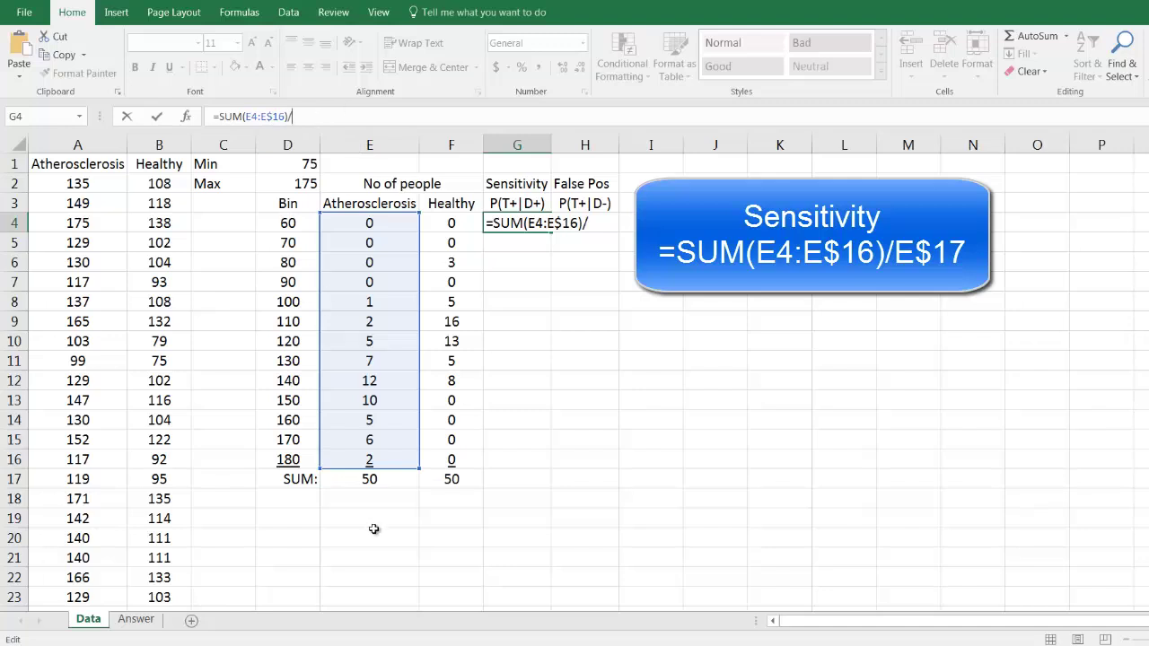
left_click(368, 480)
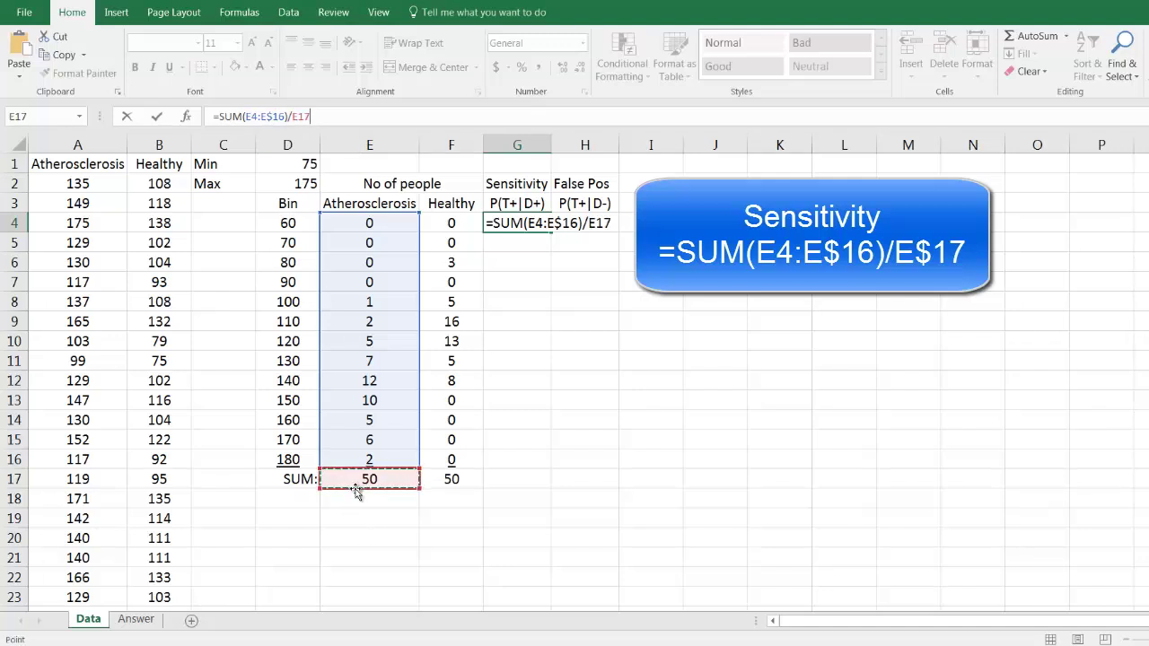
left_click(300, 117)
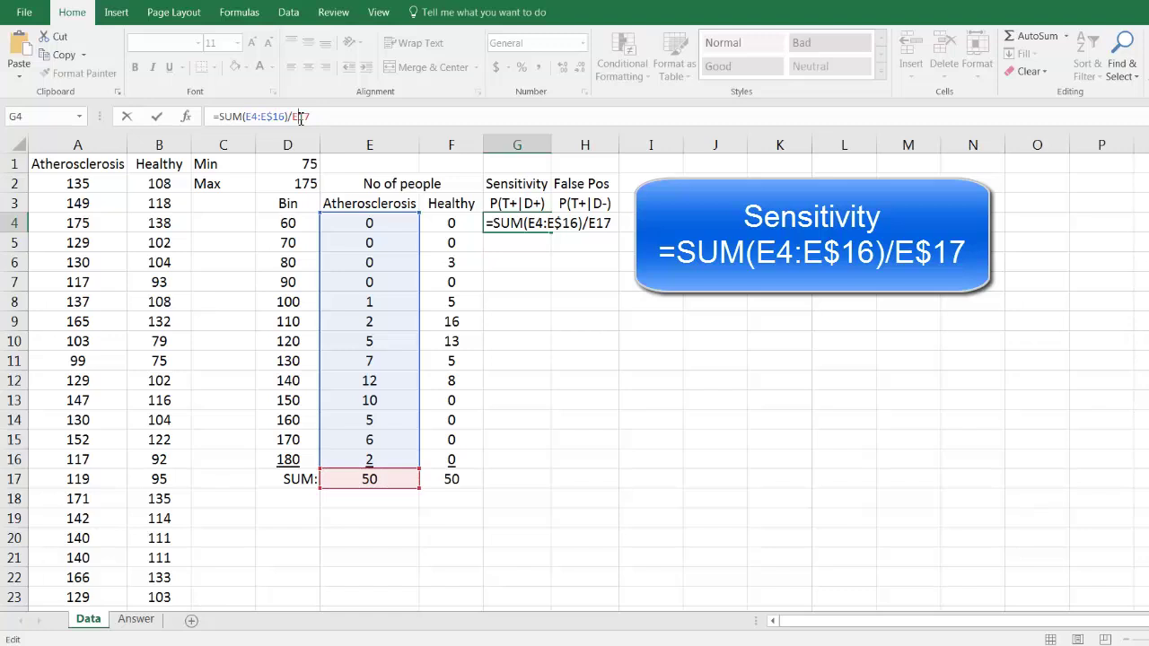
type("$")
left_click(156, 116)
left_click(307, 67)
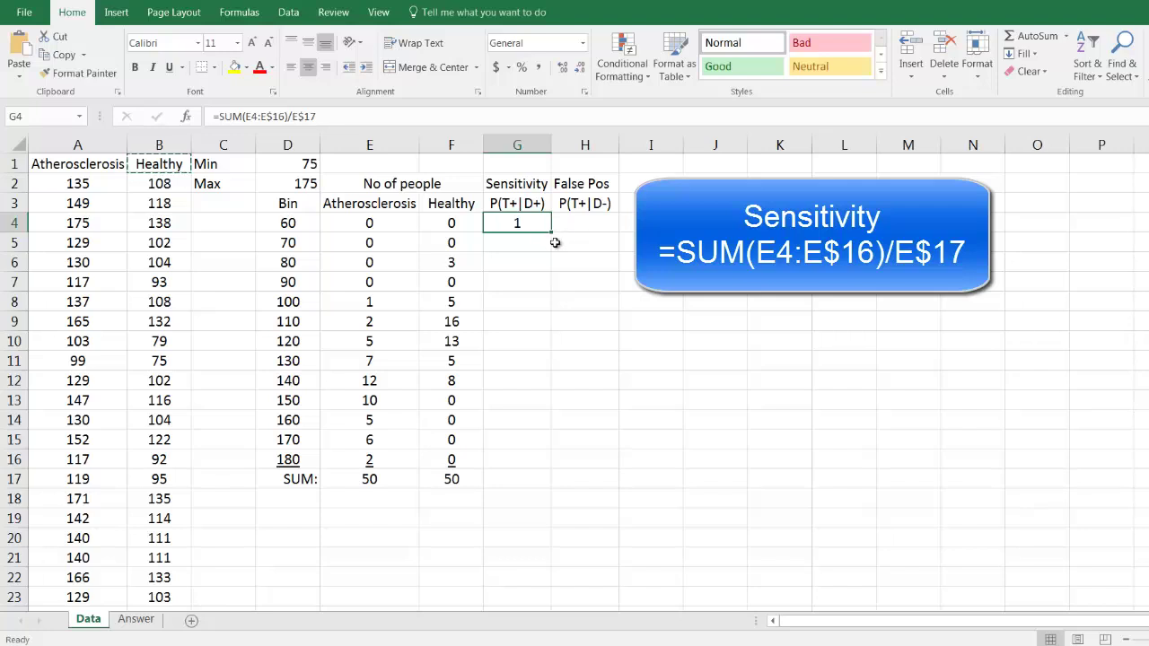
- Fill the Sensitivity formula from G4 down to G16, and extend the column across to H4:H16 for the false positives
left_click_drag(553, 232, 543, 468)
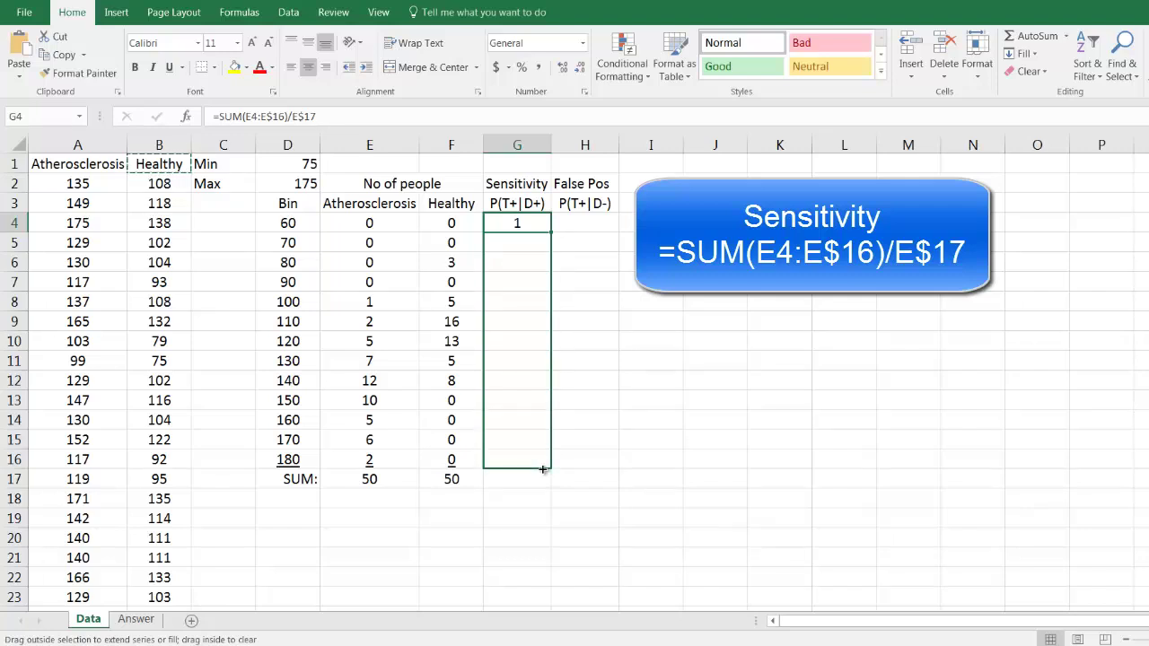
left_click_drag(543, 468, 543, 468)
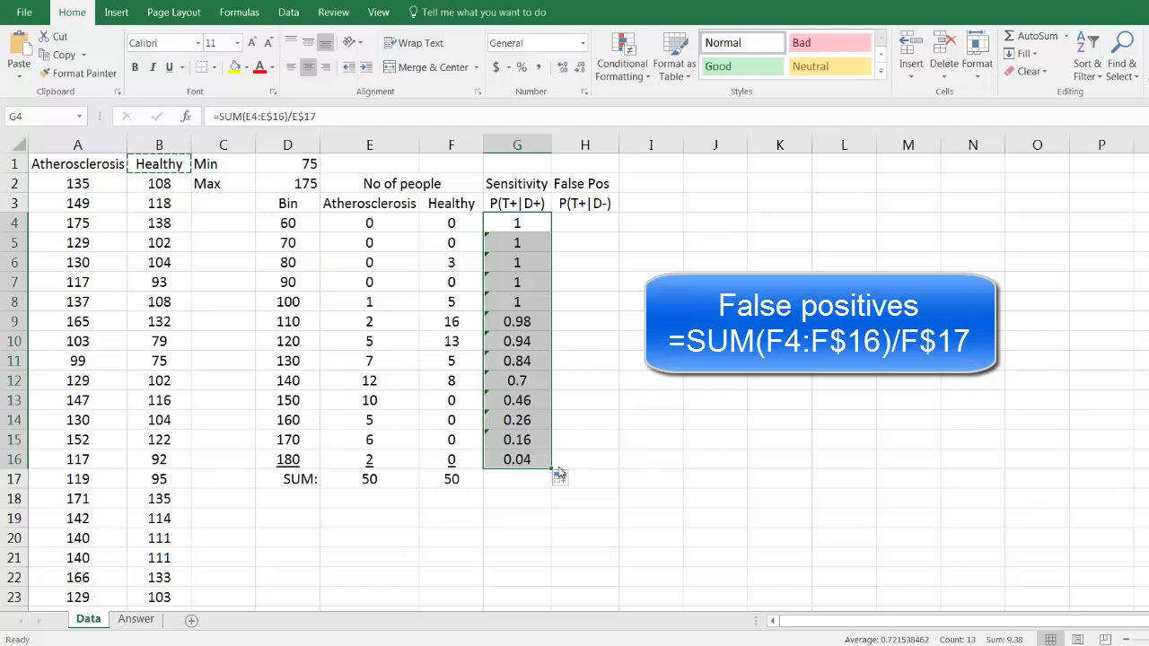
left_click_drag(552, 467, 606, 468)
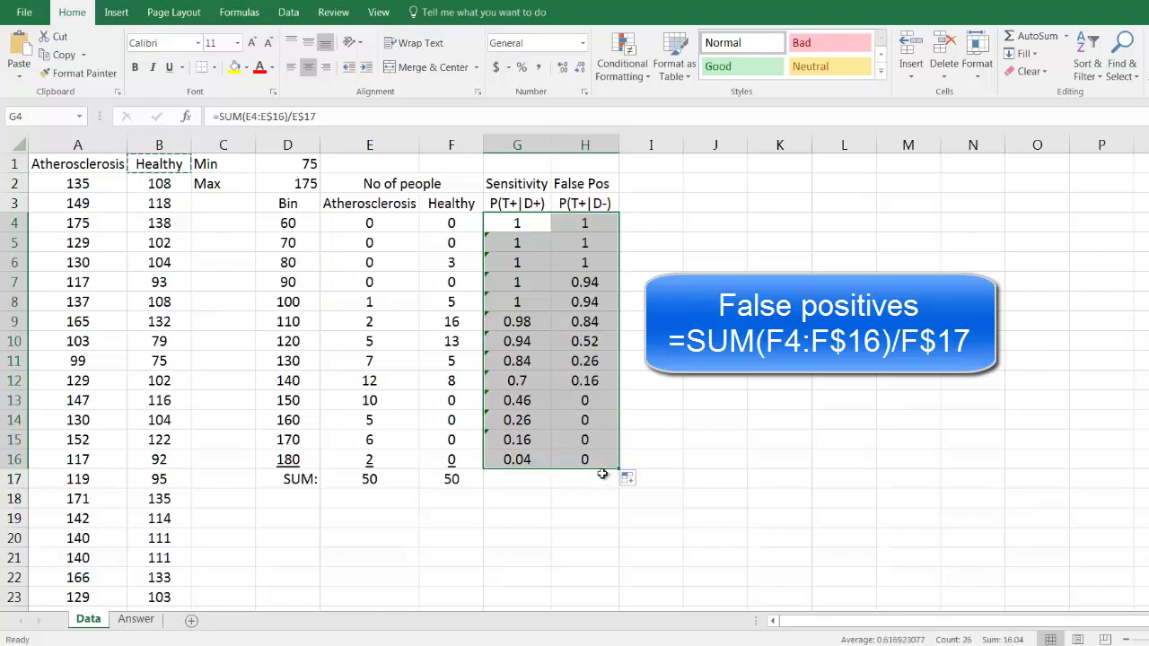
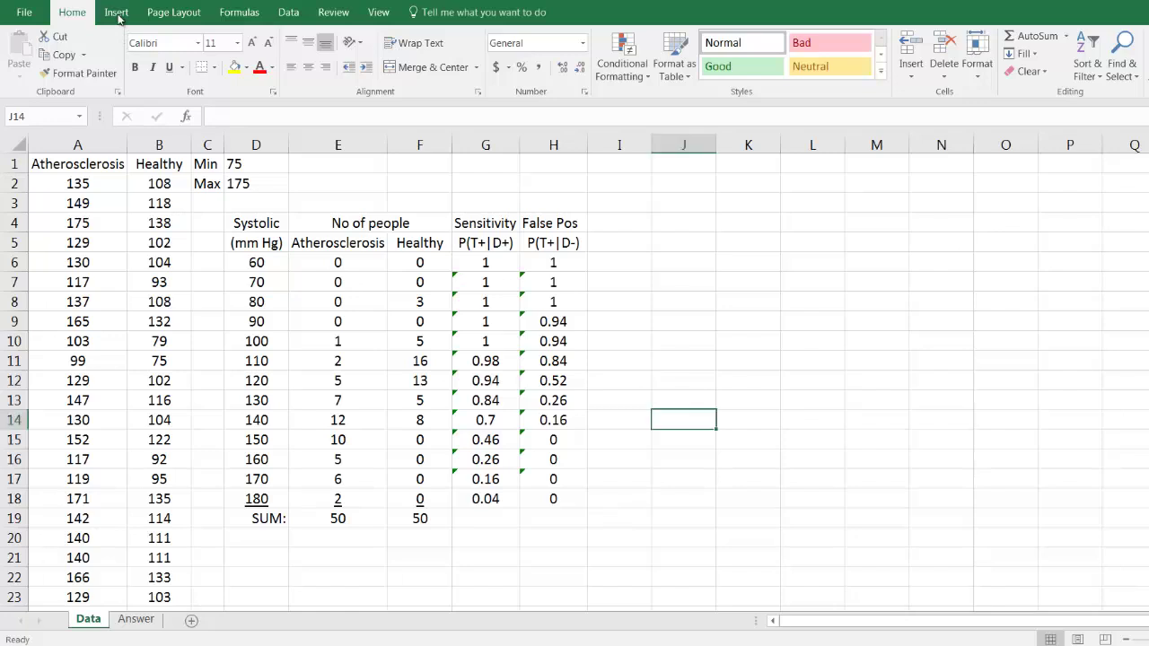
- Insert a Scatter with Straight Lines and Markers chart from the Sensitivity values in G6:G18
left_click(117, 12)
left_click(72, 12)
left_click_drag(485, 262, 502, 485)
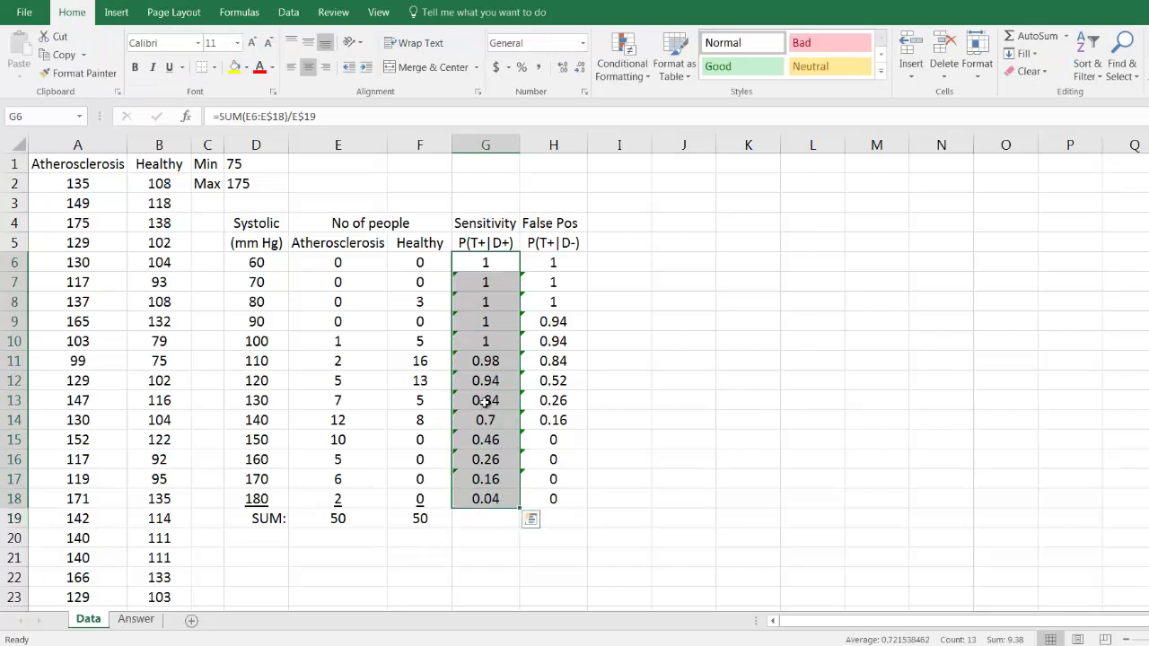
left_click(115, 13)
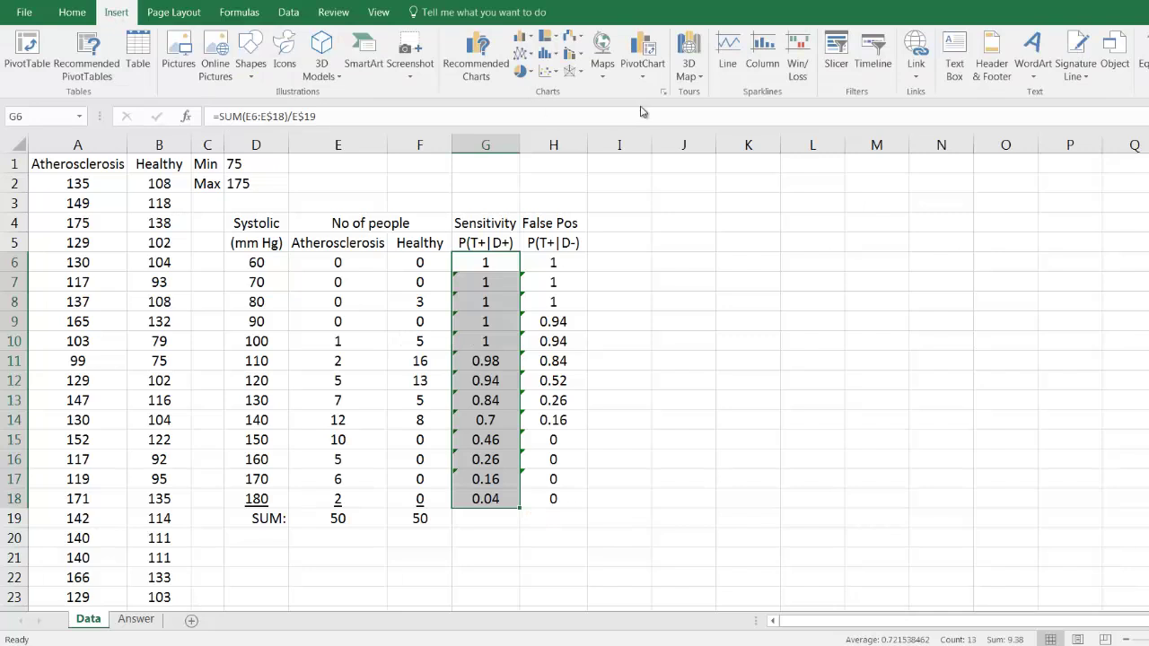
left_click(666, 93)
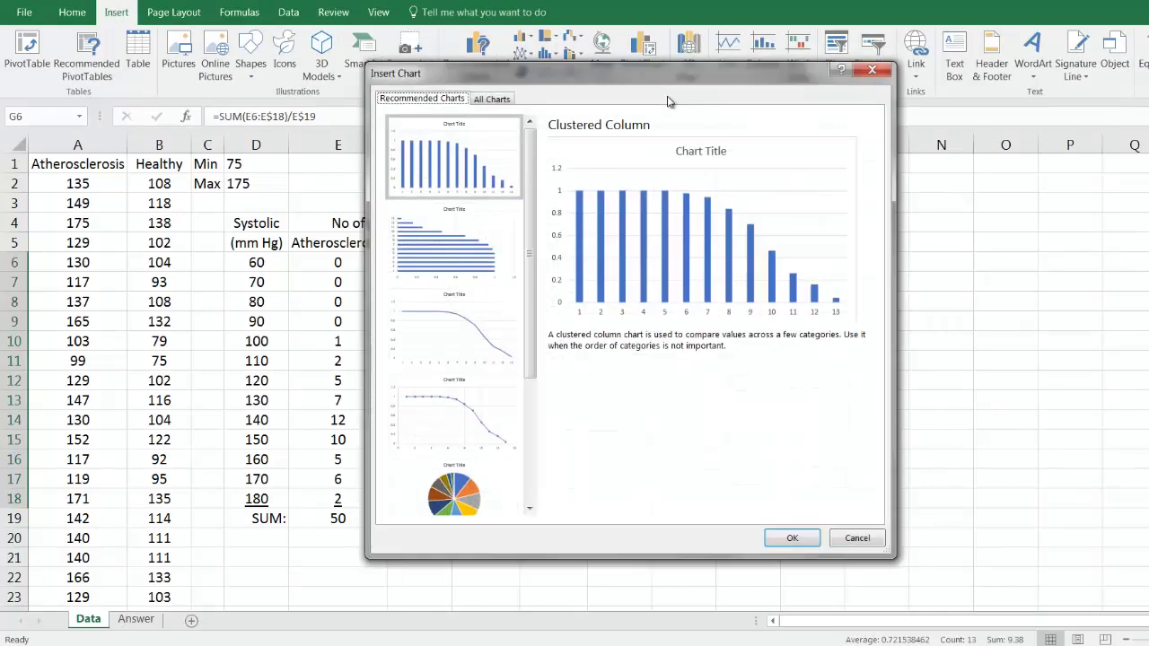
left_click(491, 100)
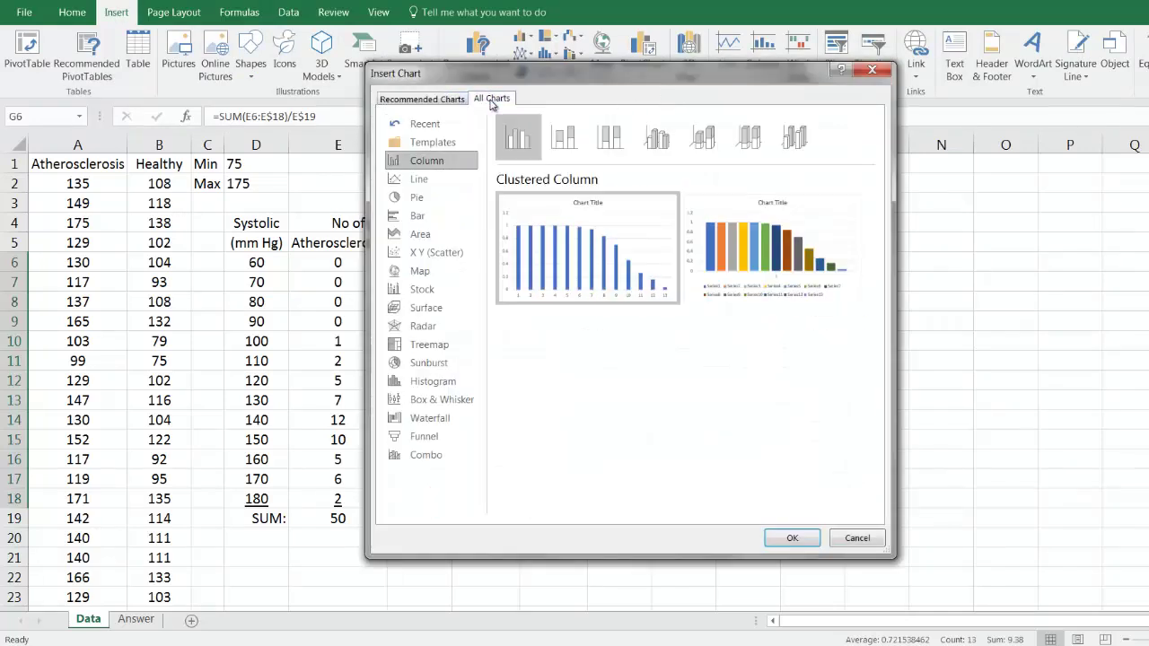
left_click(430, 258)
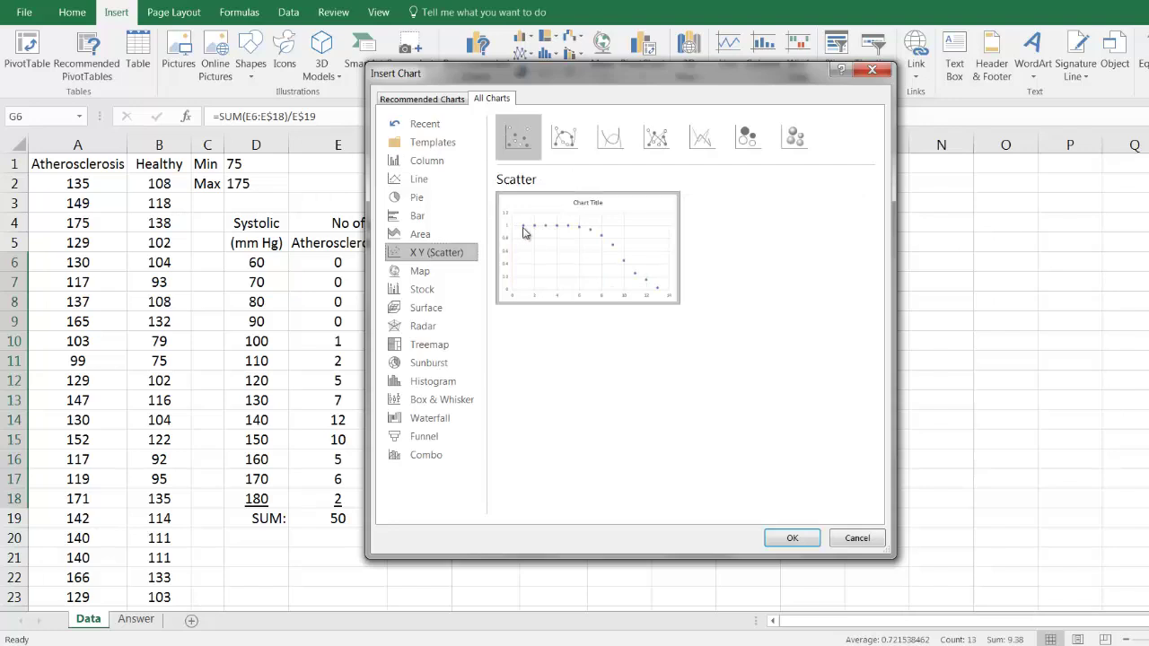
left_click(656, 139)
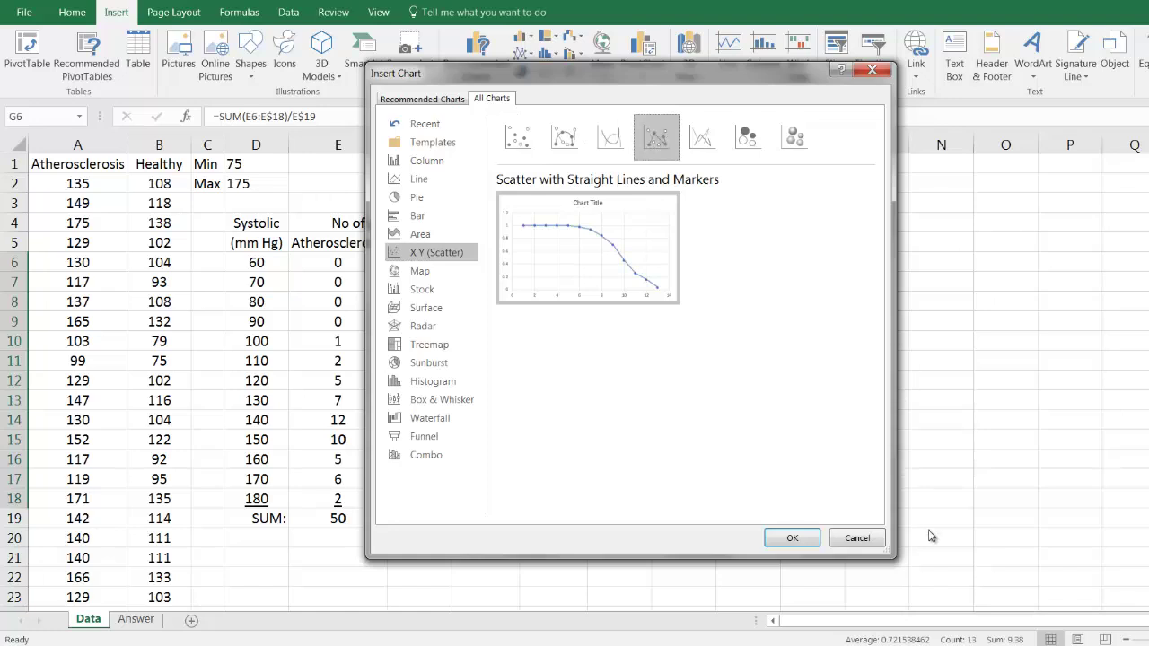
left_click(788, 538)
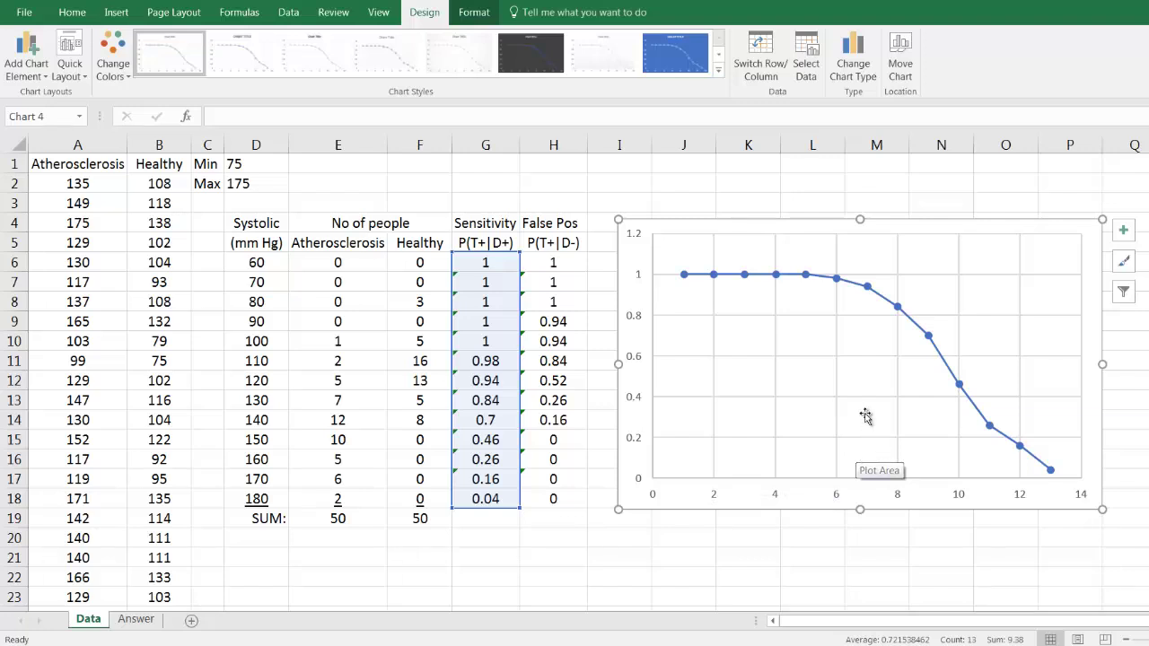
- Edit the chart's data series, naming it ROC and using the False Pos values in H6:H18 as its X values
left_click(930, 342)
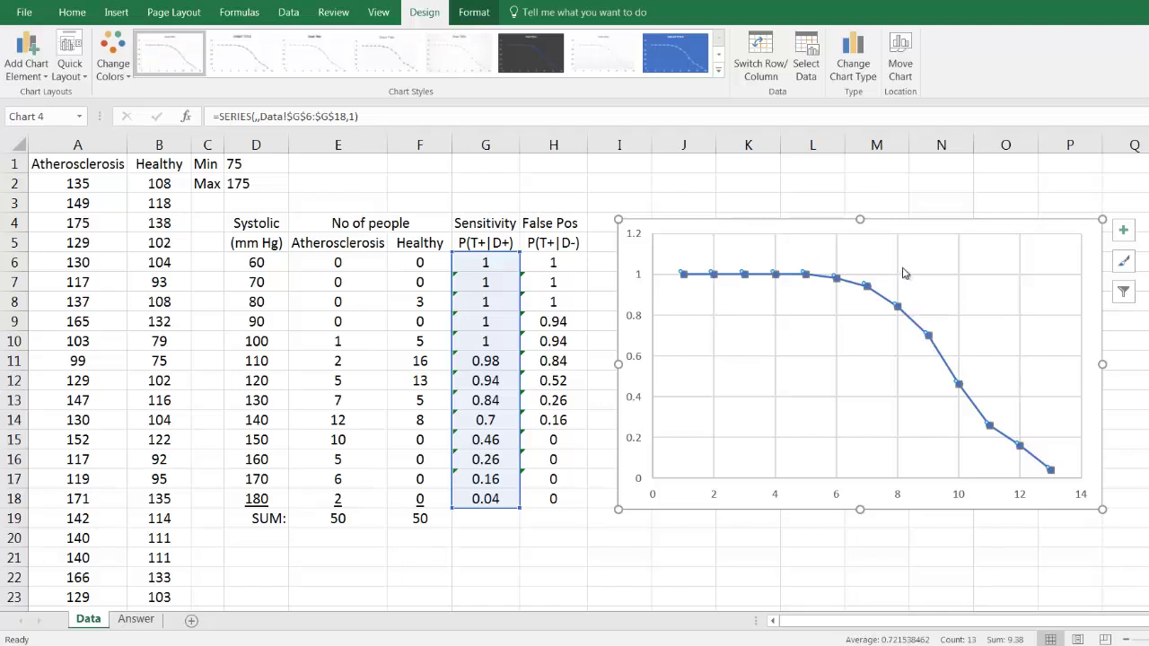
left_click(806, 70)
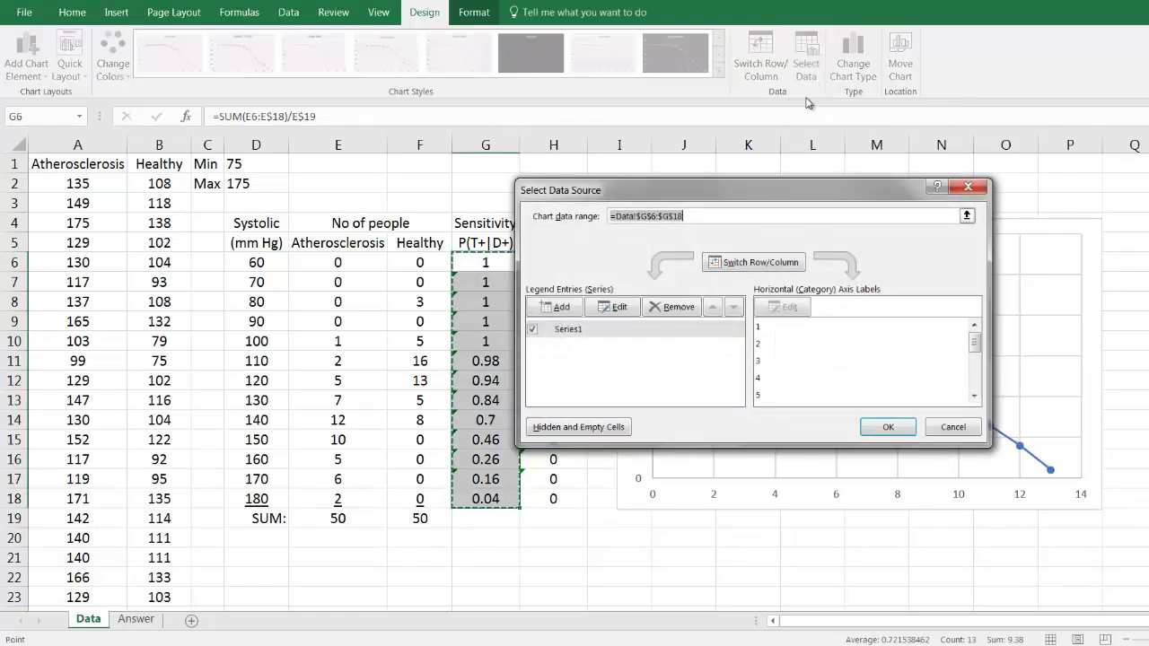
left_click(594, 334)
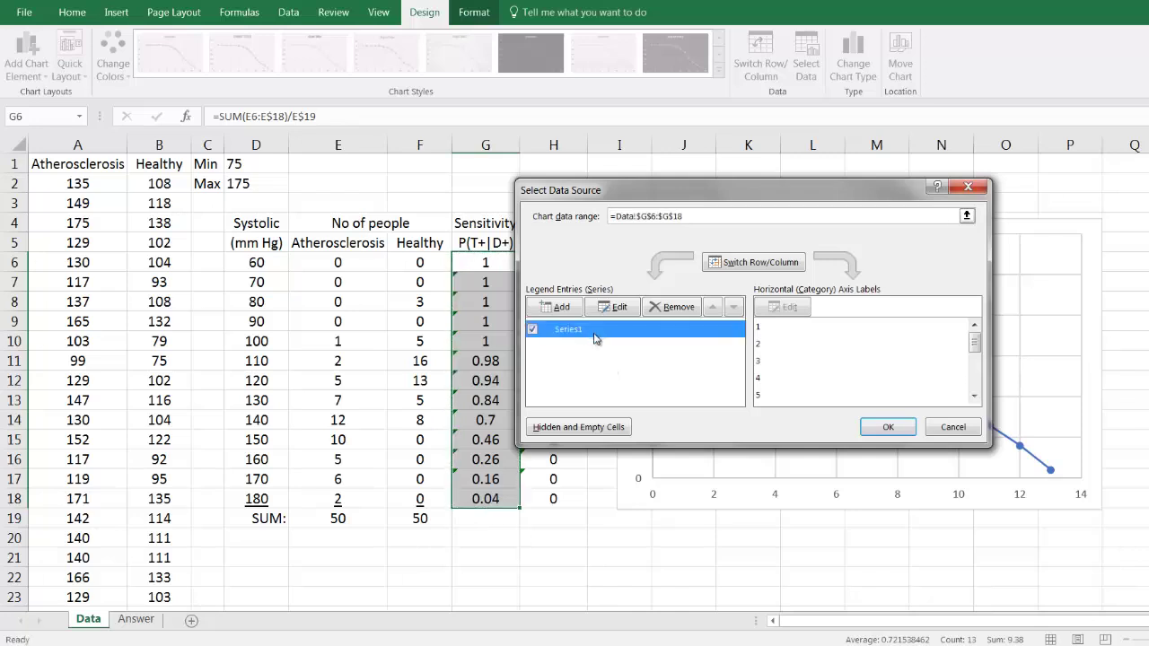
left_click(621, 310)
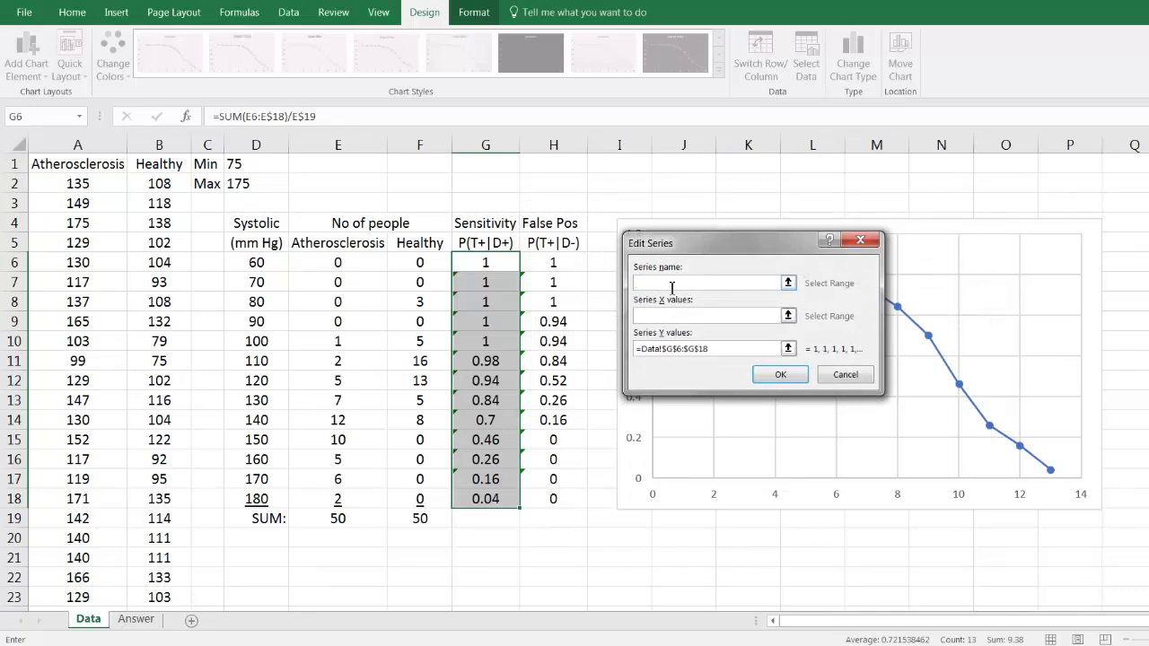
type("ROC")
left_click(788, 315)
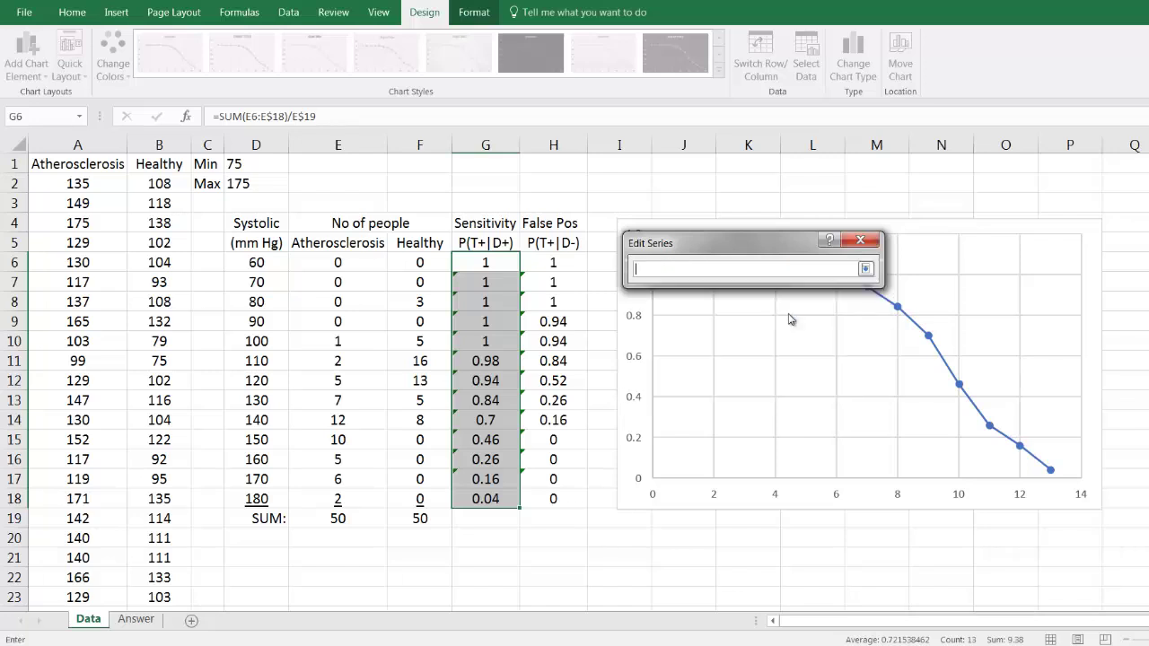
left_click(553, 267)
left_click_drag(553, 279, 541, 500)
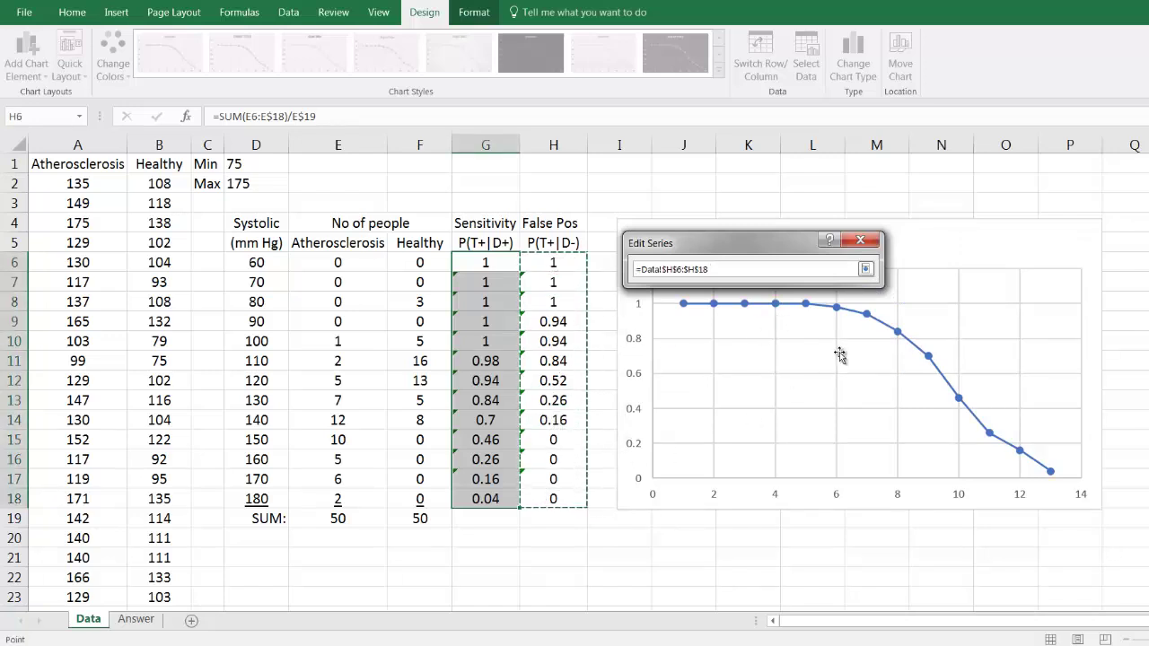
left_click(865, 268)
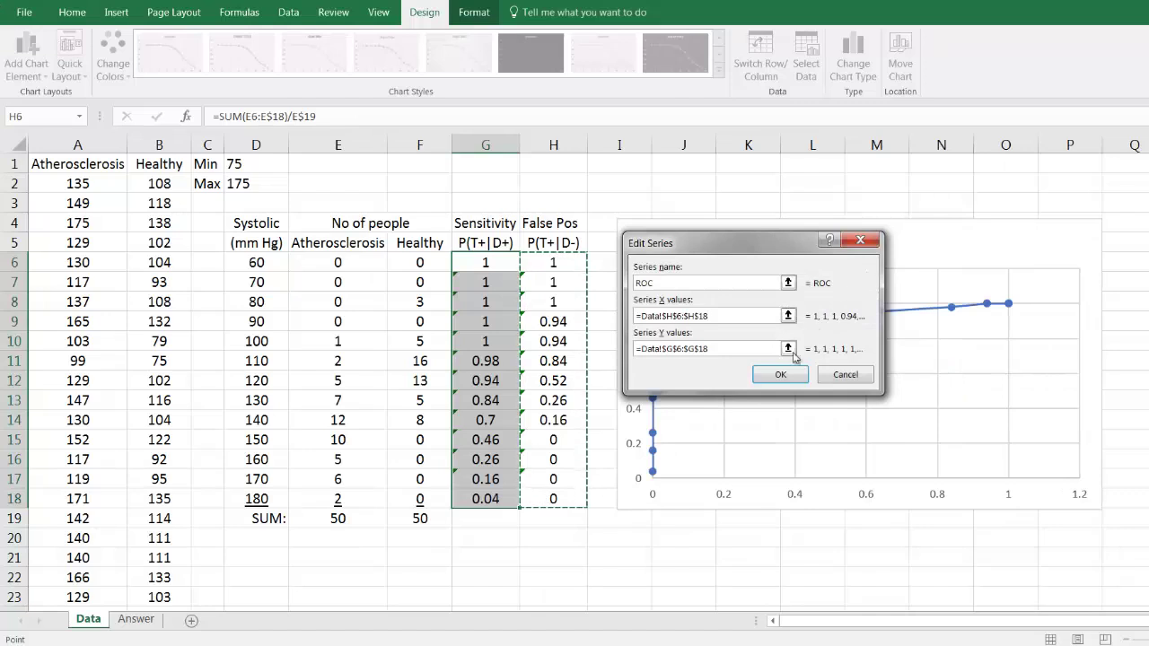
left_click(797, 377)
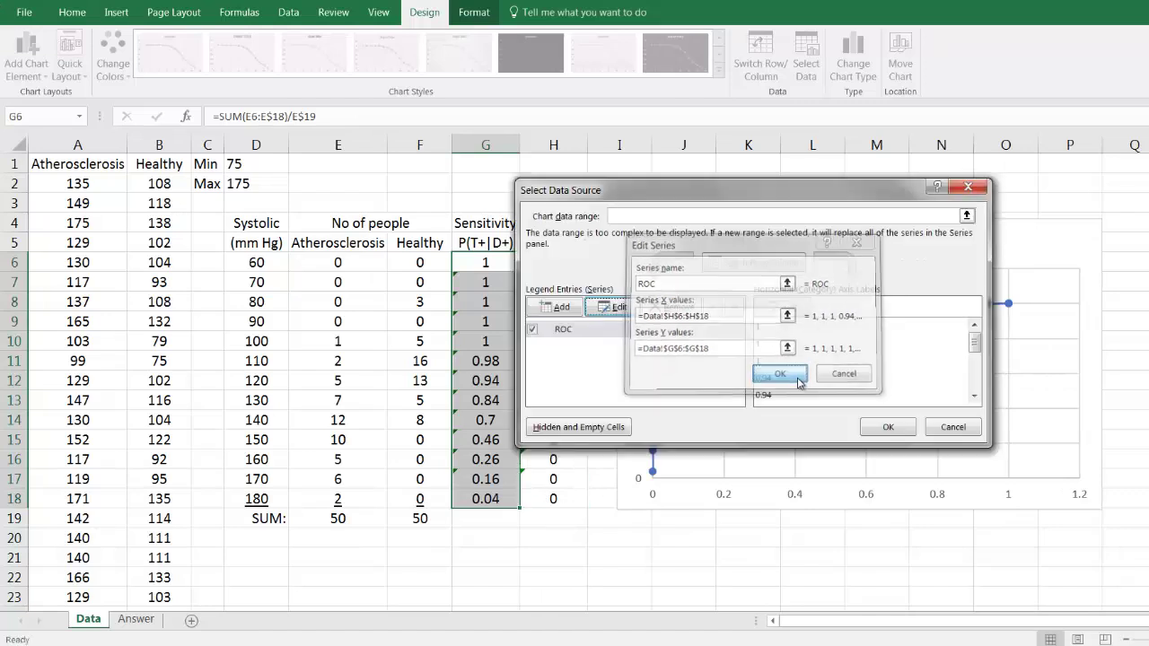
left_click(887, 427)
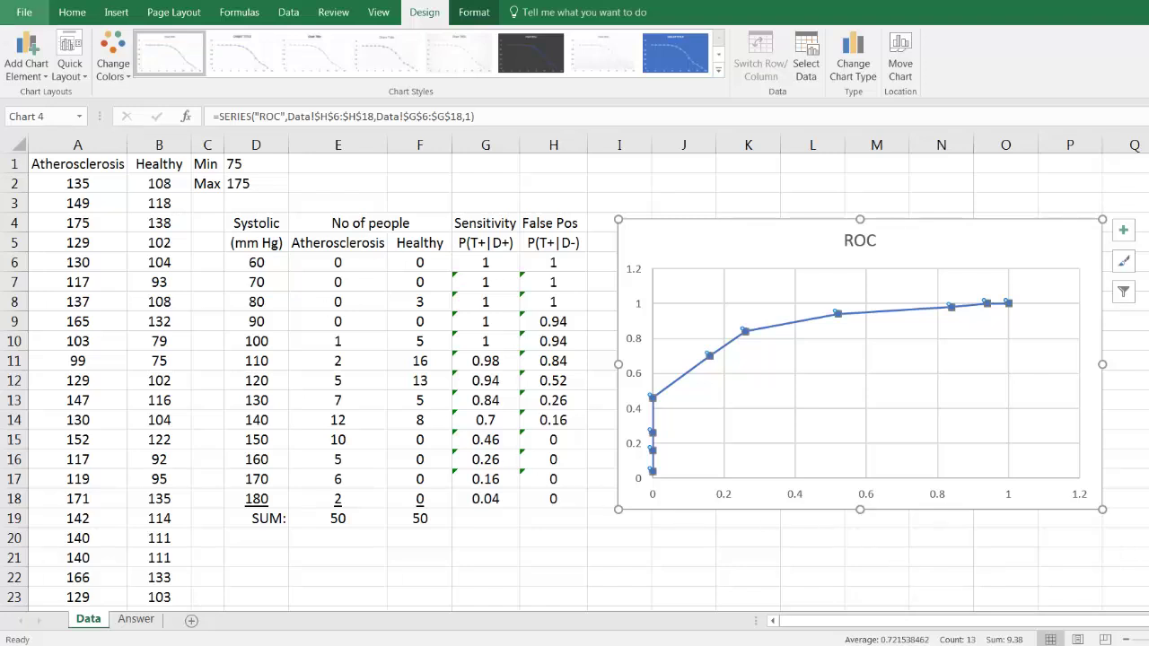
- Apply Layout 6 to the ROC chart and delete the data label beside the lowest point
left_click(74, 80)
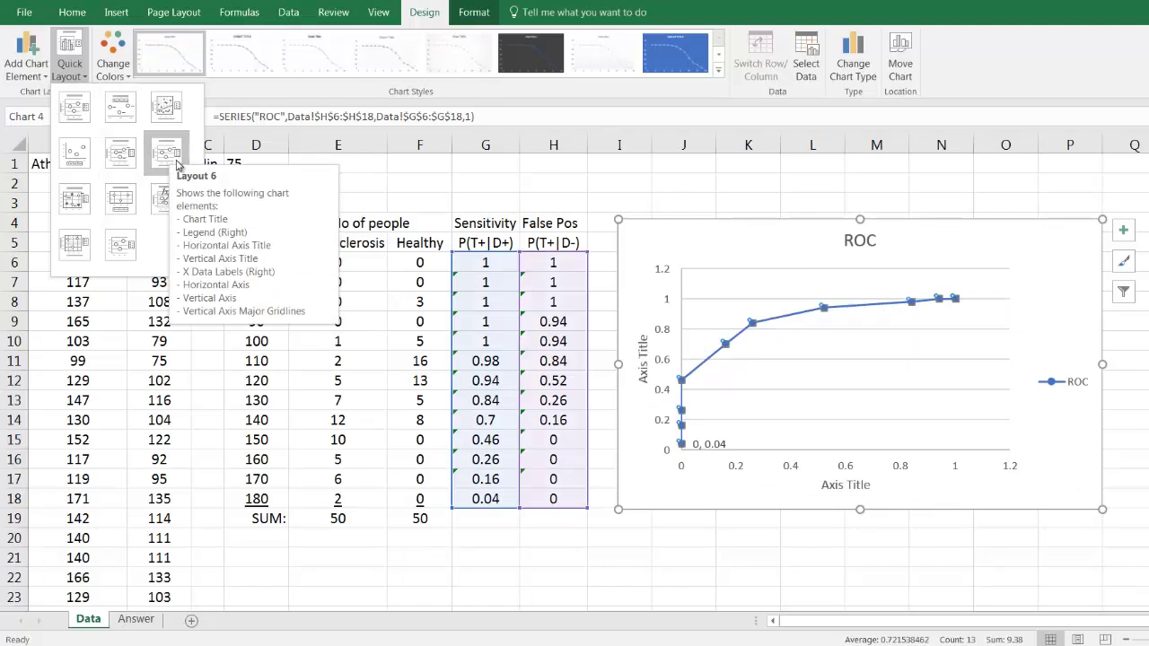
left_click(177, 166)
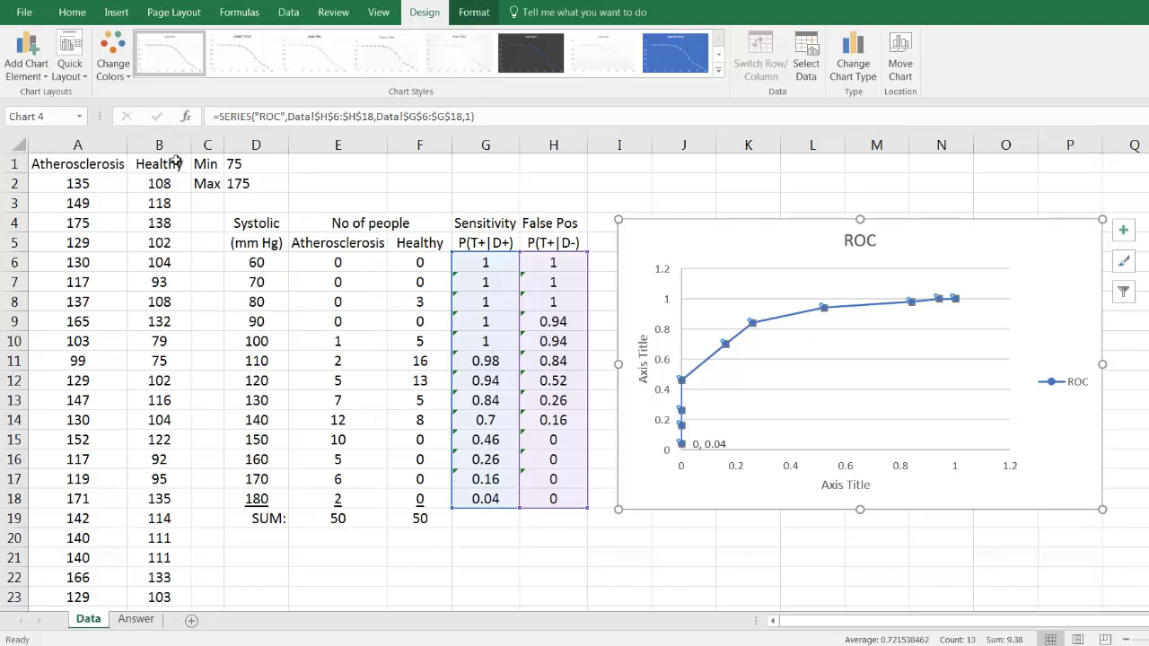
left_click(718, 439)
key("Delete")
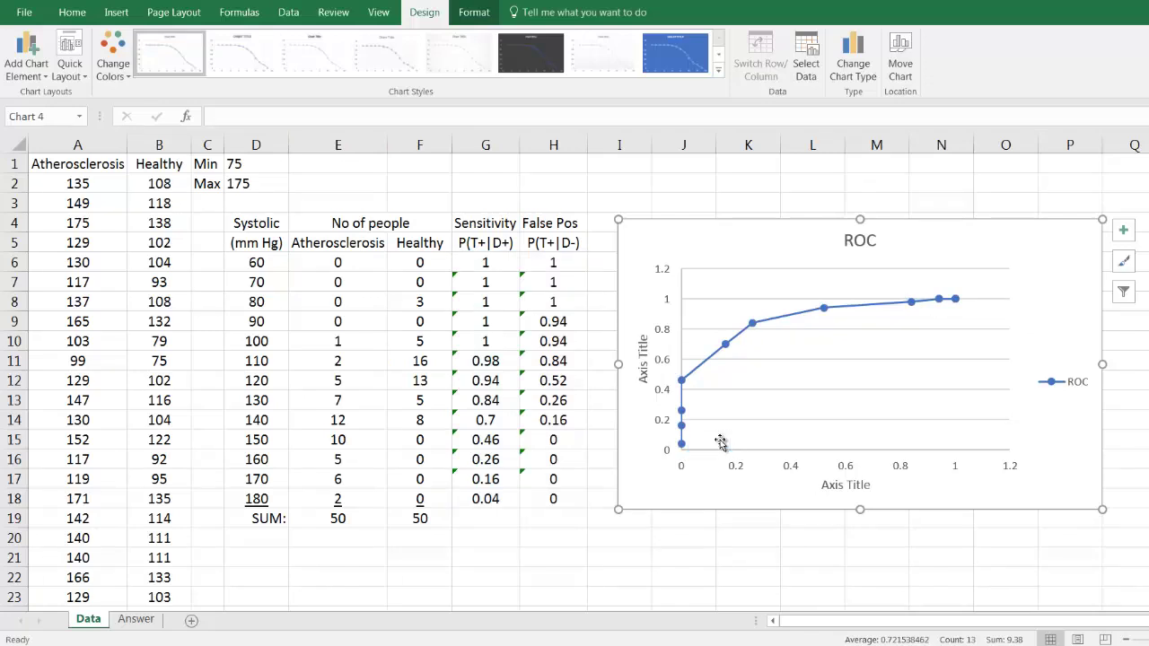
- Format the chart's horizontal axis title as bold, black, 16 pt and reword it as "False positive [P(T+|D-)]"
left_click(825, 485)
left_click_drag(825, 485, 925, 484)
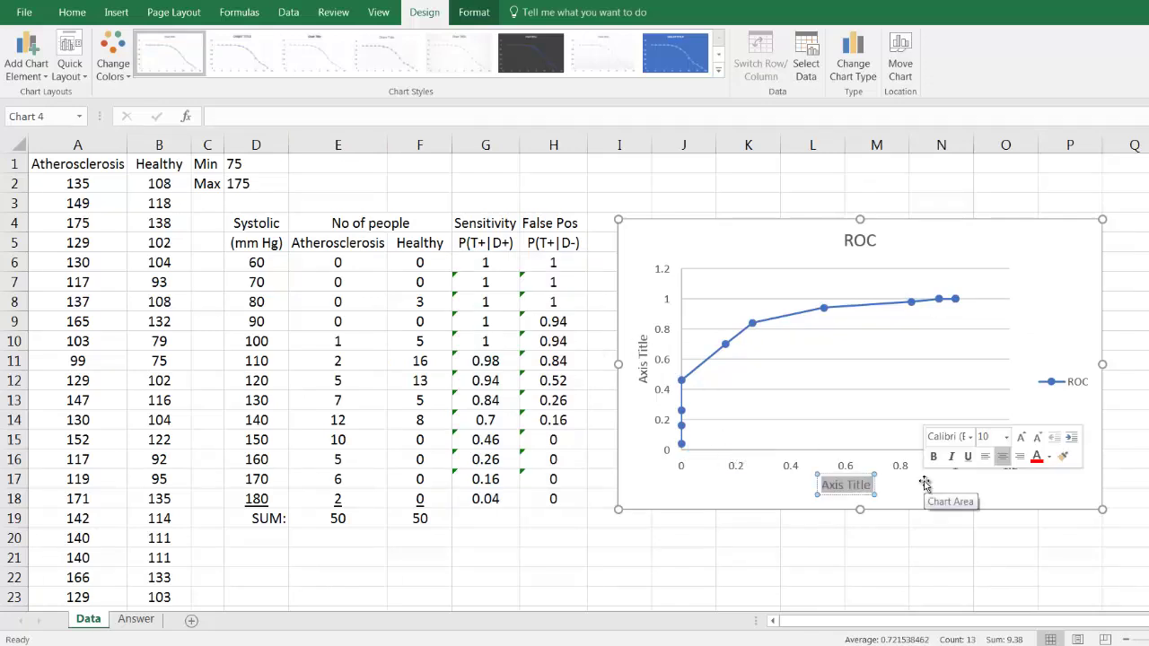
left_click(71, 12)
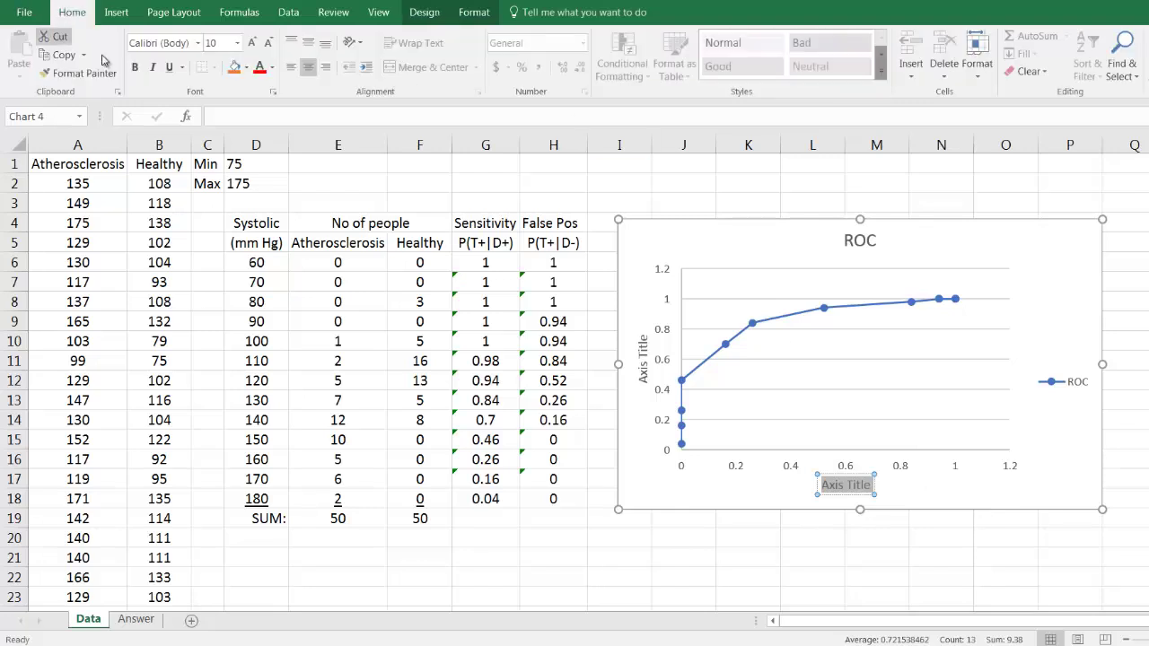
left_click(135, 68)
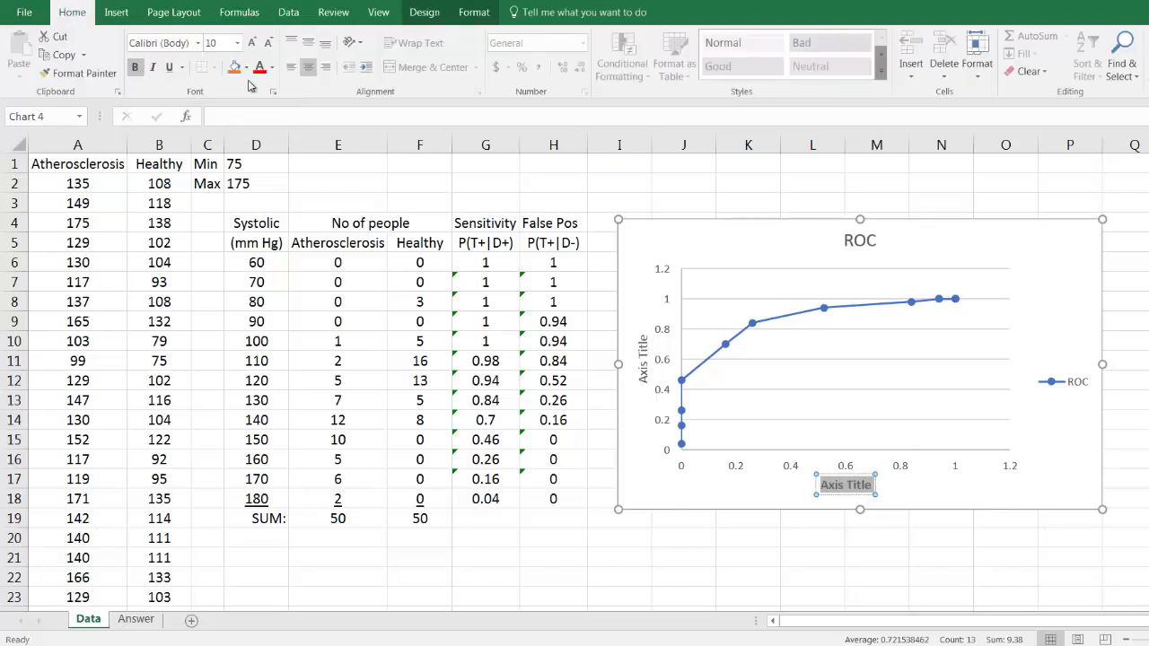
left_click(271, 67)
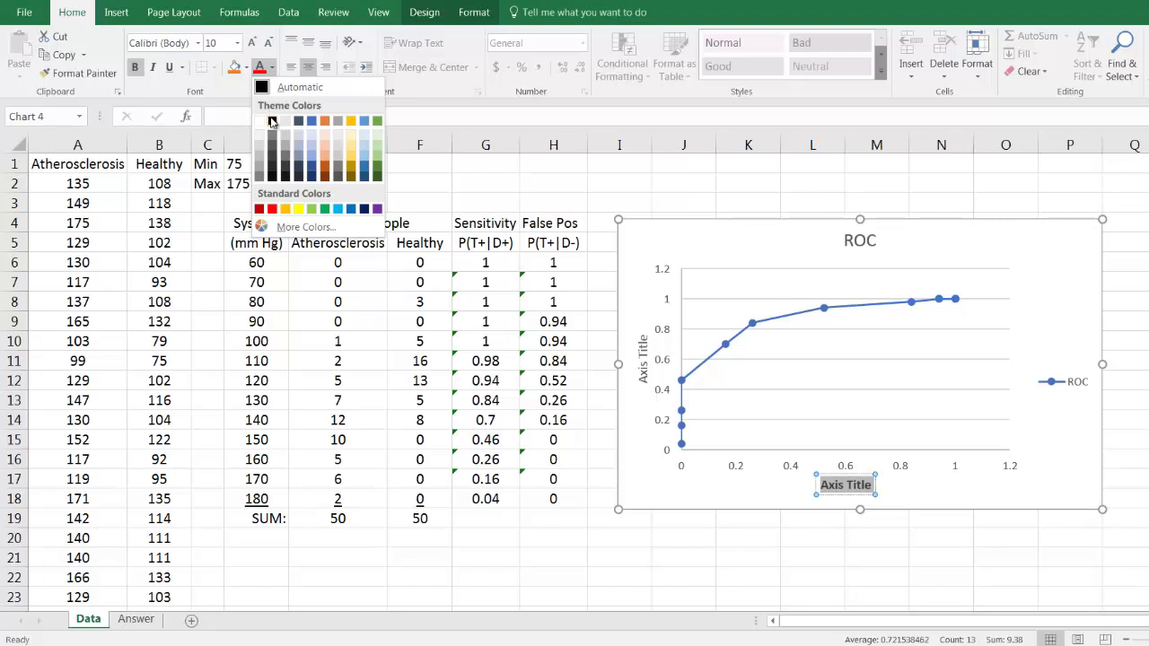
left_click(271, 120)
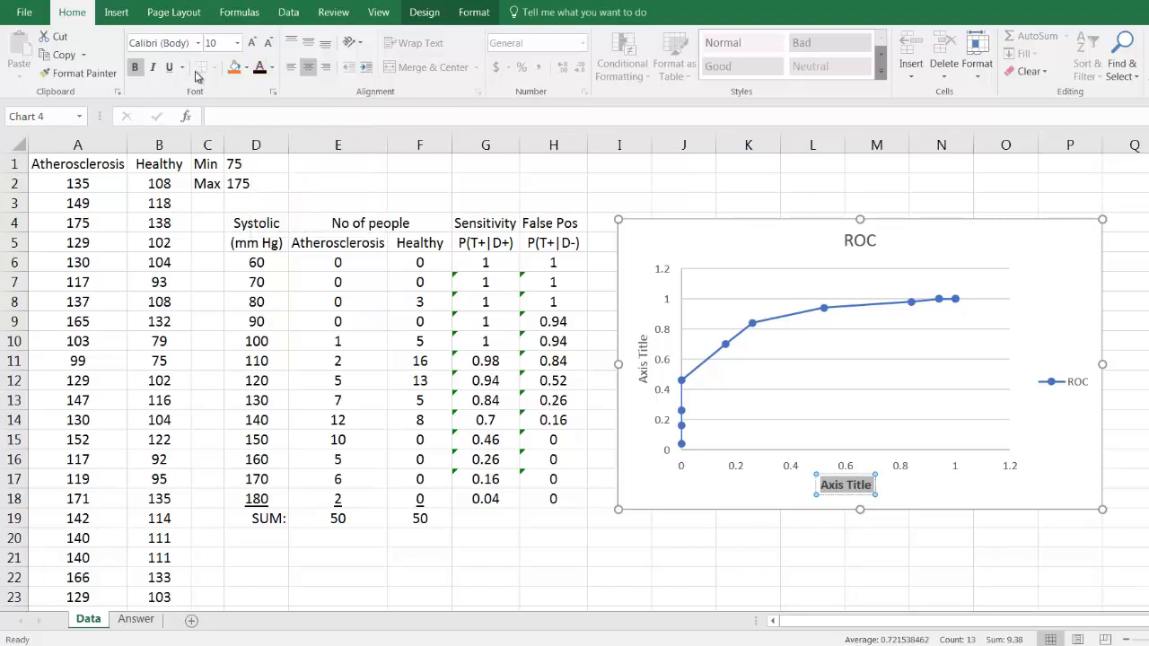
left_click(237, 42)
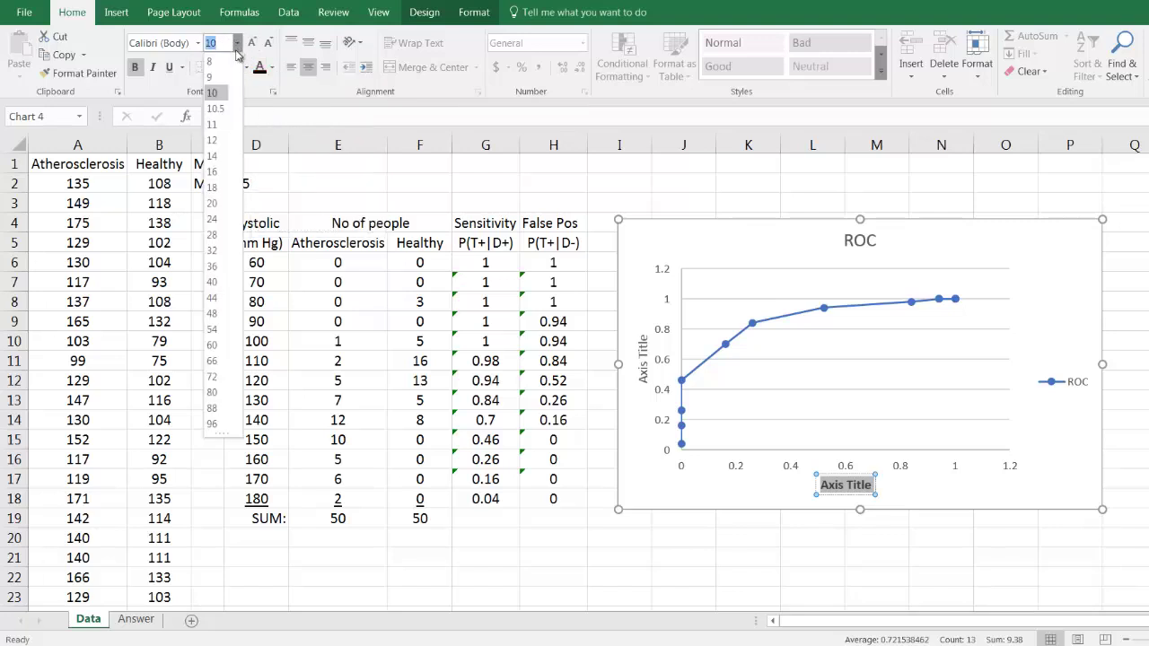
left_click(209, 171)
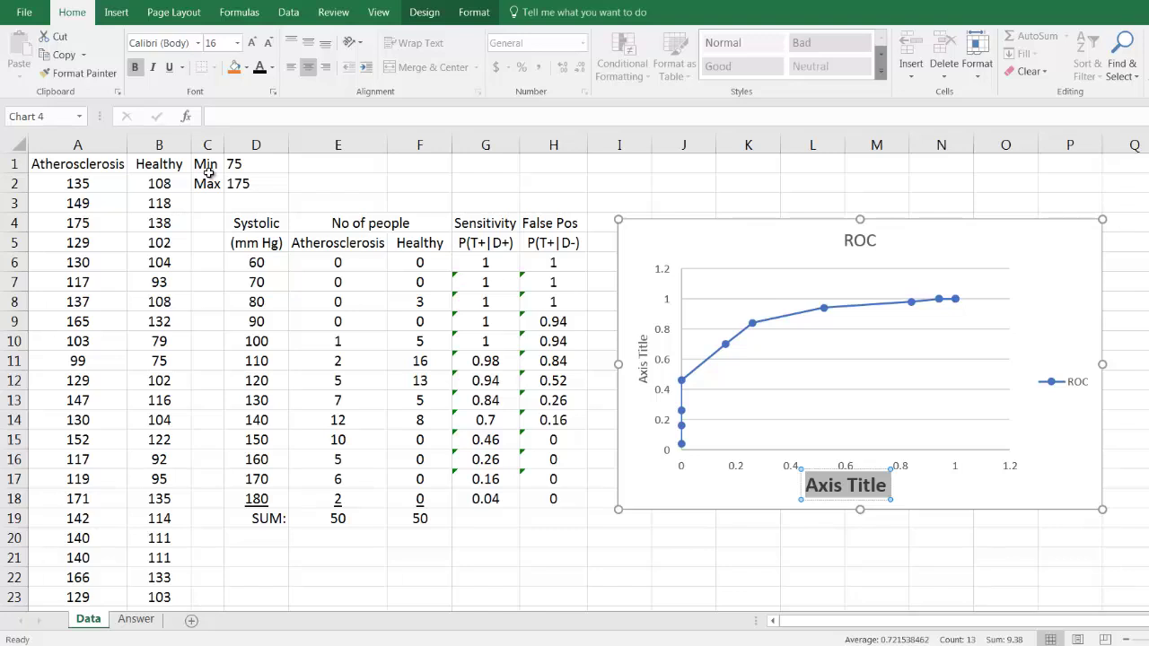
type("False positive [P(T+|D-)]")
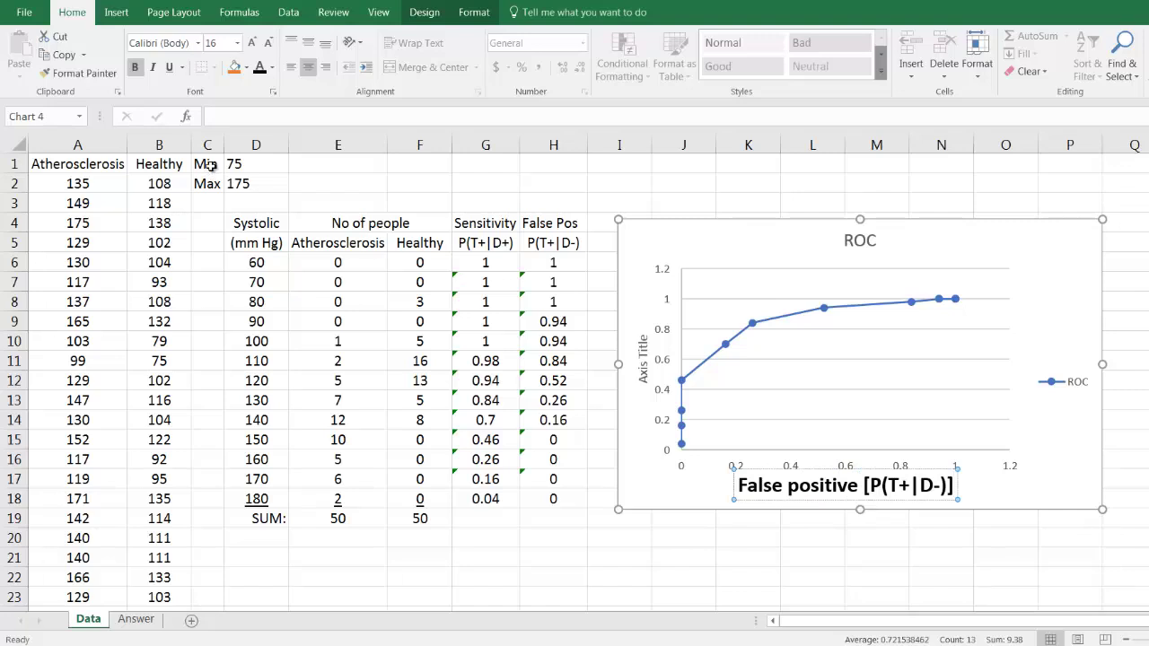
- Format the chart's vertical axis title as bold, black, 16 pt and reword it as "Sensitivity [P(T+|D+)]"
left_click(643, 368)
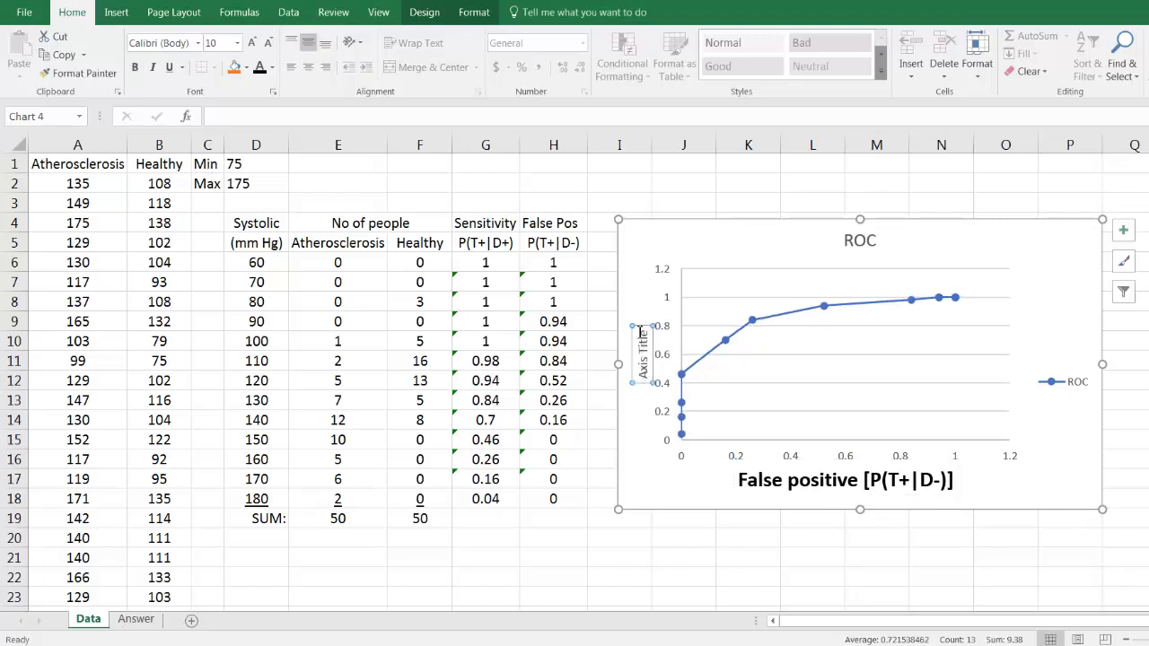
left_click_drag(640, 334, 644, 416)
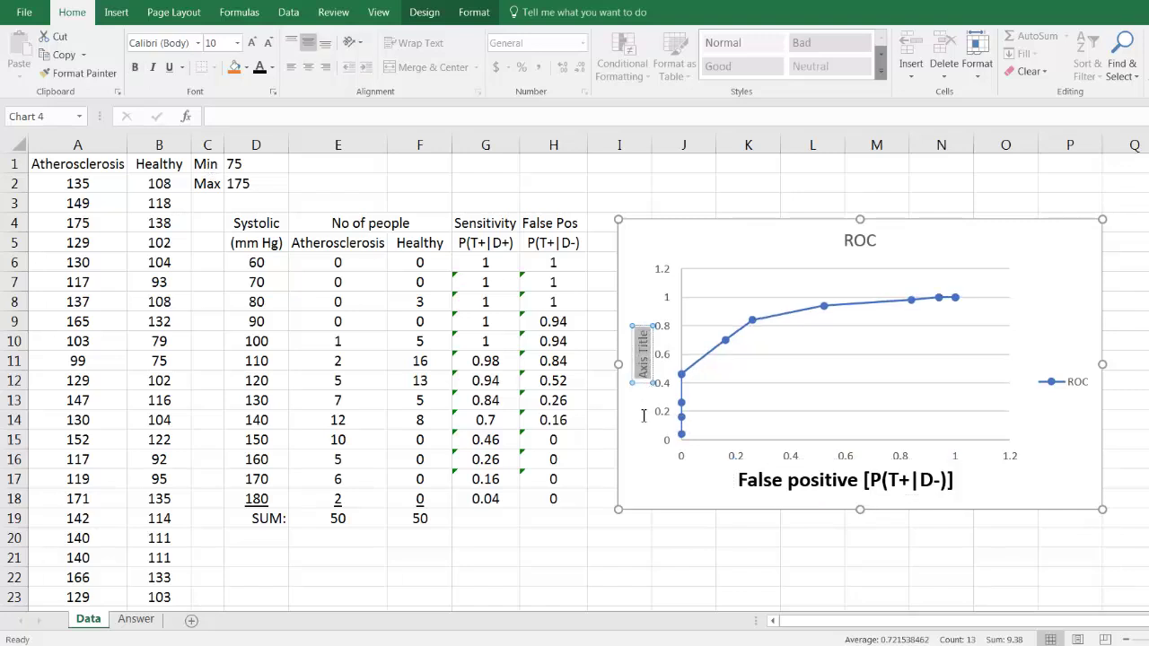
left_click(135, 69)
key("ctrl+shift+period")
key("ctrl+shift+period")
key("ctrl+shift+period")
key("ctrl+shift+period")
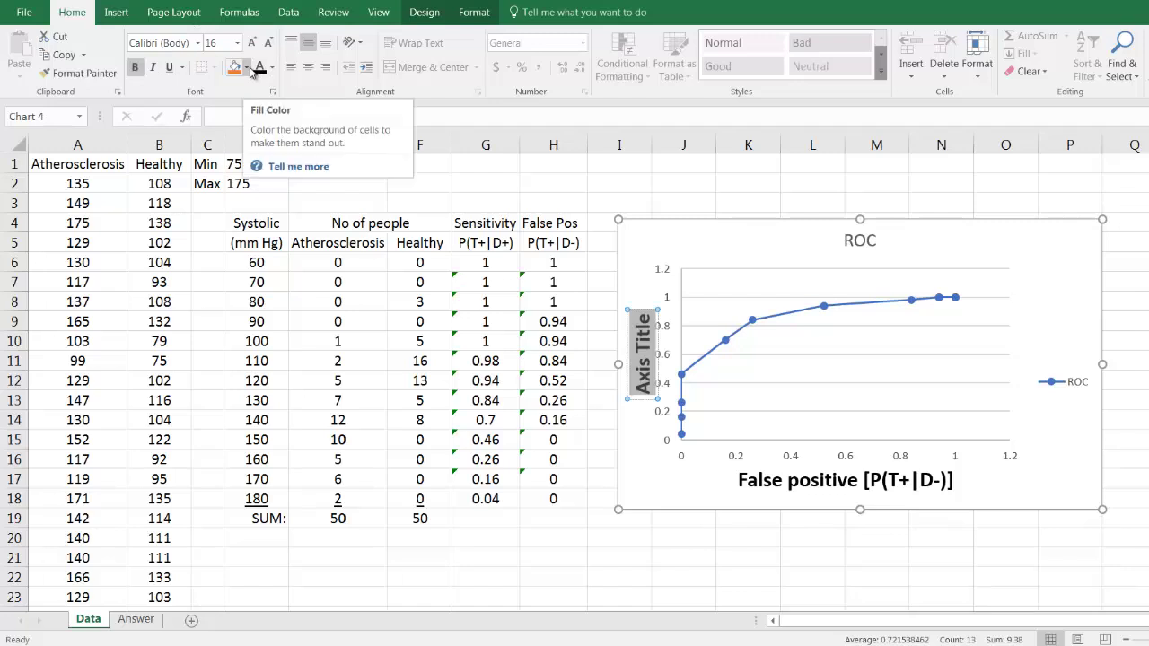
type("Sensitivity [P(T+|D+)]")
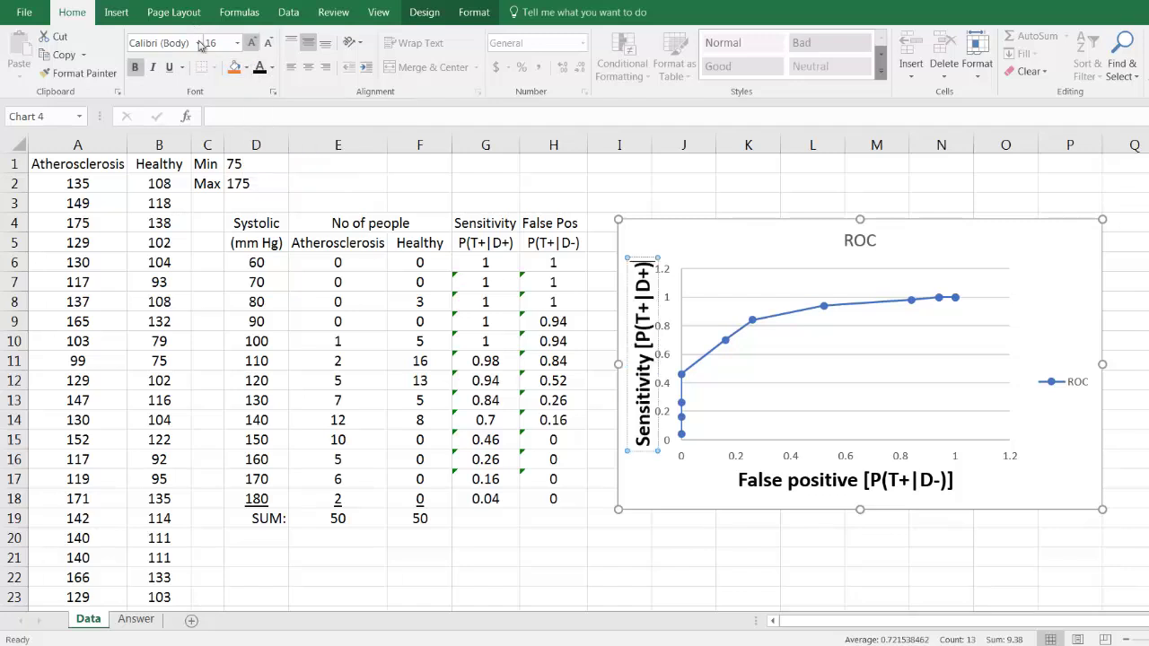
- Delete the ROC legend from the chart and select the whole chart
left_click(1080, 401)
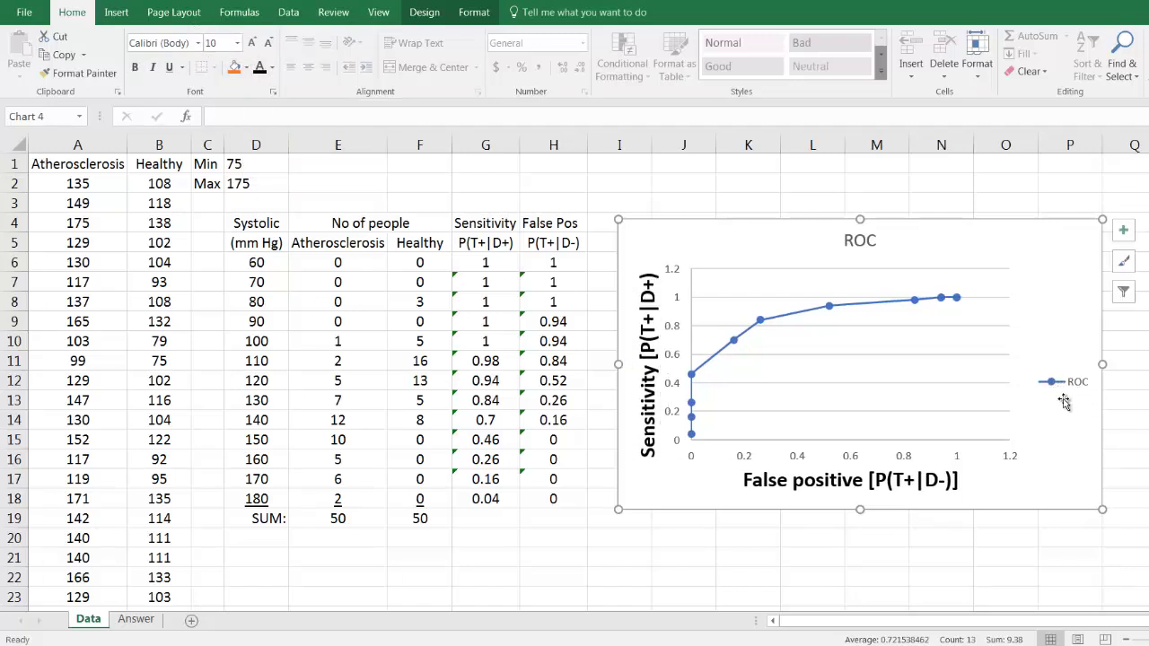
left_click(1051, 393)
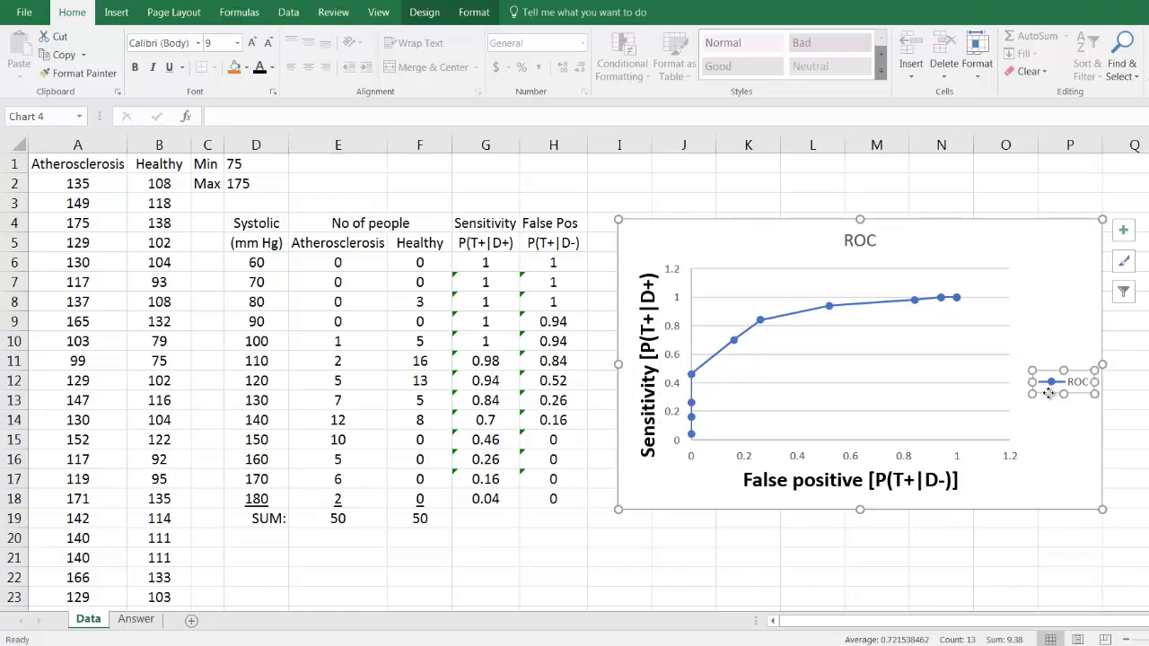
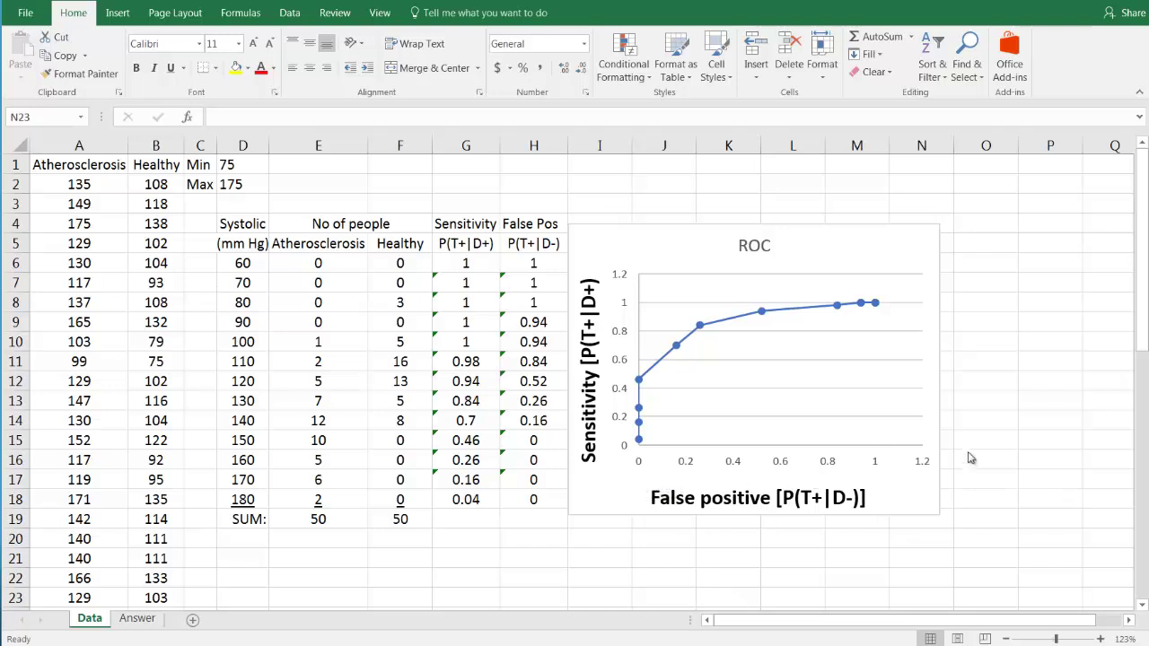
left_click(812, 467)
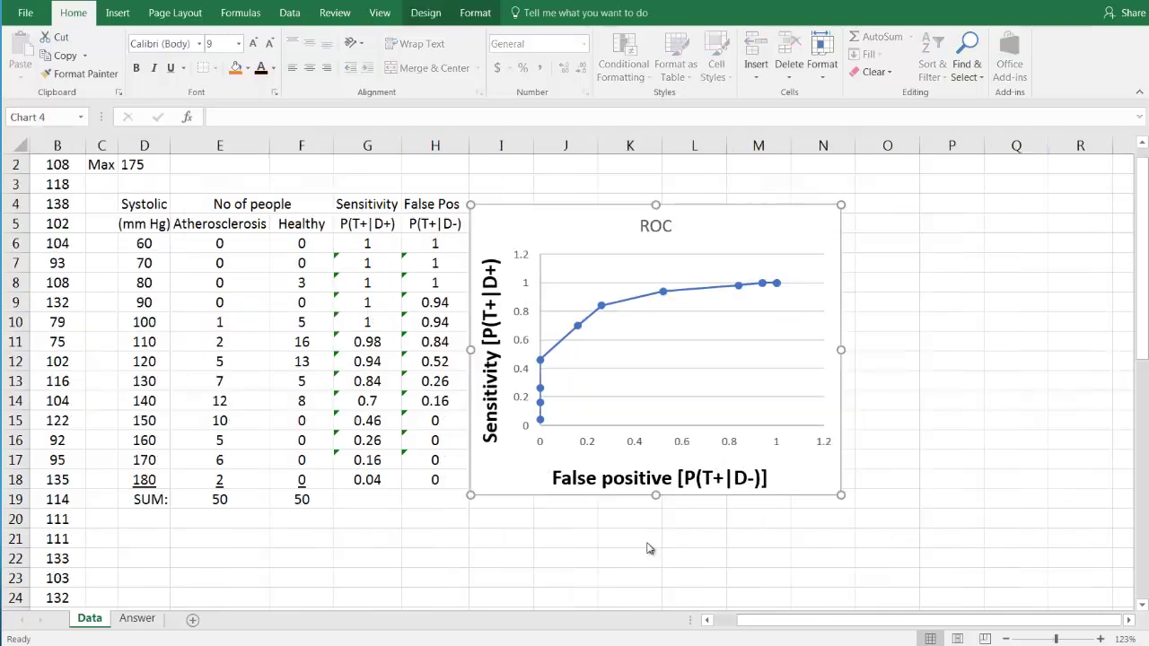
- Set the maximum bound of the ROC chart's horizontal axis to 1.0
left_click(682, 445)
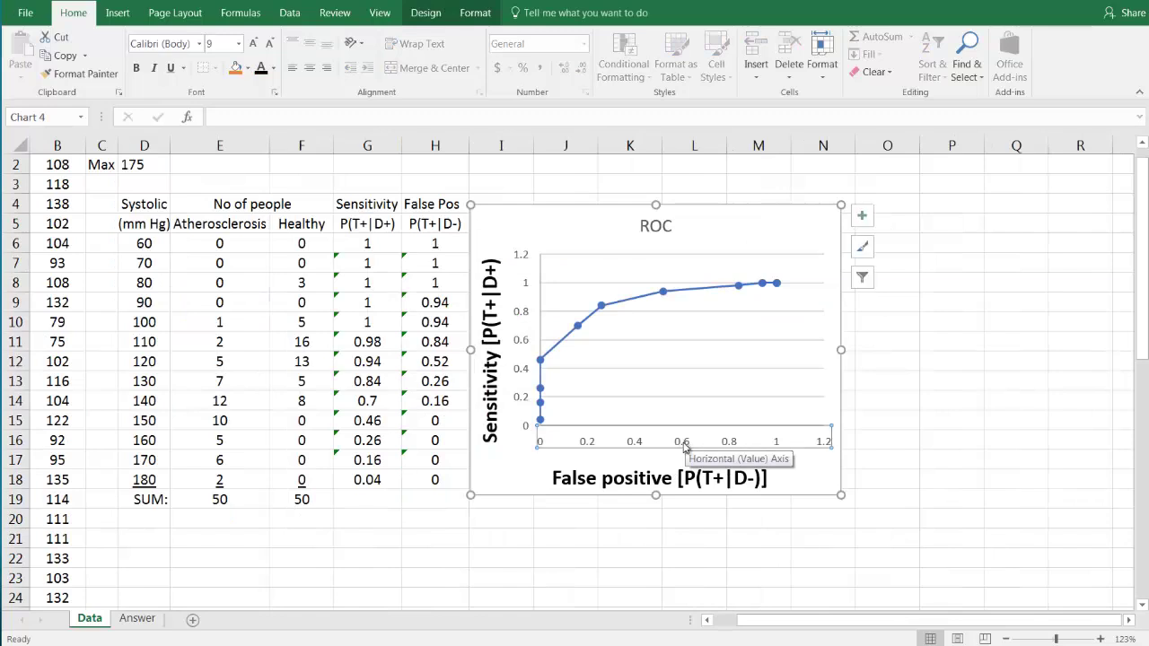
right_click(683, 446)
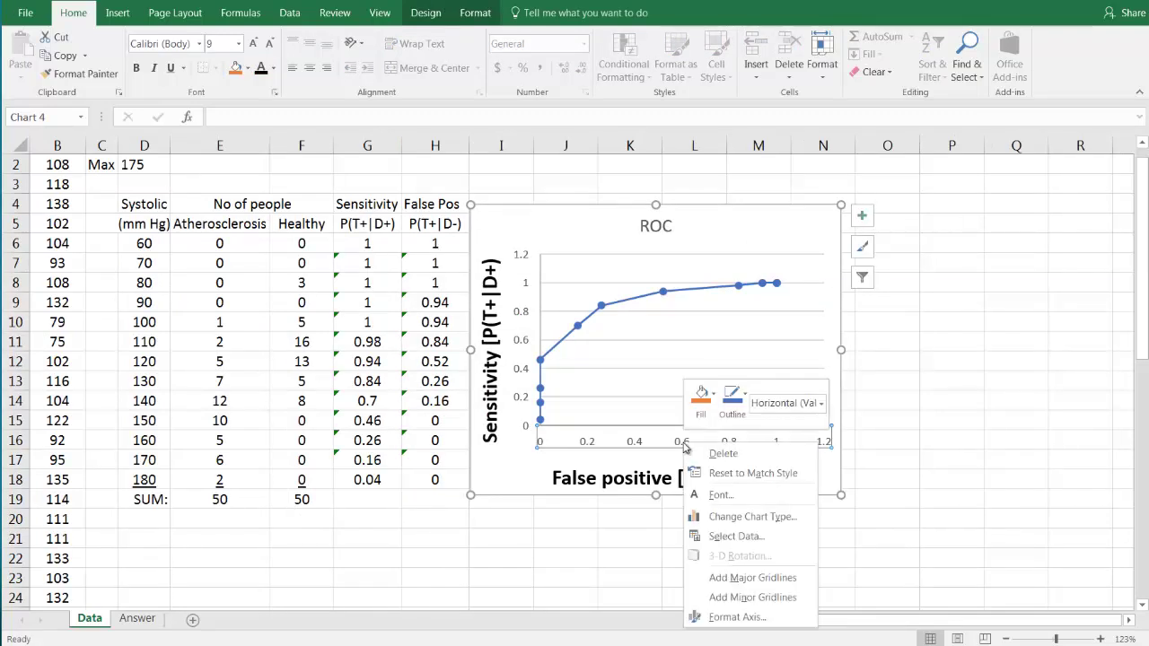
left_click(744, 617)
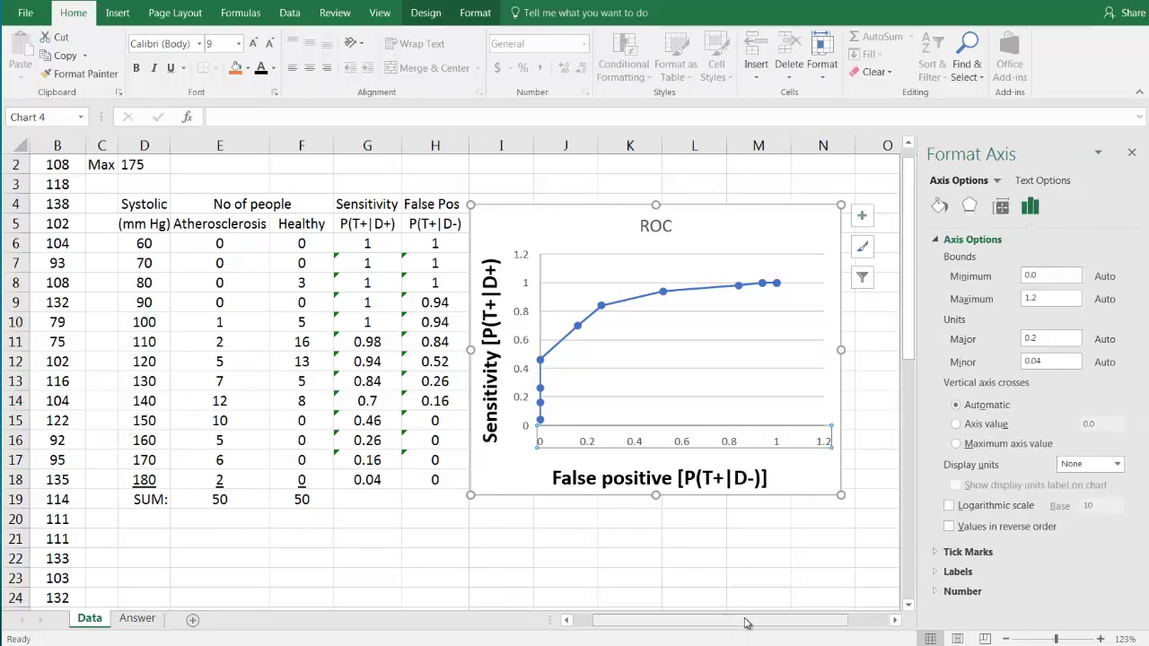
left_click(1042, 299)
type("1.0")
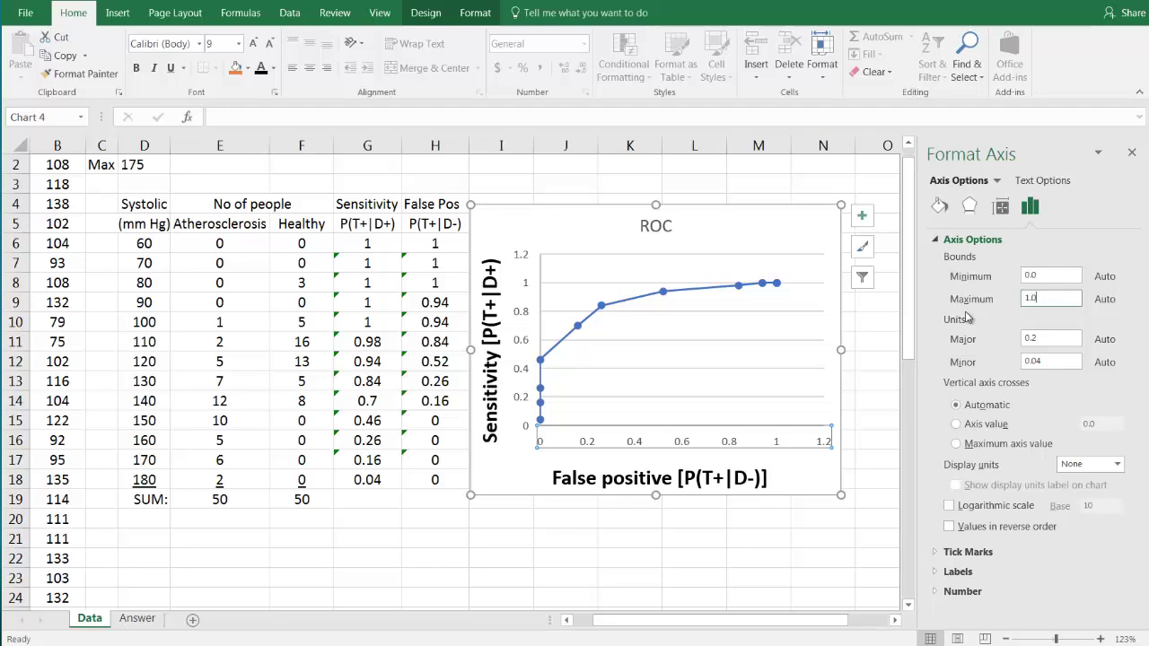
- Set the horizontal axis tick marks to Cross for the major type and Inside for the minor type
left_click(933, 552)
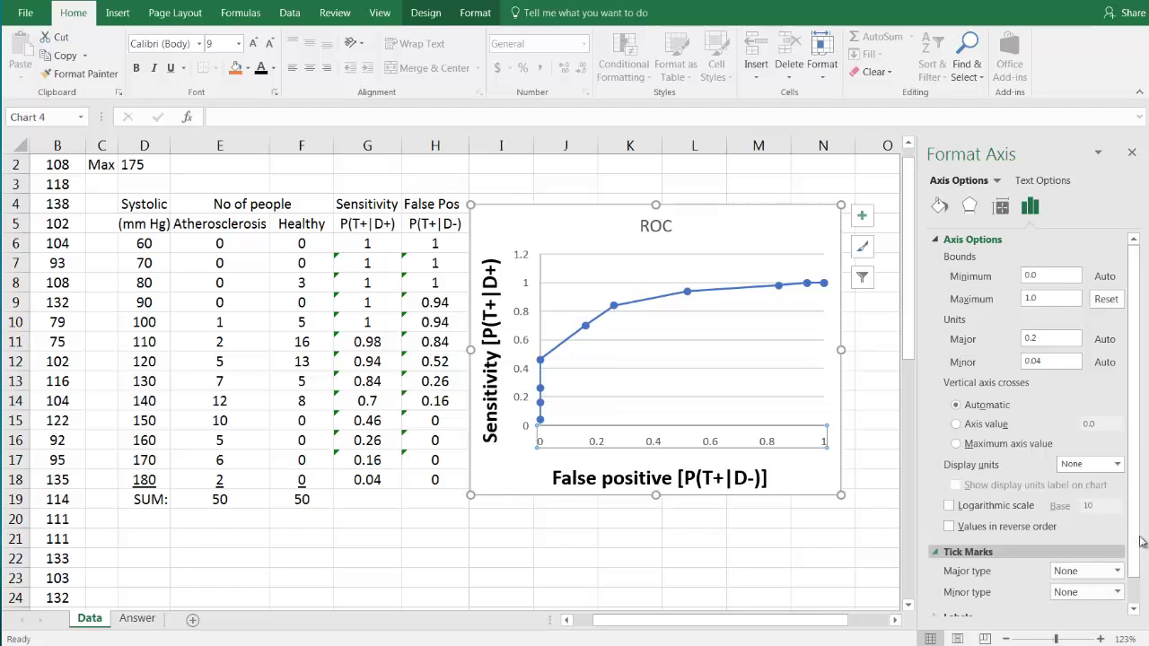
scroll(1128, 540, "down", 1)
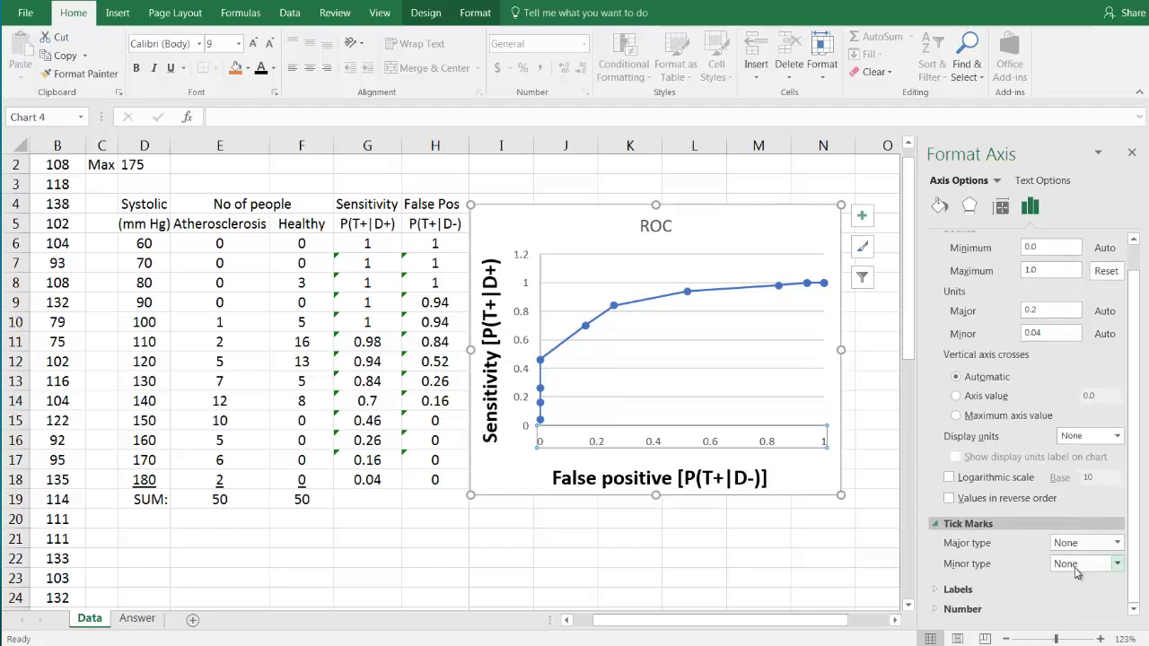
left_click(1116, 542)
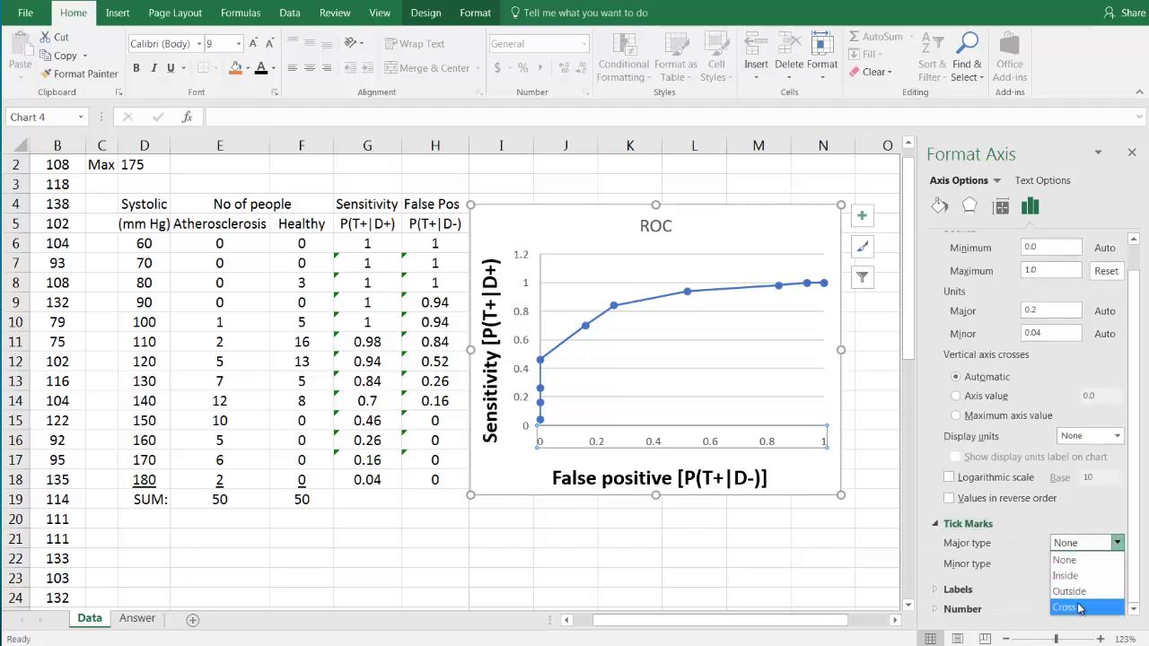
left_click(1095, 608)
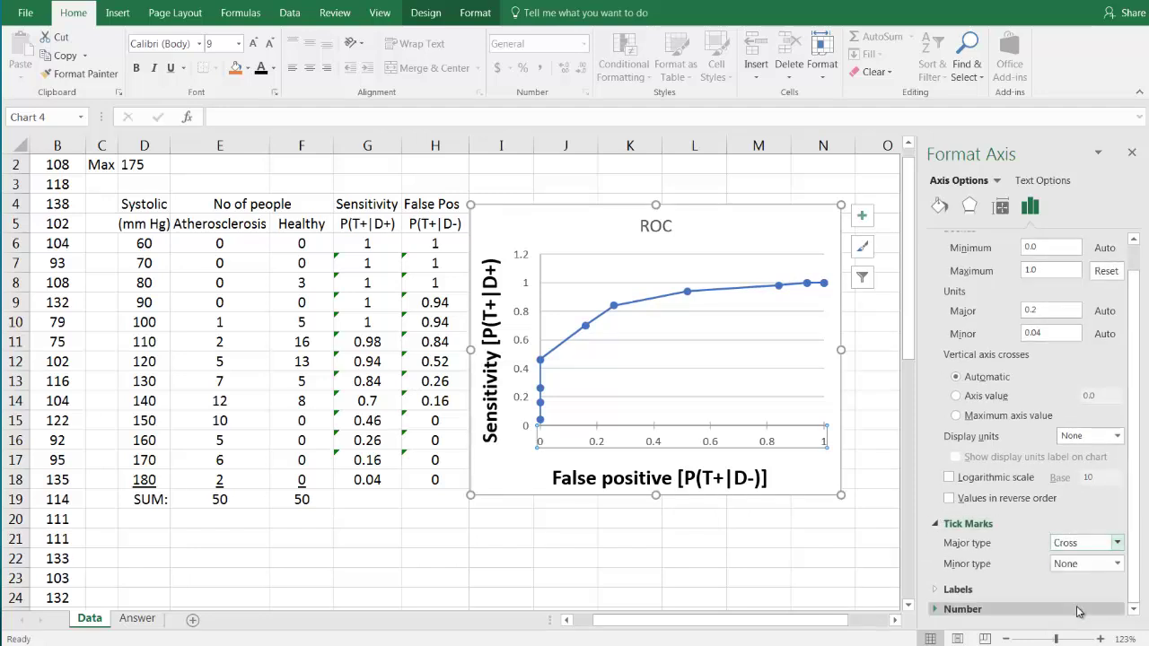
left_click(1117, 563)
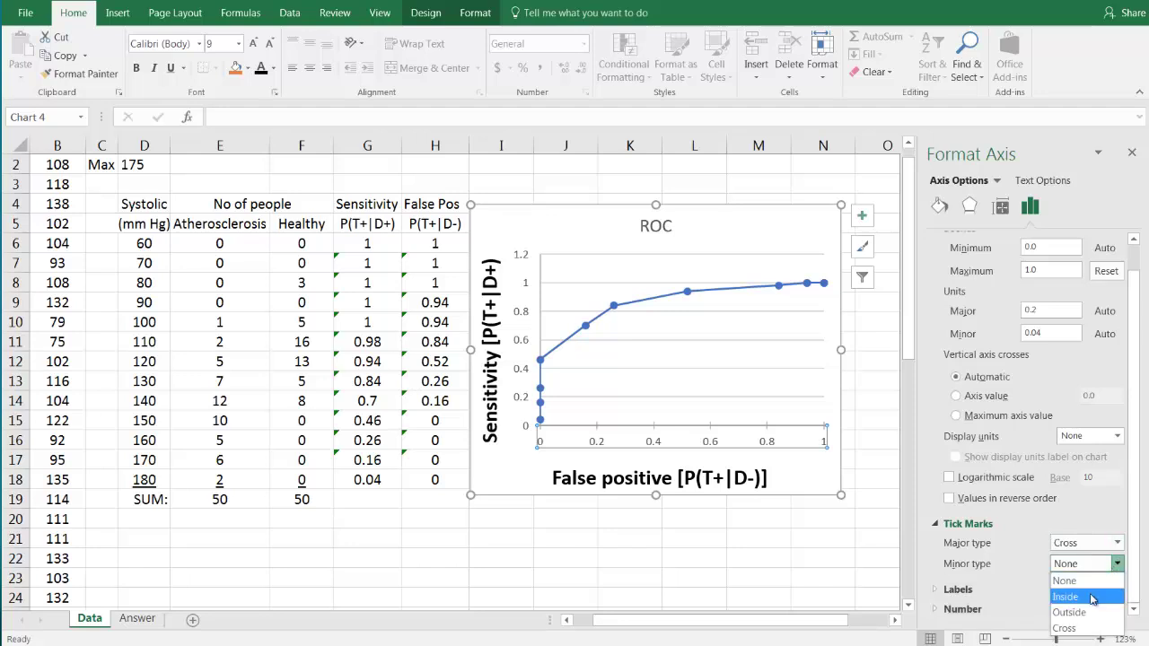
left_click(1091, 597)
- Set the horizontal axis minor unit to 0.05
left_click_drag(1031, 332, 1067, 348)
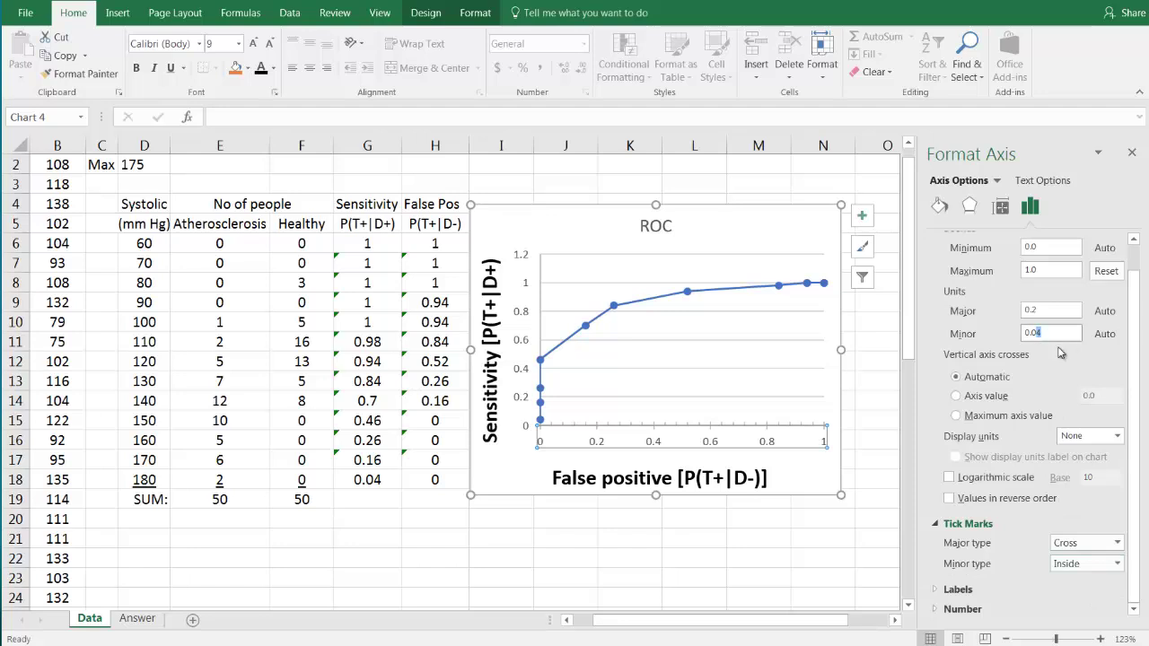
key("BackSpace")
type("5")
left_click(1070, 565)
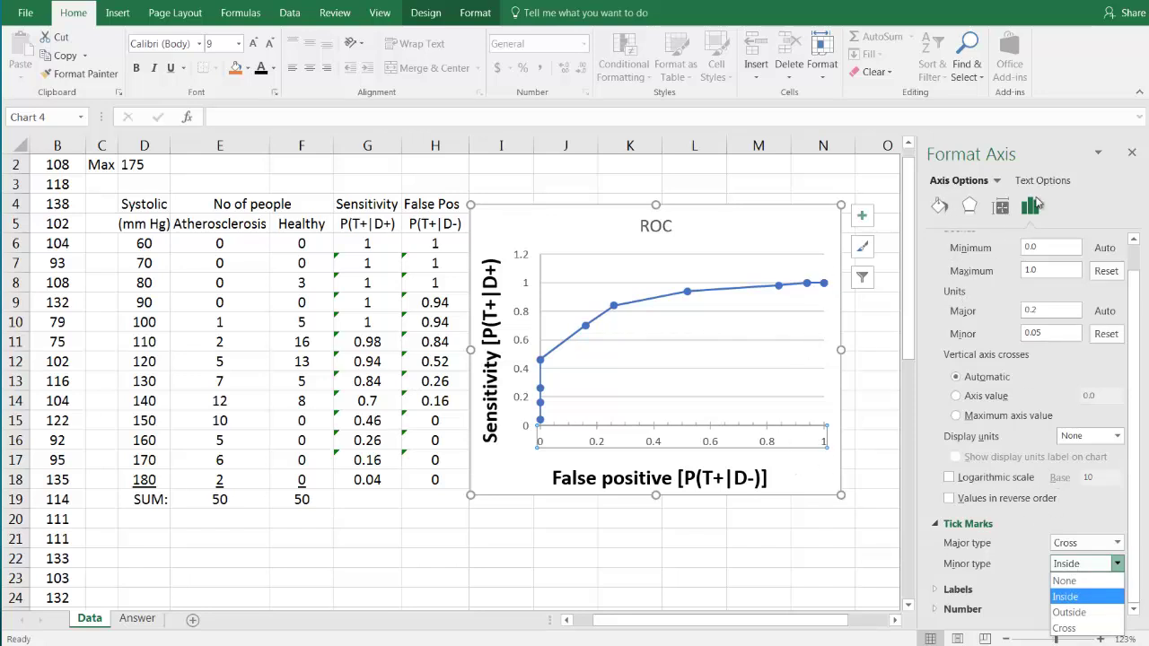
- Format the horizontal axis line as solid black, 1 pt wide, and its number labels as black 12 pt text
left_click(938, 210)
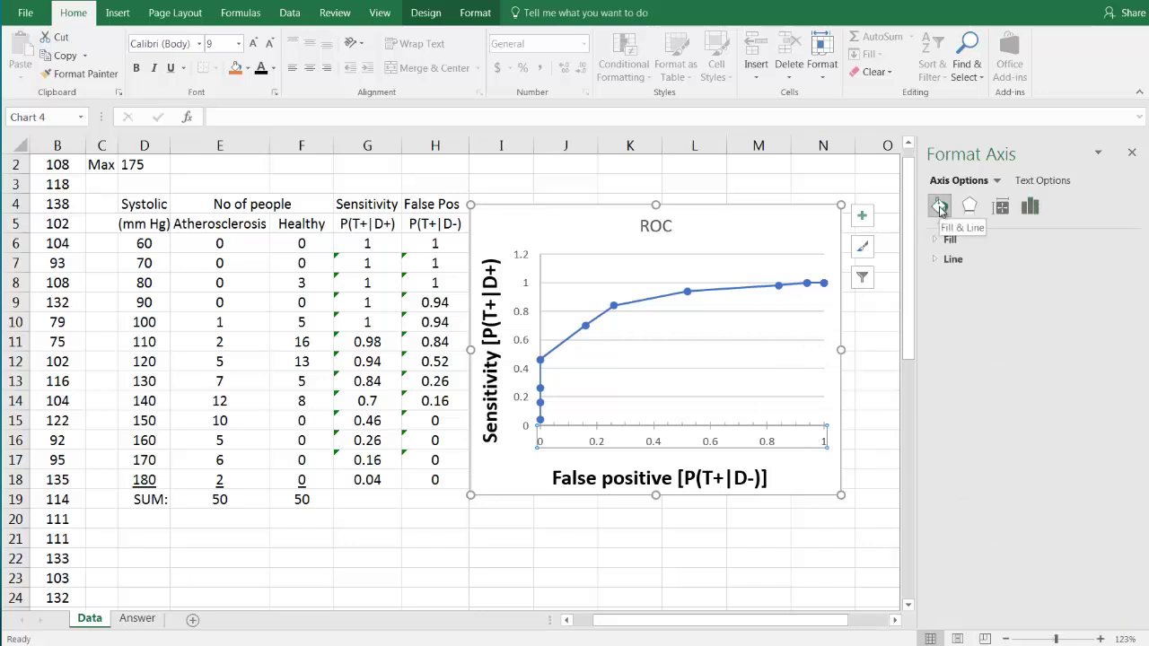
left_click(944, 260)
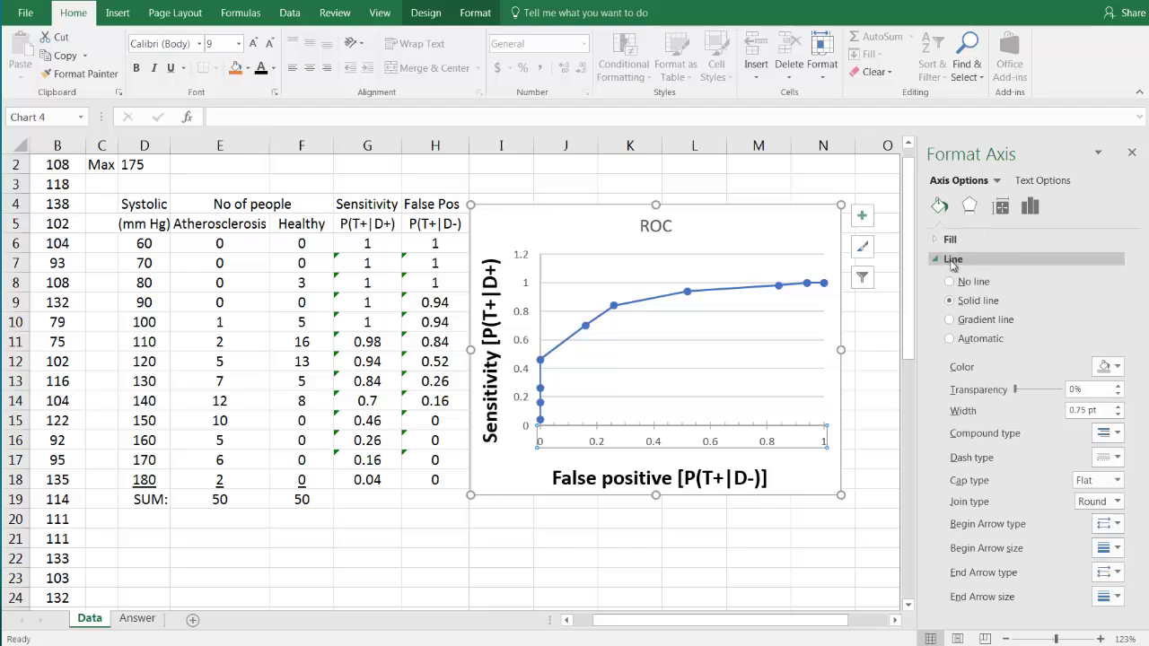
left_click(1109, 366)
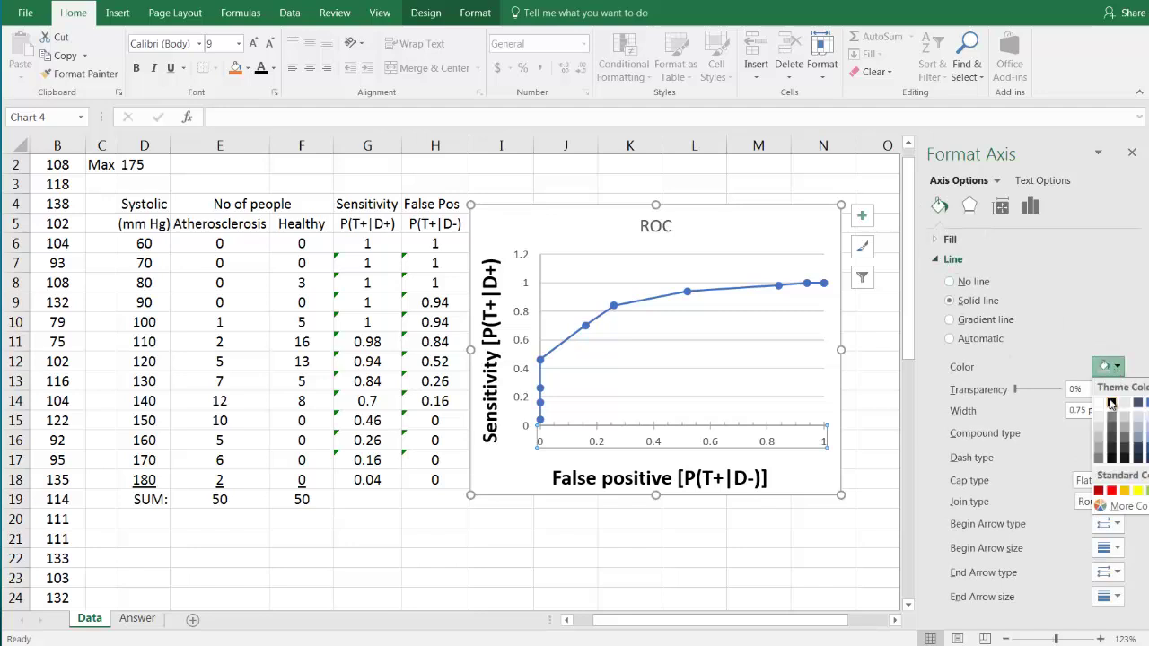
left_click(1111, 404)
left_click(1117, 407)
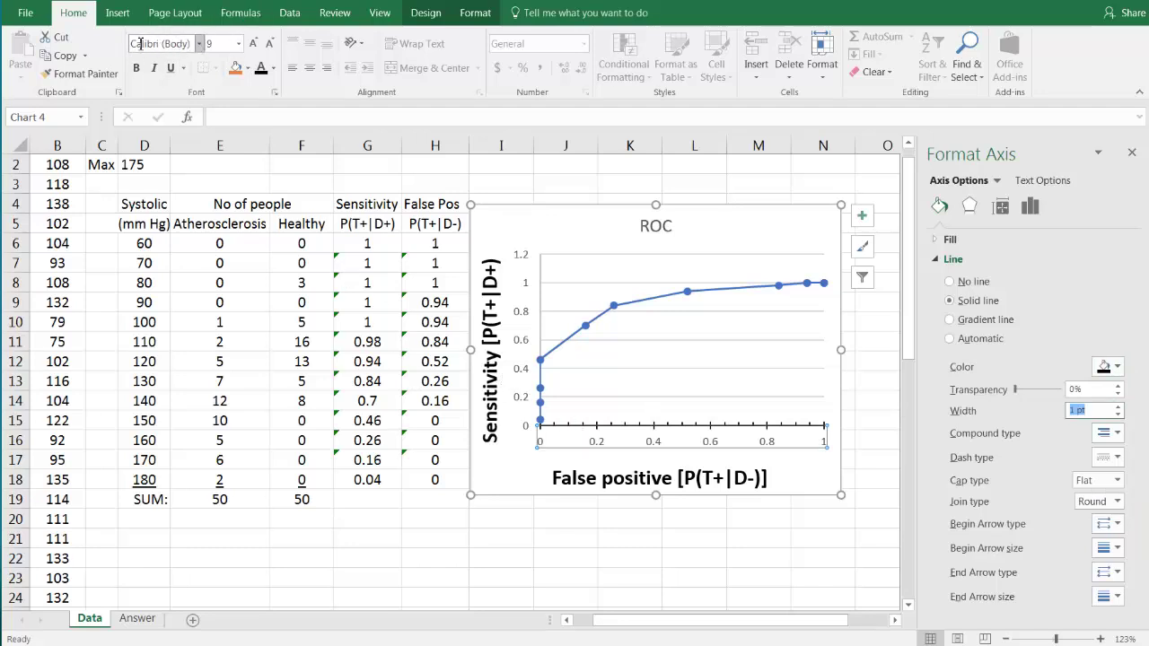
left_click(238, 43)
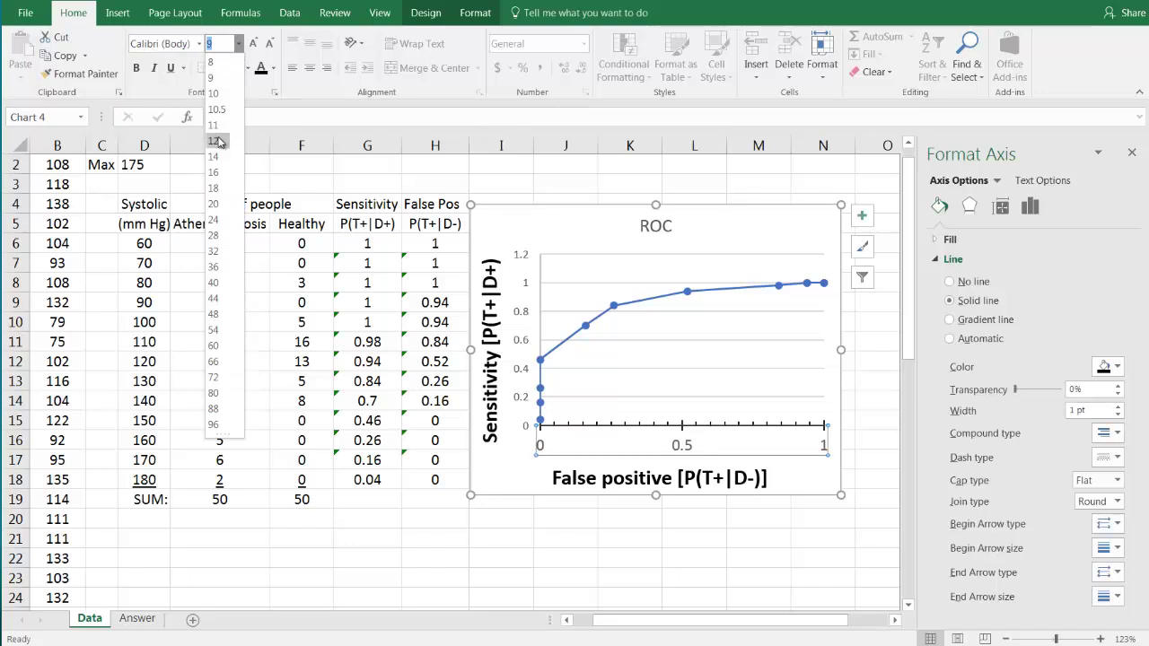
left_click(218, 141)
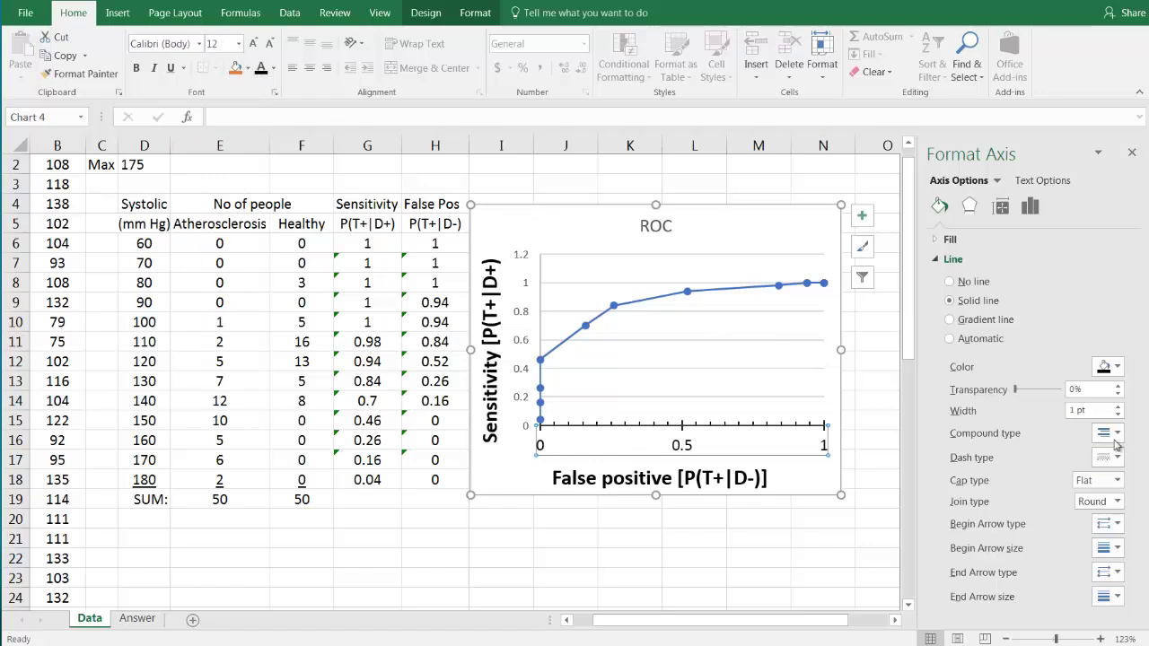
- Format the vertical axis with a maximum of 1 and larger black number labels, and deselect the chart
left_click(526, 368)
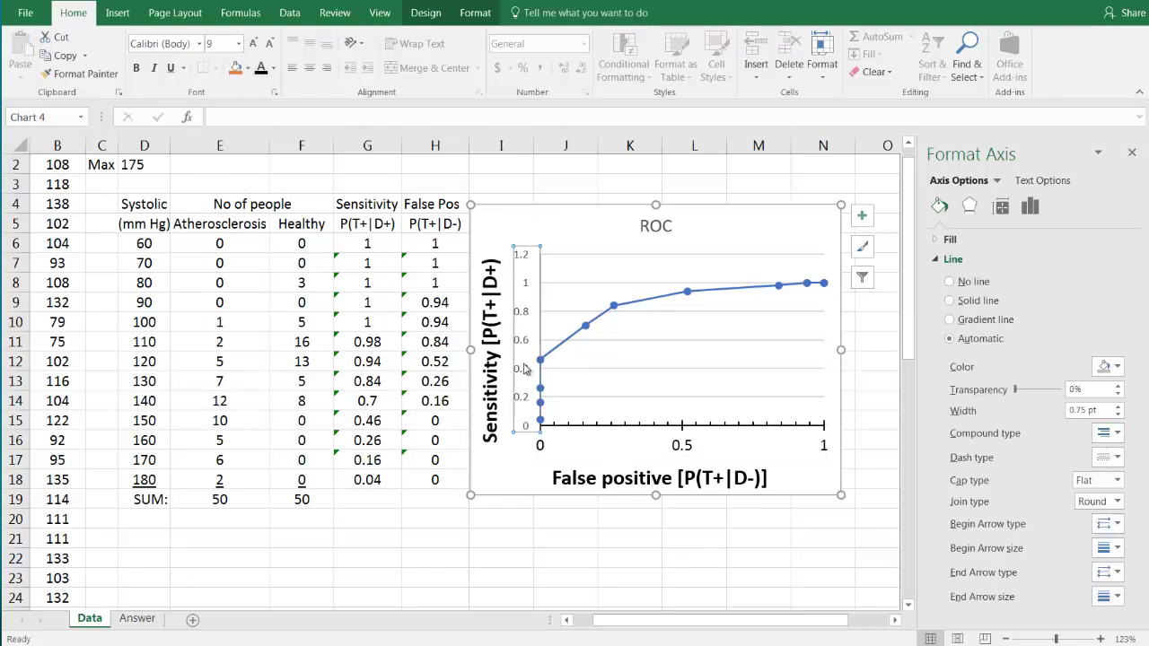
key("Escape")
left_click(636, 571)
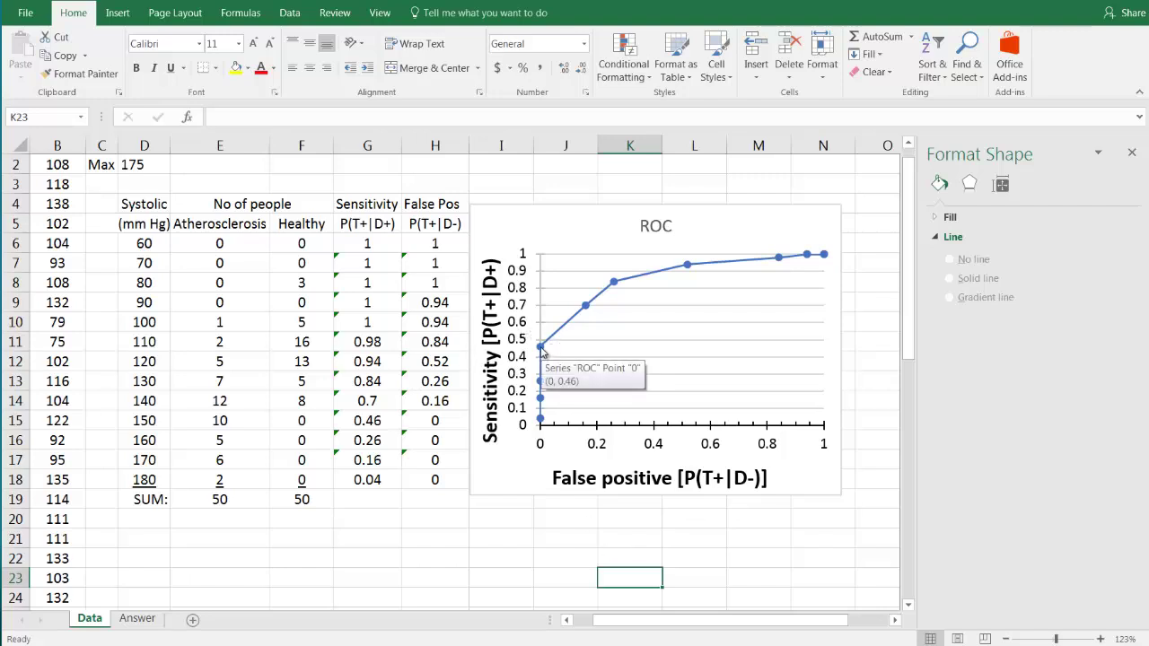
- Color the 150 mm Hg table row's text red and give the matching ROC point at (0, 0.46) a solid red fill
left_click_drag(439, 422, 144, 420)
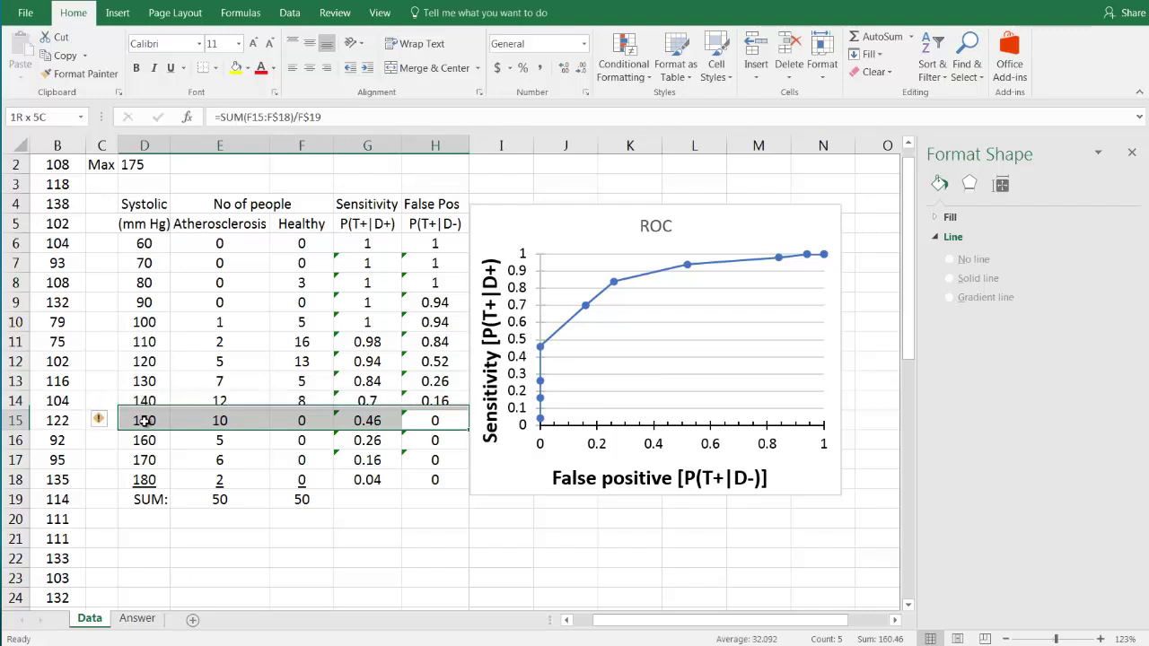
left_click(264, 75)
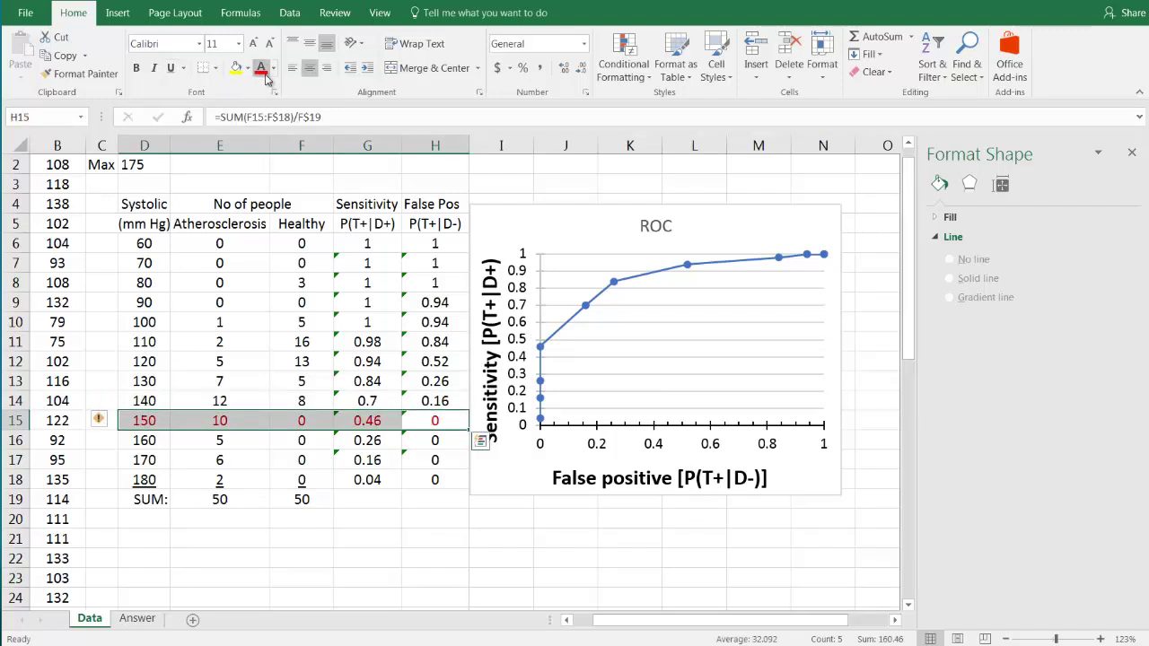
left_click(541, 351)
left_click(542, 353)
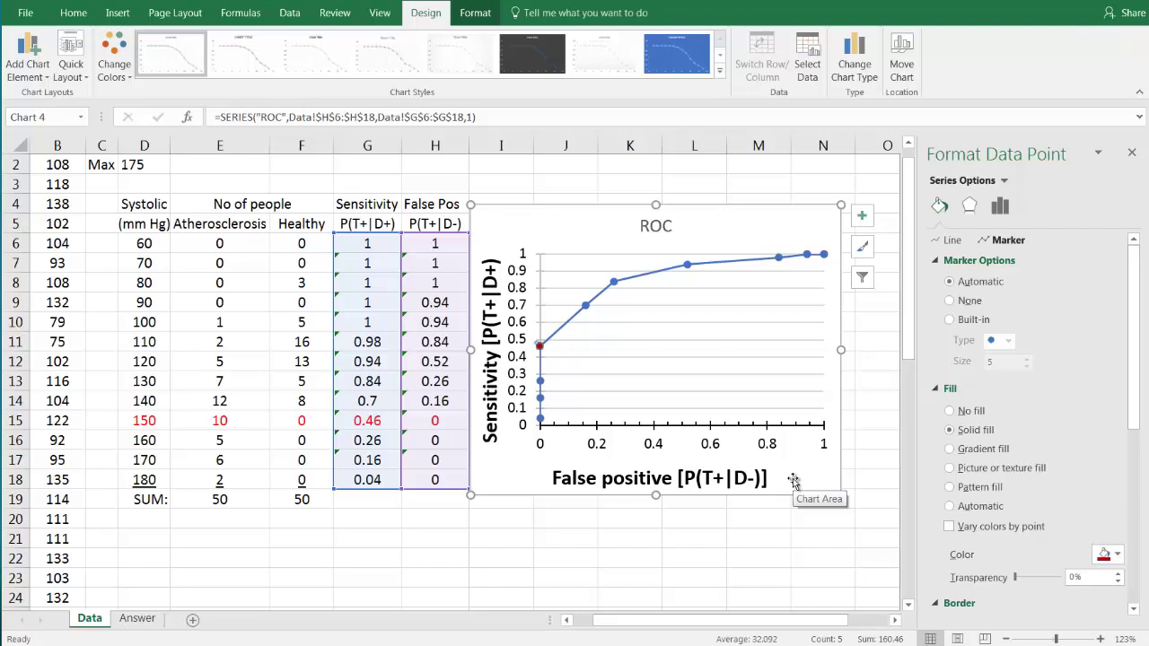
- Give the ROC point at (0.52, 0.94) a solid orange fill, color the matching 120 mm Hg row's text orange, and deselect the chart
left_click(686, 268)
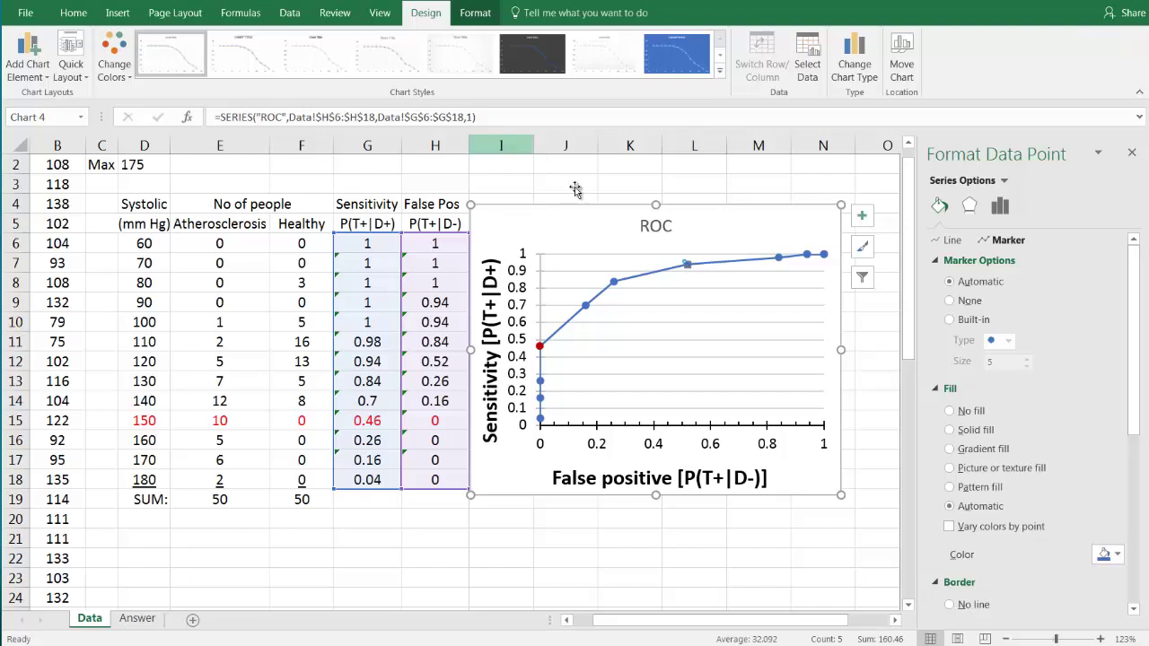
mouse_move(690, 274)
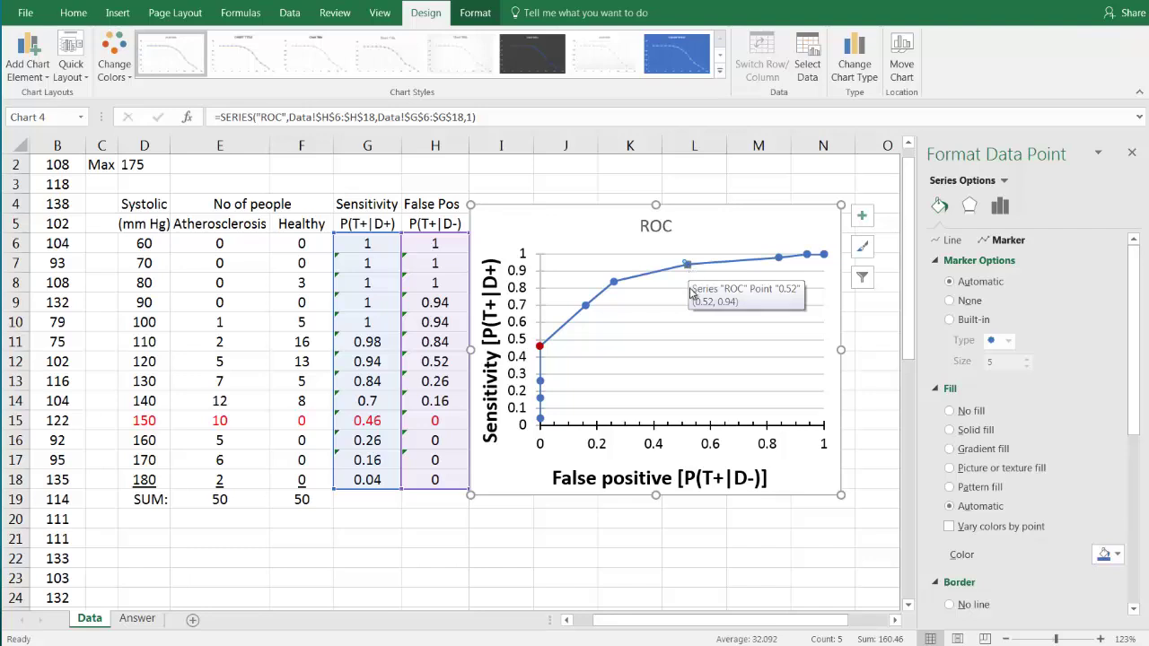
left_click(951, 430)
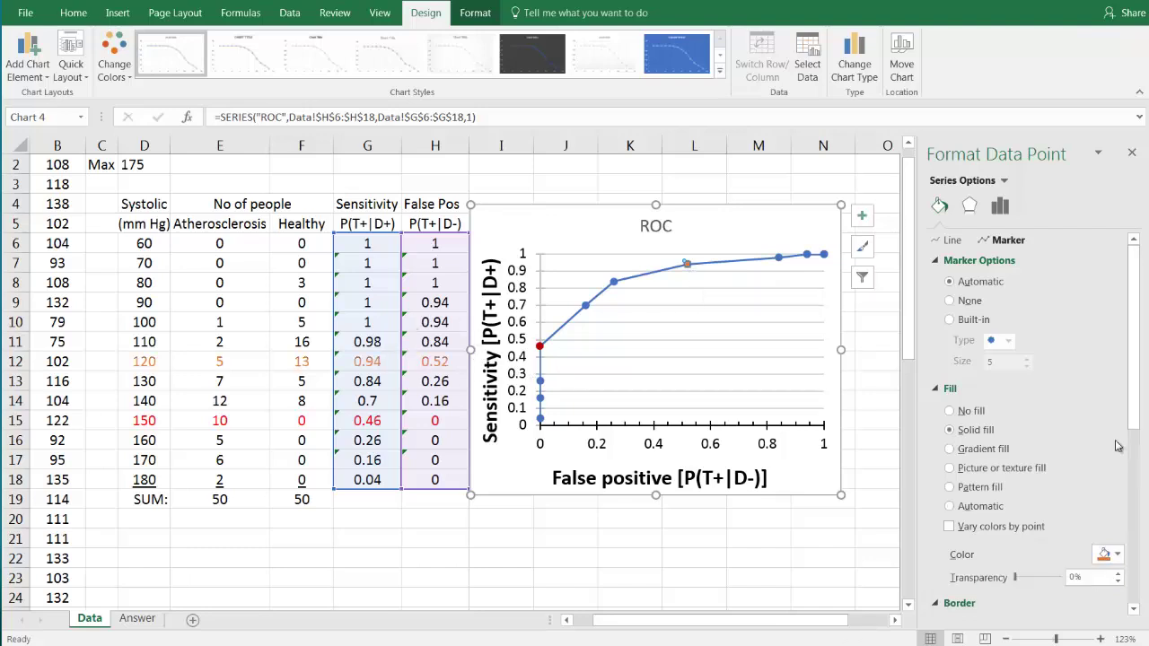
left_click(797, 548)
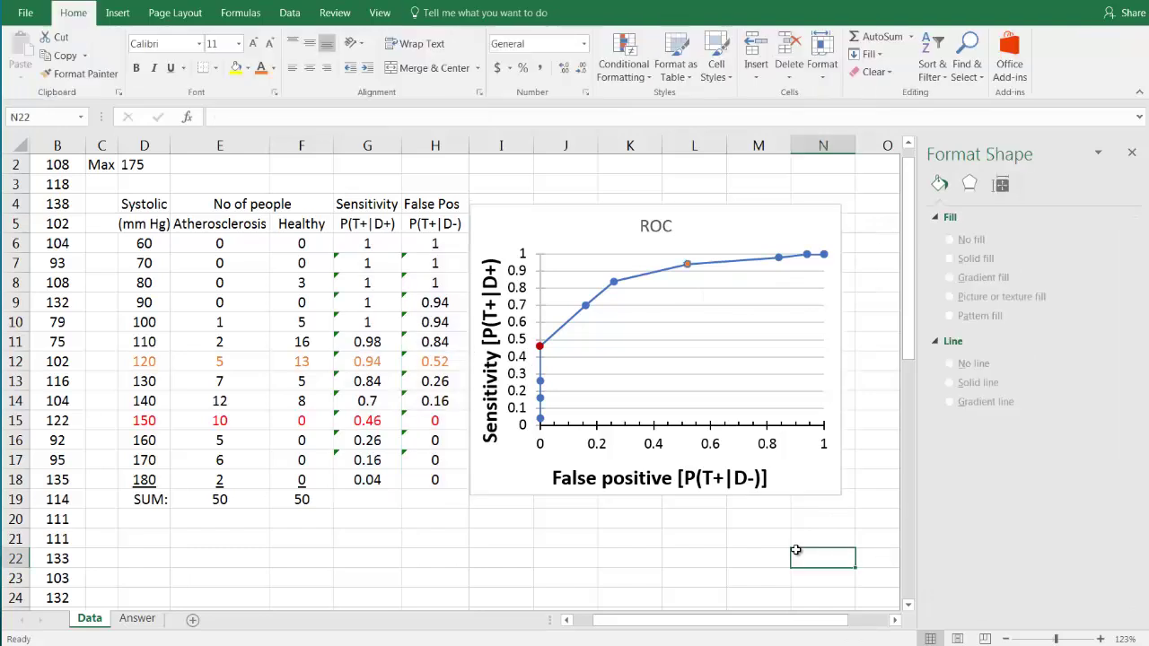